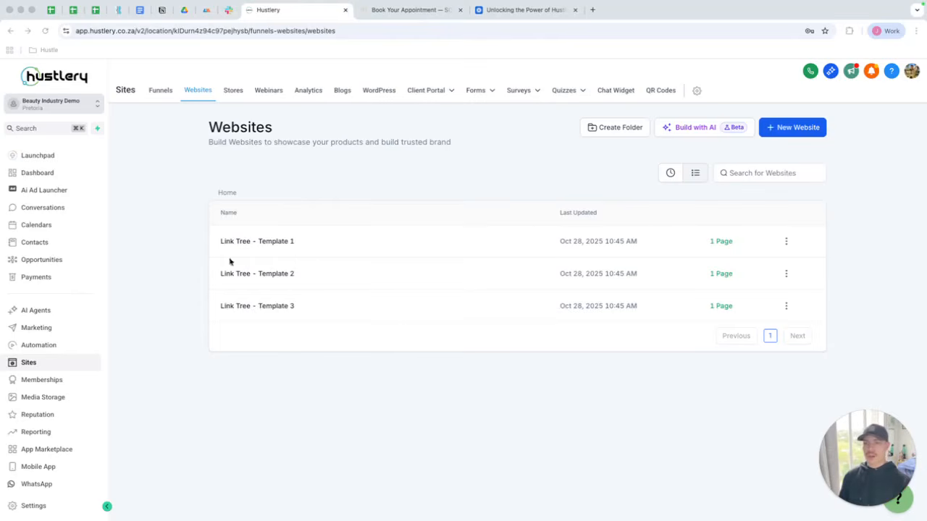
Go to the Sites websites list and start building a new website with AI.
left_click(48, 174)
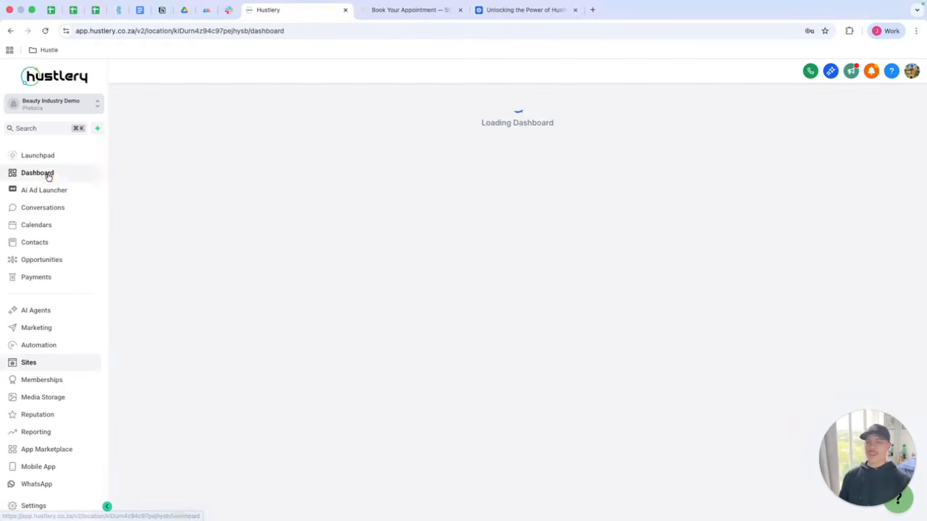
left_click(47, 367)
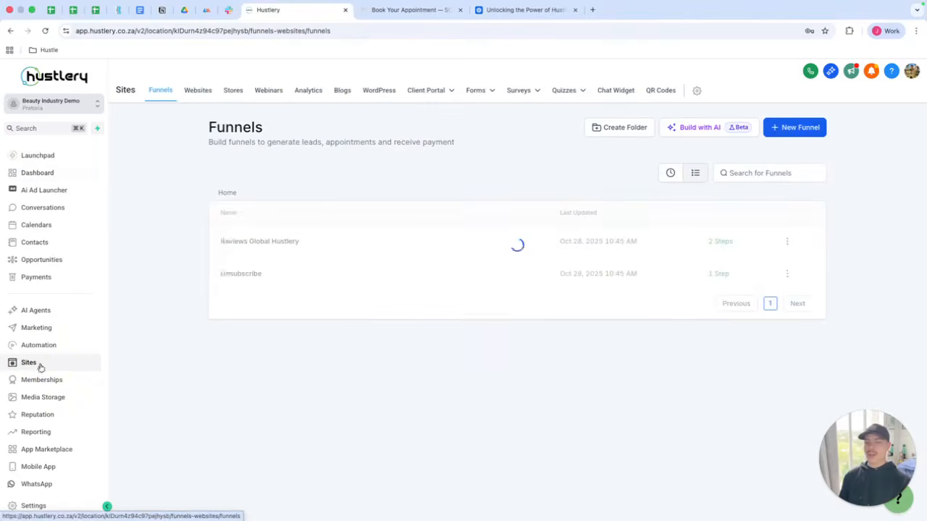
left_click(197, 89)
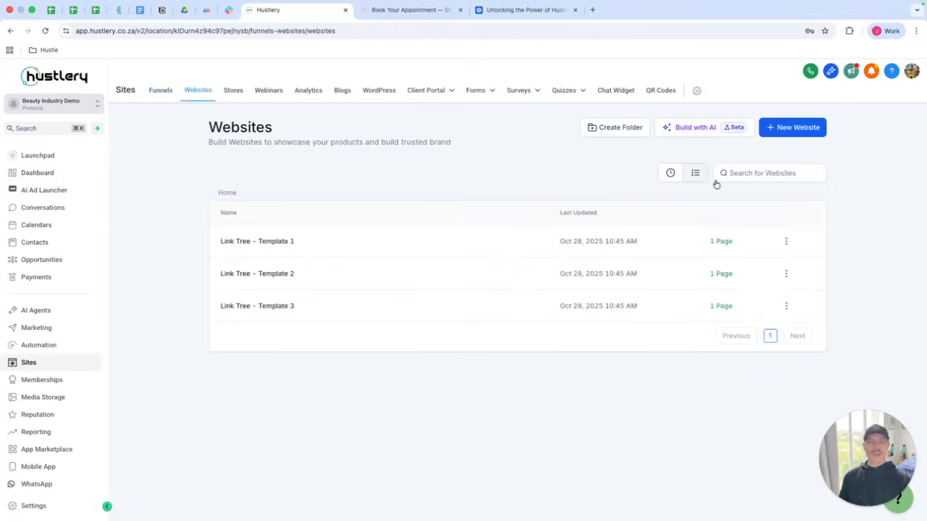
left_click(678, 129)
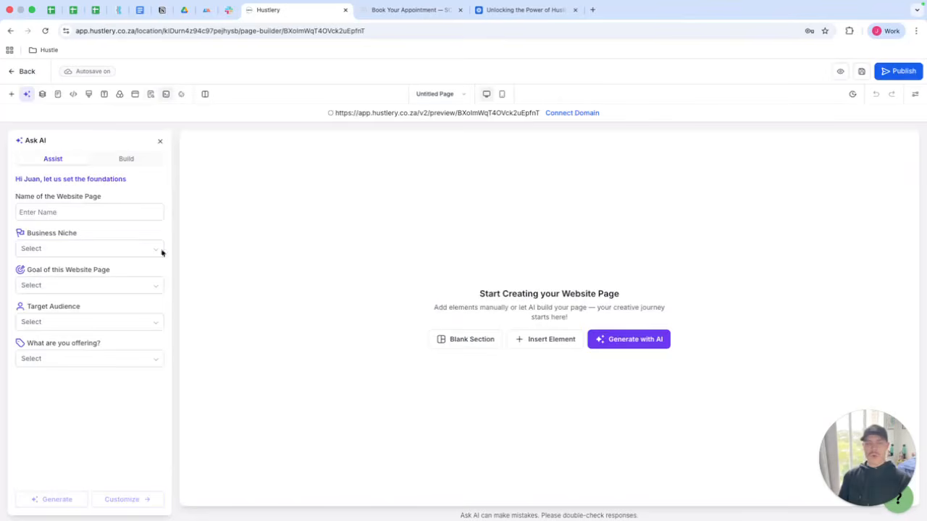
Name the website page Home page My Aesthetic.
left_click(94, 213)
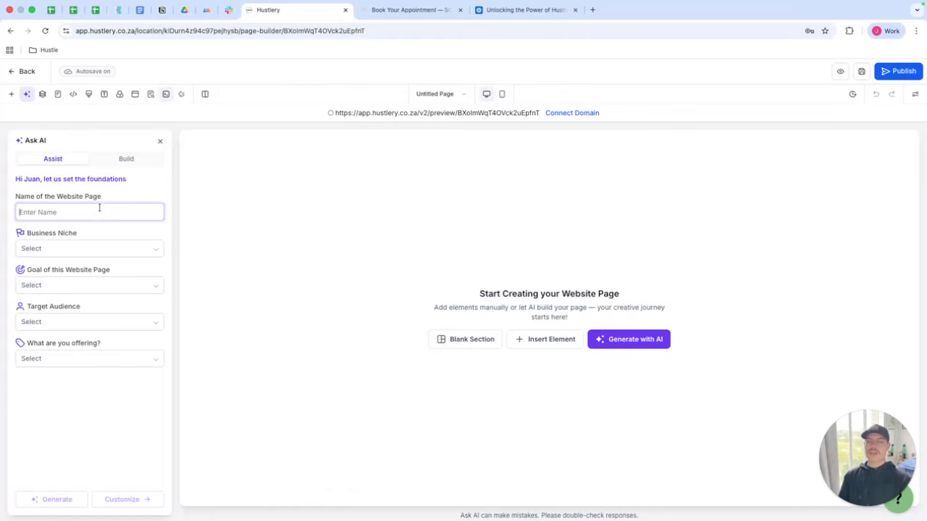
left_click(99, 208)
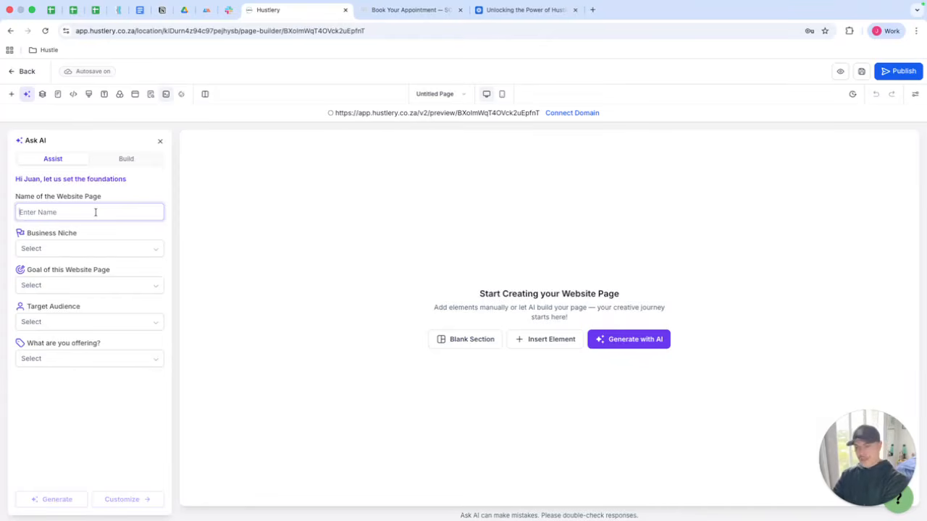
type("Home page")
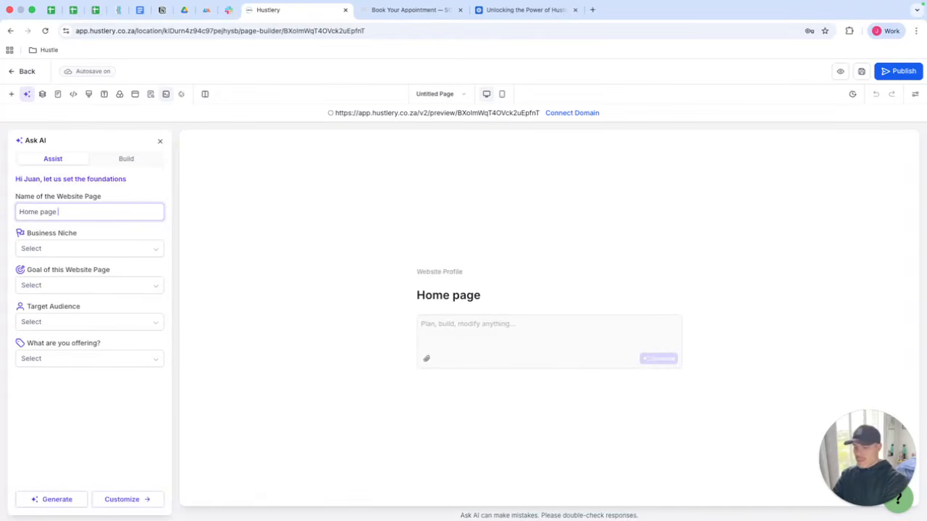
type(" My Aestheti")
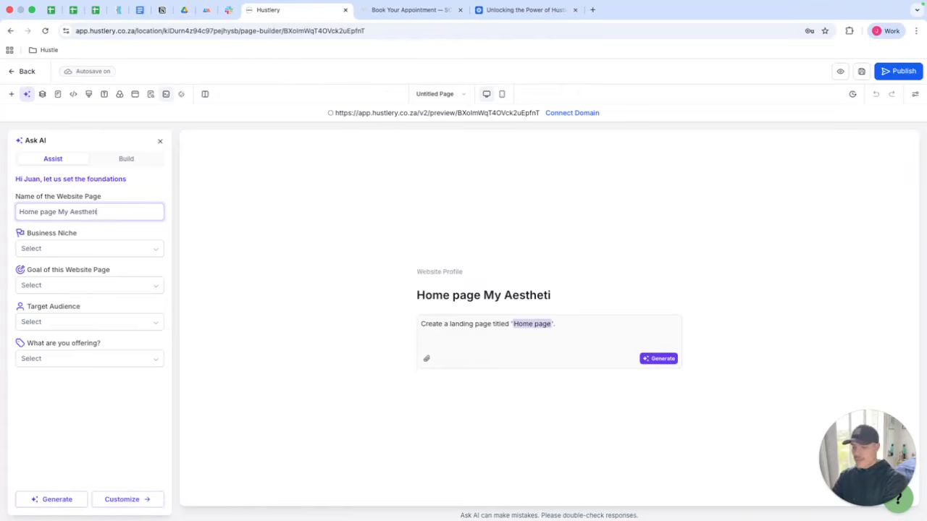
type("c")
Set the business niche to Beauty & Wellness and the page goal to Book Appointments.
left_click(107, 253)
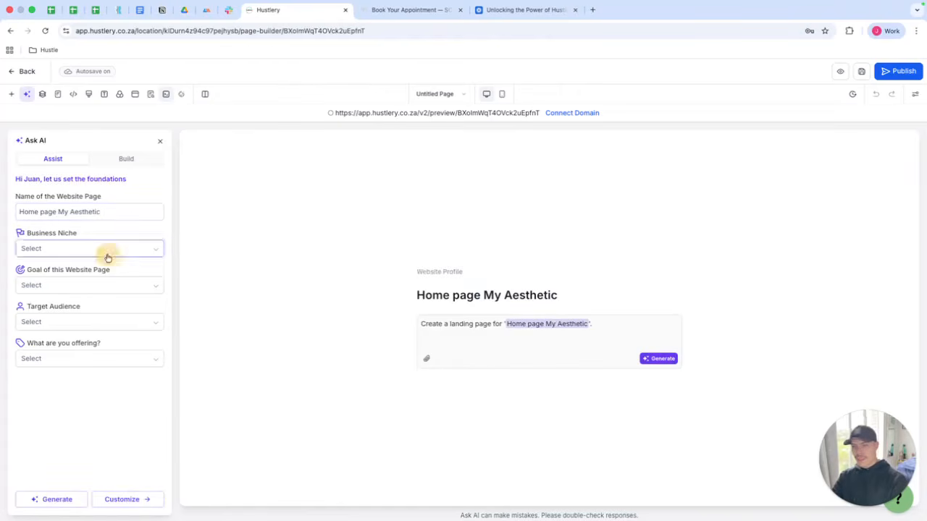
type("be")
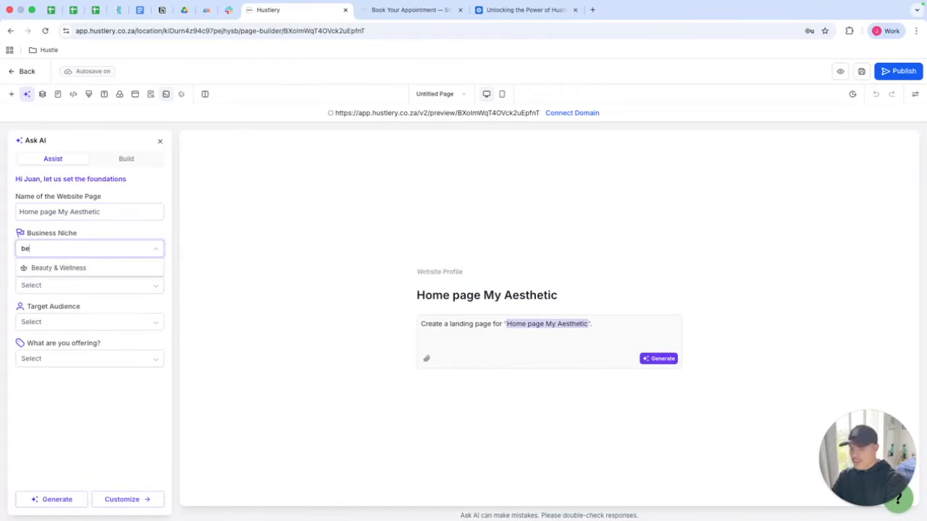
type("auty")
left_click(65, 268)
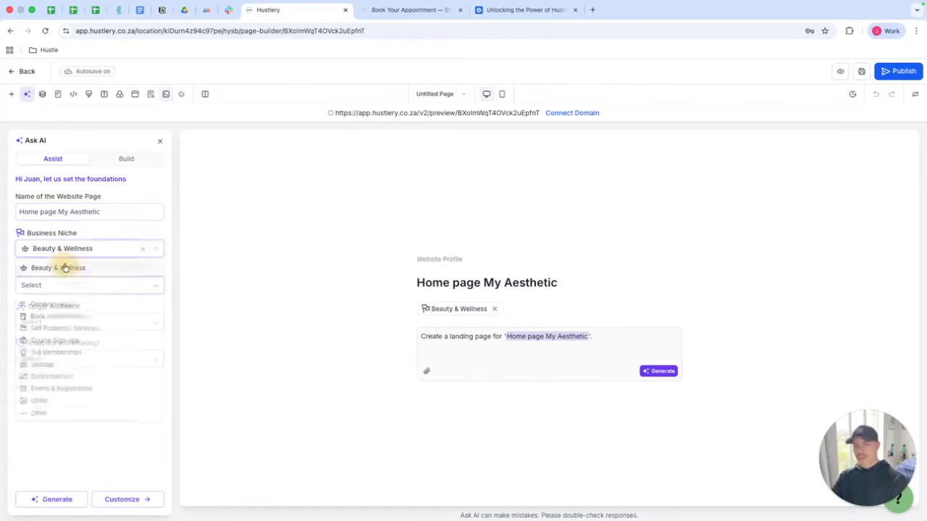
left_click(63, 316)
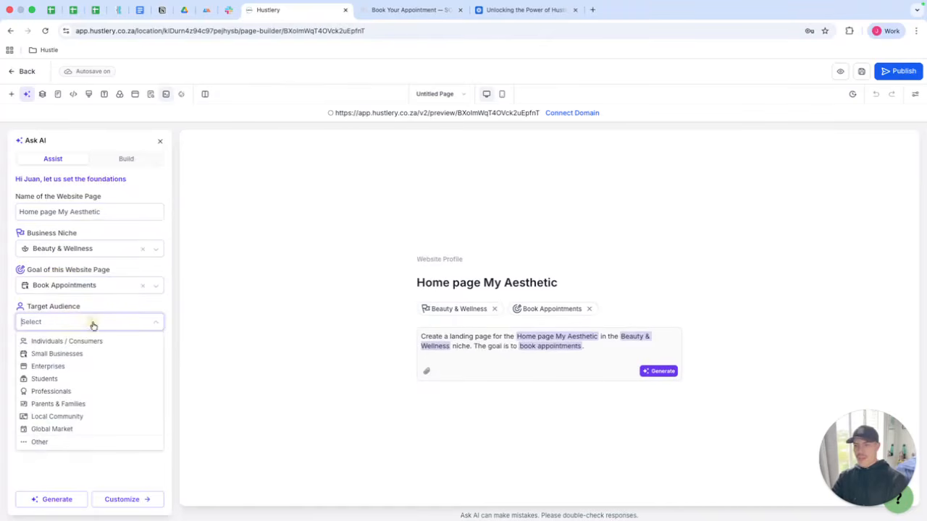
Set the target audience to Individuals / Consumers and the offering to Product / Service Package, then continue to customising.
left_click(73, 341)
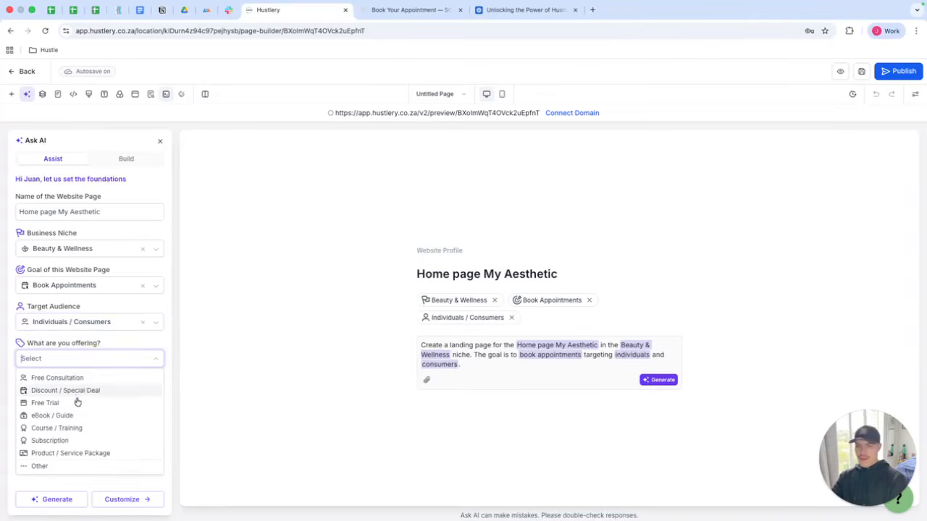
left_click(76, 454)
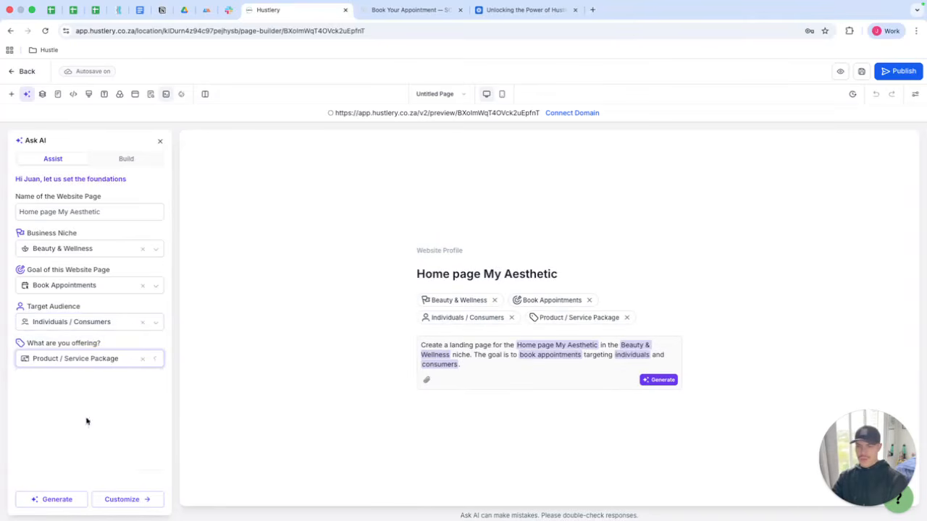
left_click(136, 499)
Set the language to English (UK) and the tone to Luxury / Premium, then continue to the layout settings.
left_click(58, 231)
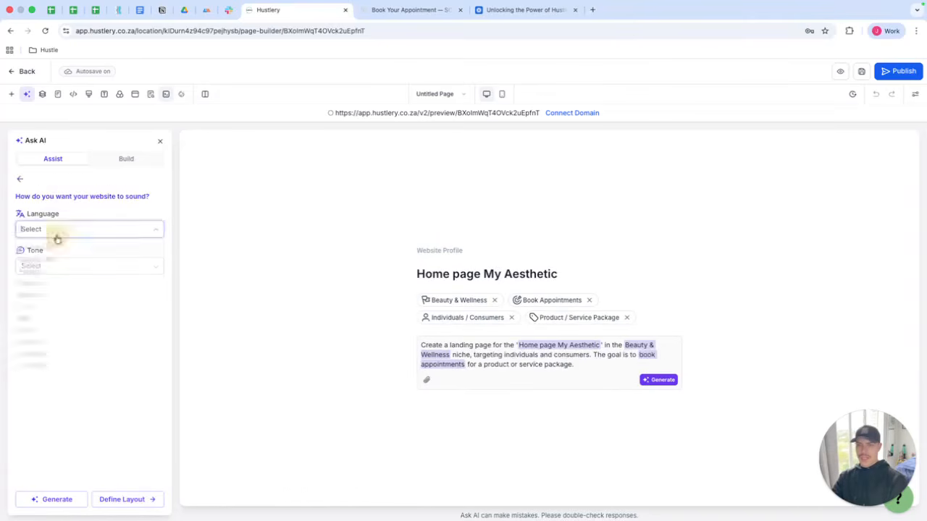
left_click(60, 255)
left_click(58, 264)
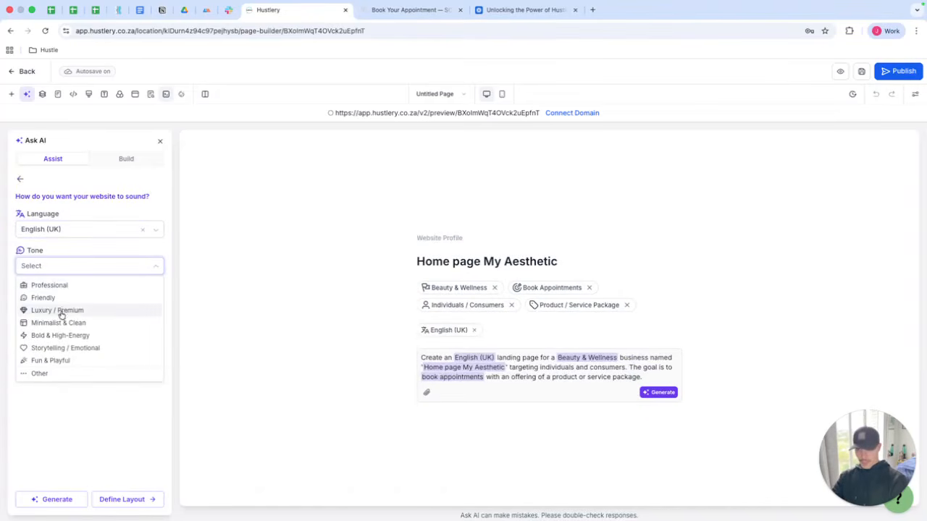
left_click(62, 312)
left_click(144, 499)
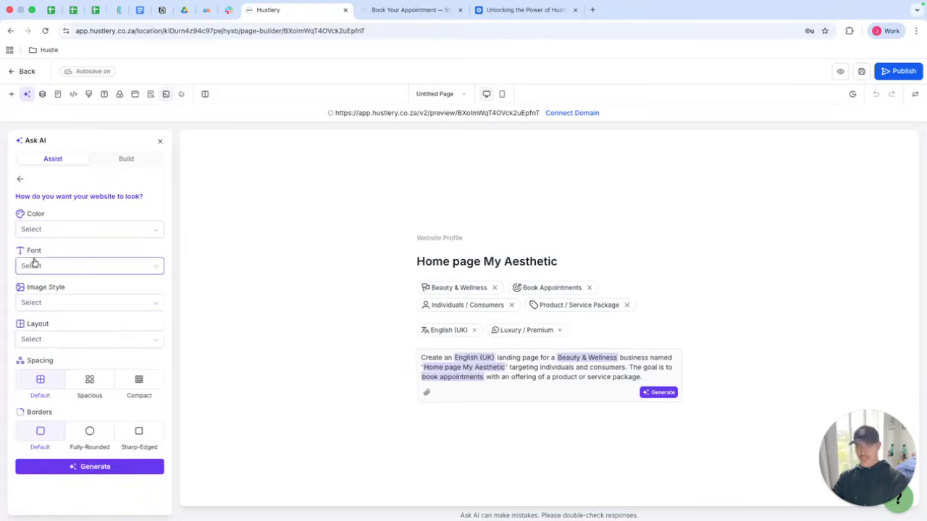
Choose the Soft Pastels colour scheme and the Playful font.
left_click(78, 230)
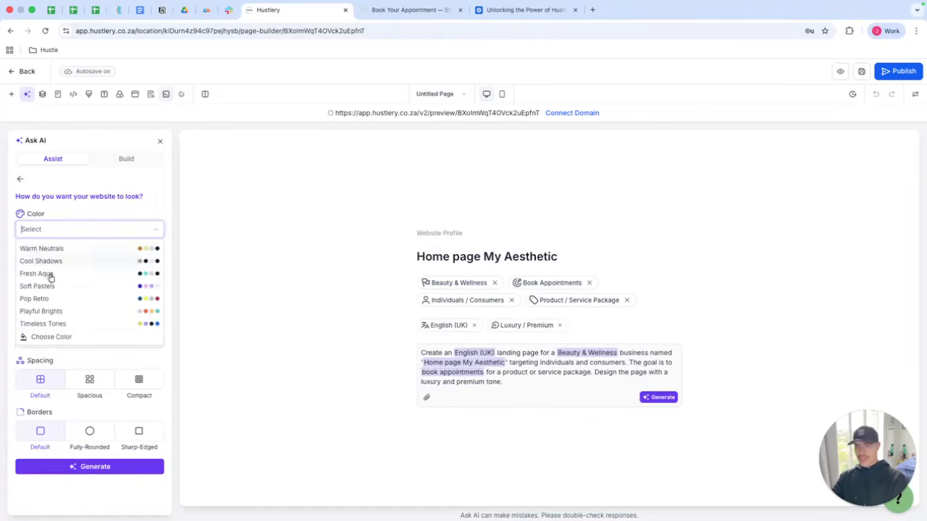
left_click(106, 287)
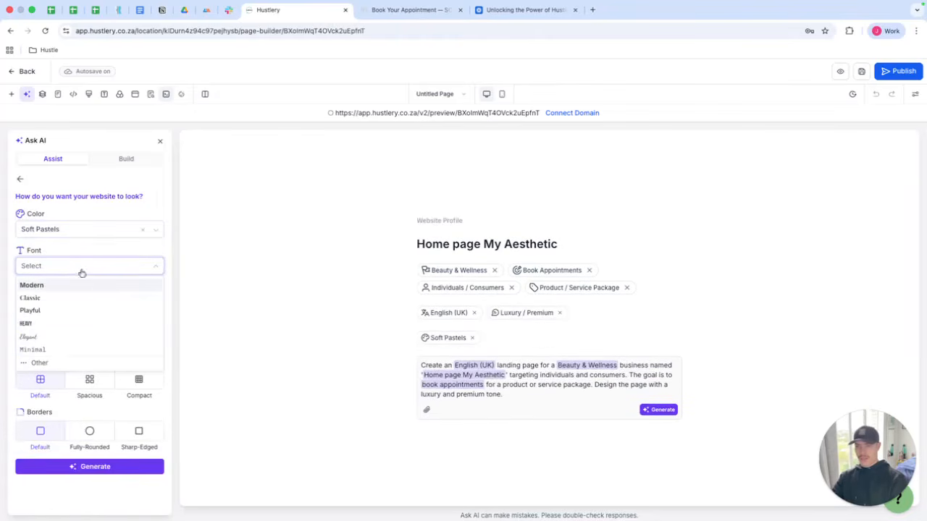
left_click(48, 310)
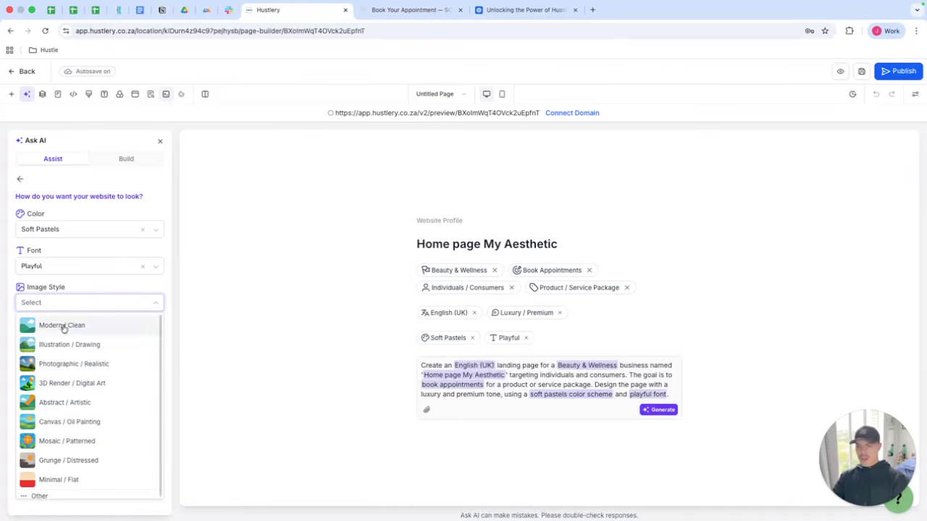
Search Google for lovart in a new tab and open the Lovart AI result.
scroll(75, 338, "down", 1)
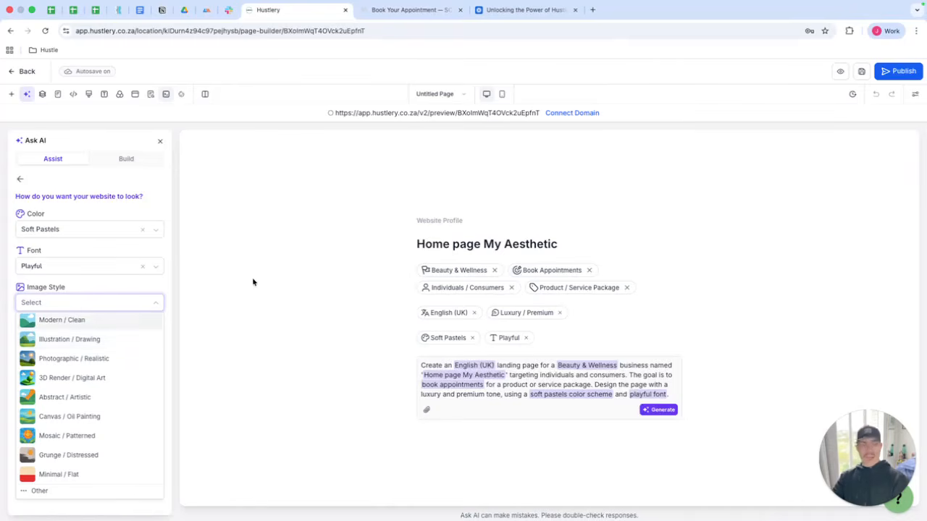
left_click(592, 9)
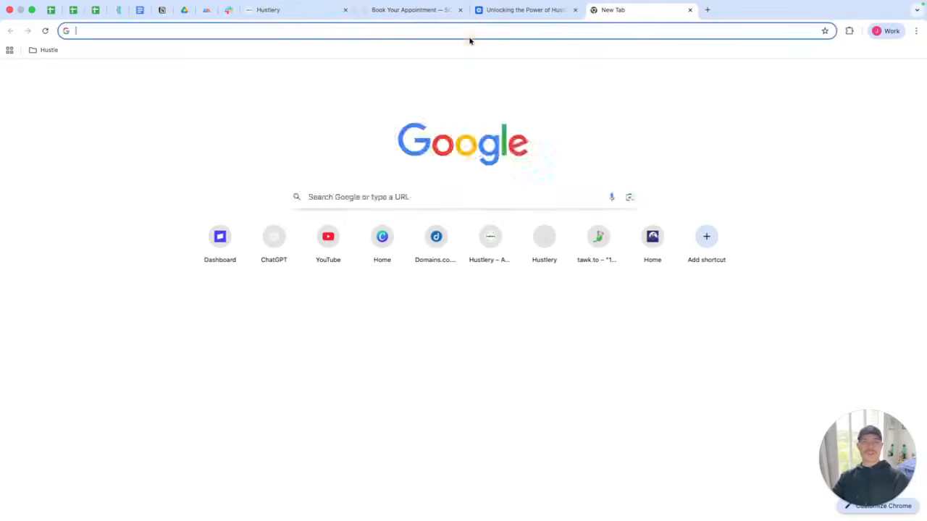
left_click(470, 35)
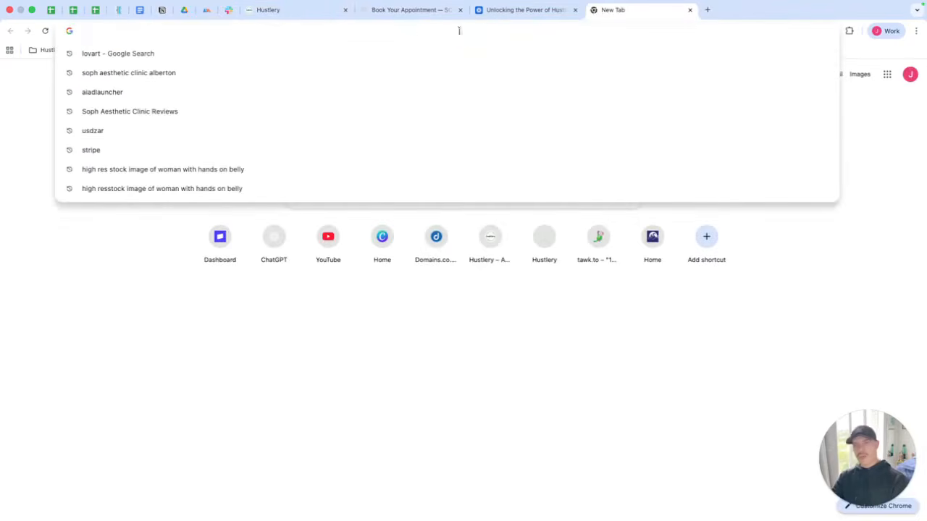
left_click(145, 53)
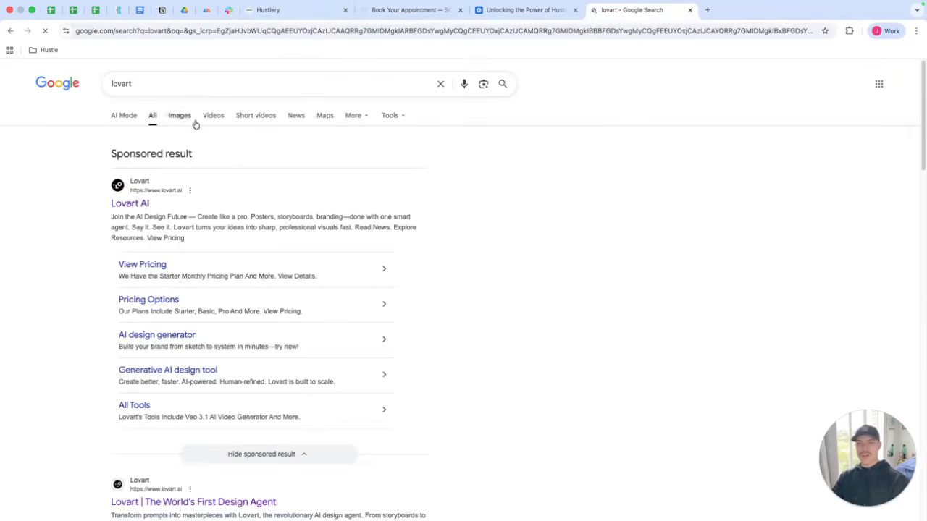
left_click(131, 201)
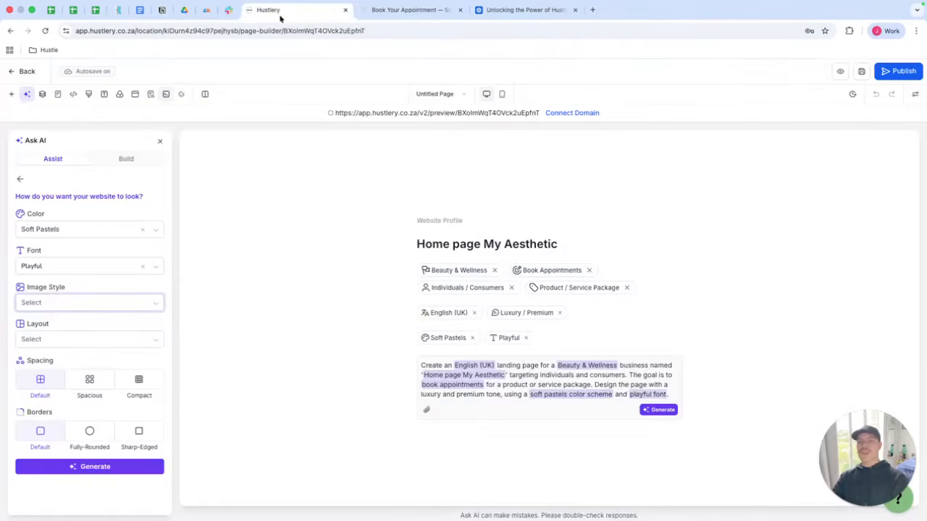
Set the image style to Photographic / Realistic and the layout to Minimal / Clean.
left_click(50, 300)
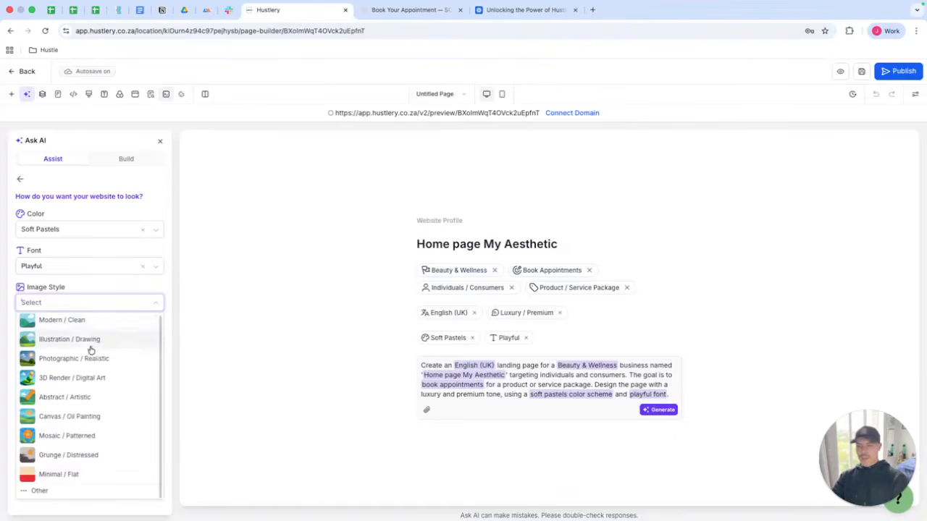
scroll(92, 348, "up", 1)
scroll(69, 343, "down", 1)
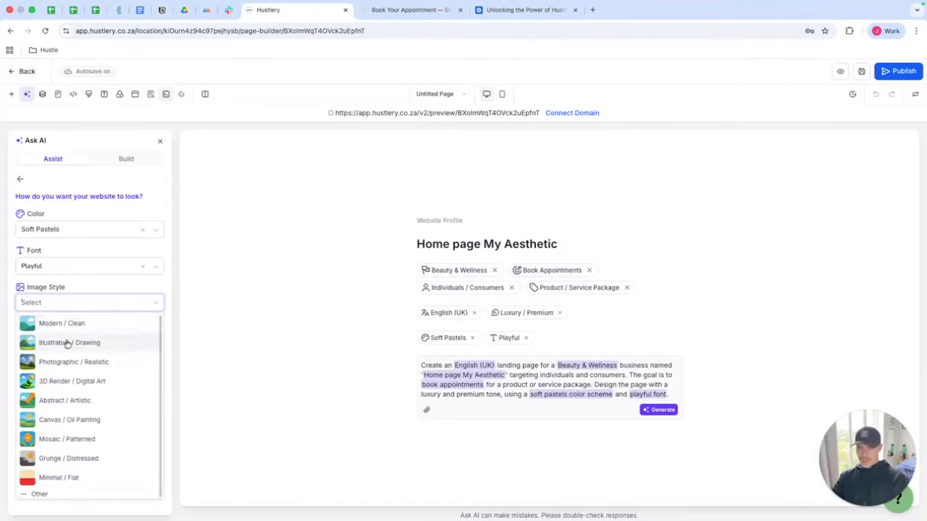
left_click(82, 360)
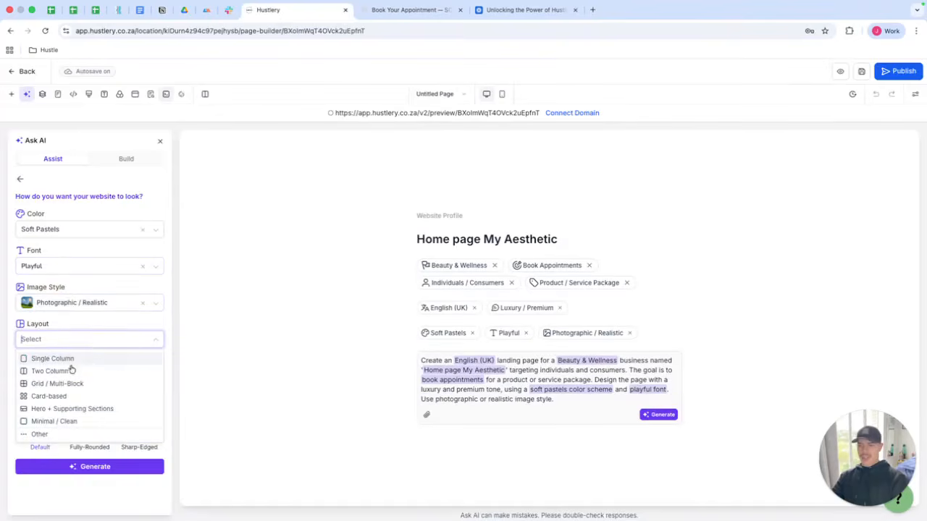
left_click(73, 422)
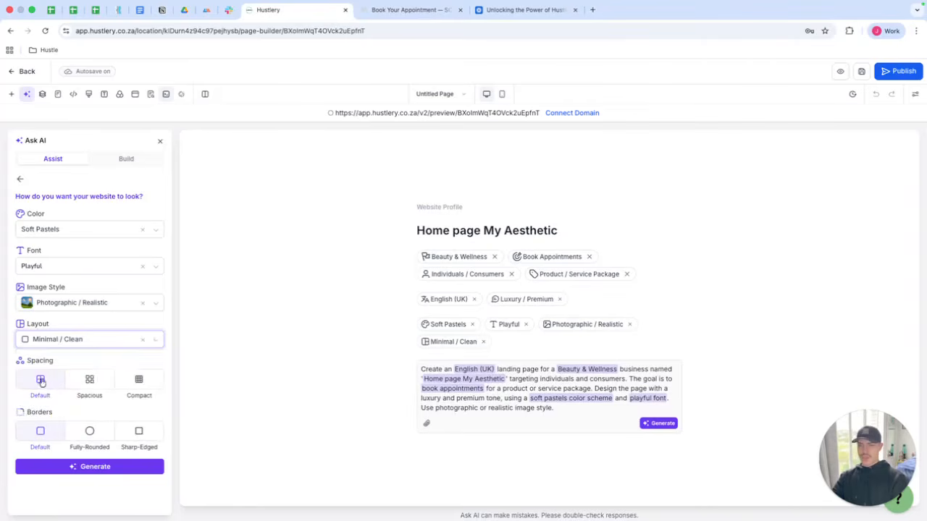
Set the spacing to Default and generate the website page with AI.
left_click(91, 378)
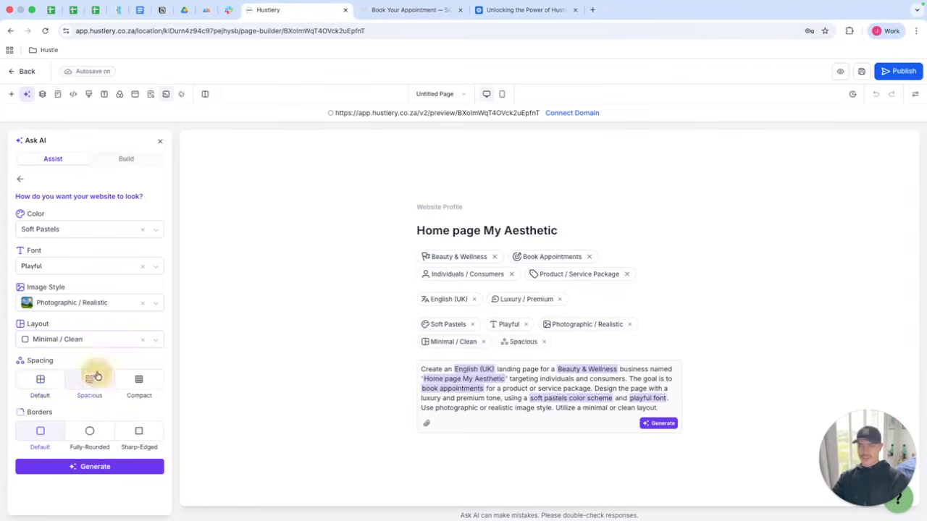
left_click(51, 378)
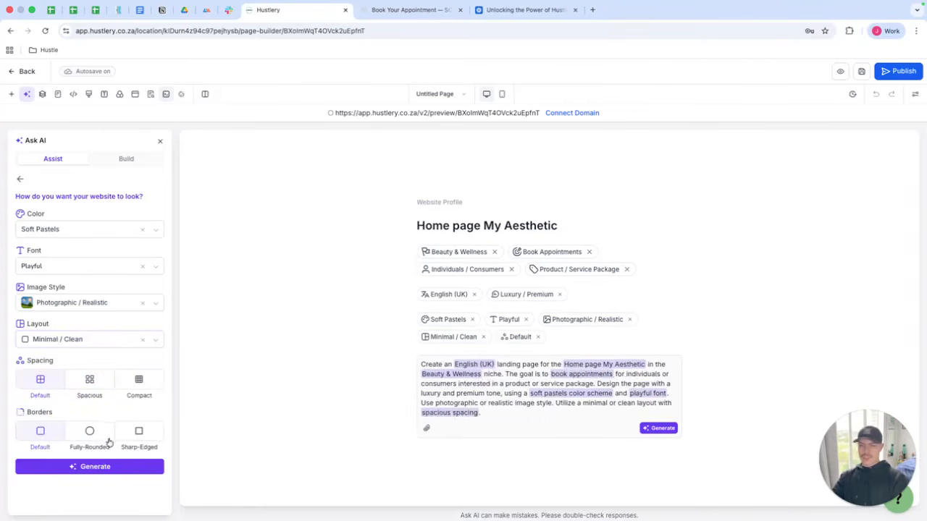
left_click(105, 467)
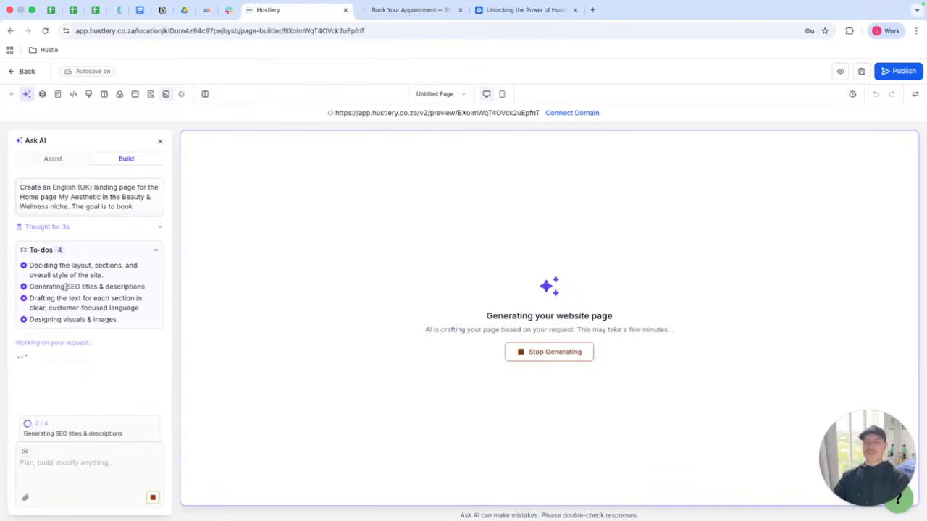
Scroll through the generated home page to review its sections.
left_click_drag(66, 286, 147, 289)
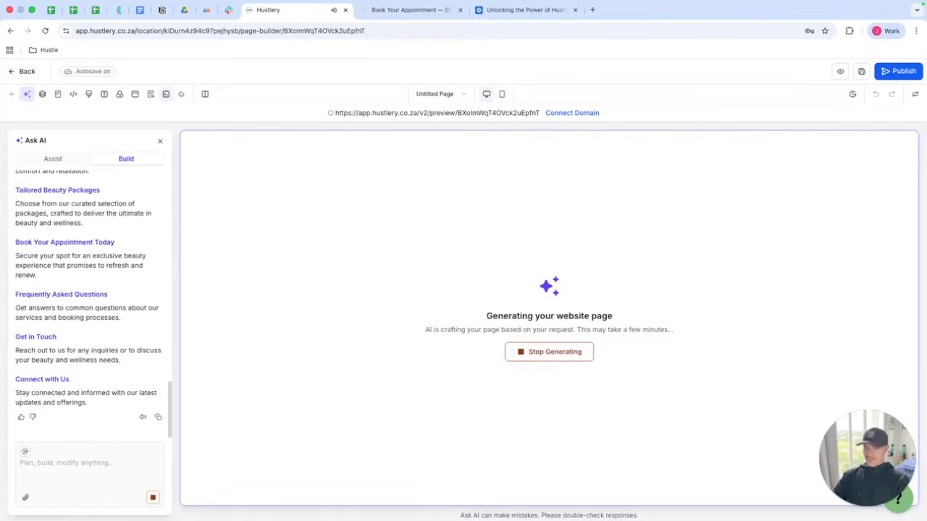
scroll(464, 210, "down", 1)
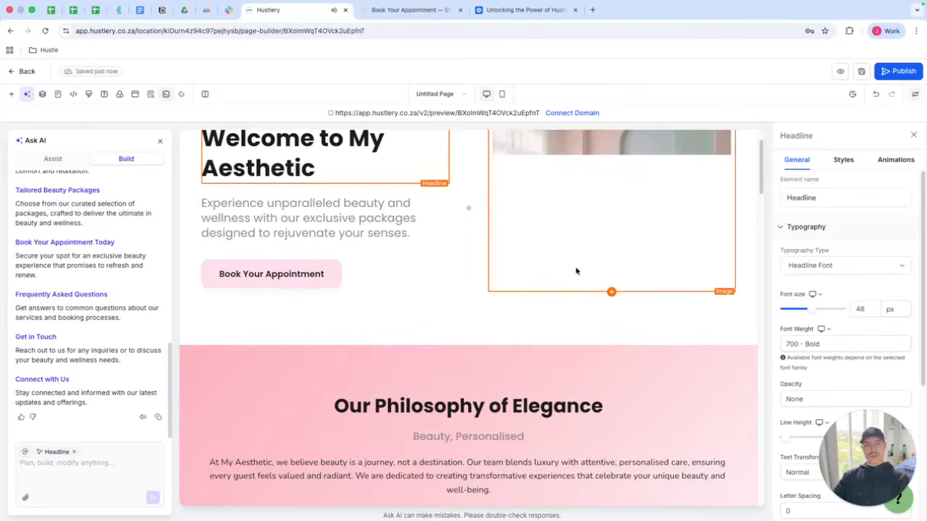
scroll(576, 283, "down", 1)
scroll(581, 288, "up", 1)
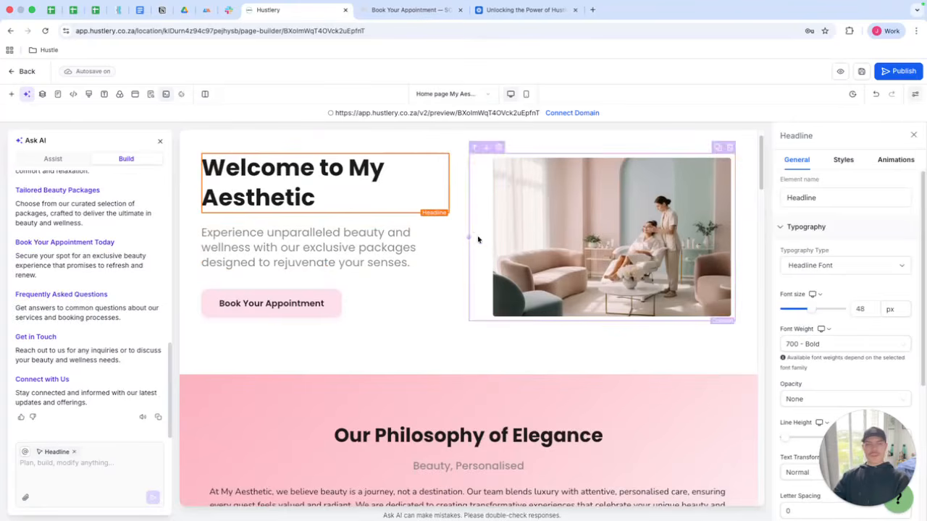
Inspect the hero, treatments, testimonials, spaces, packages and FAQ sections by selecting their elements while scrolling down the page.
scroll(472, 219, "down", 1)
scroll(415, 260, "up", 1)
scroll(416, 260, "up", 1)
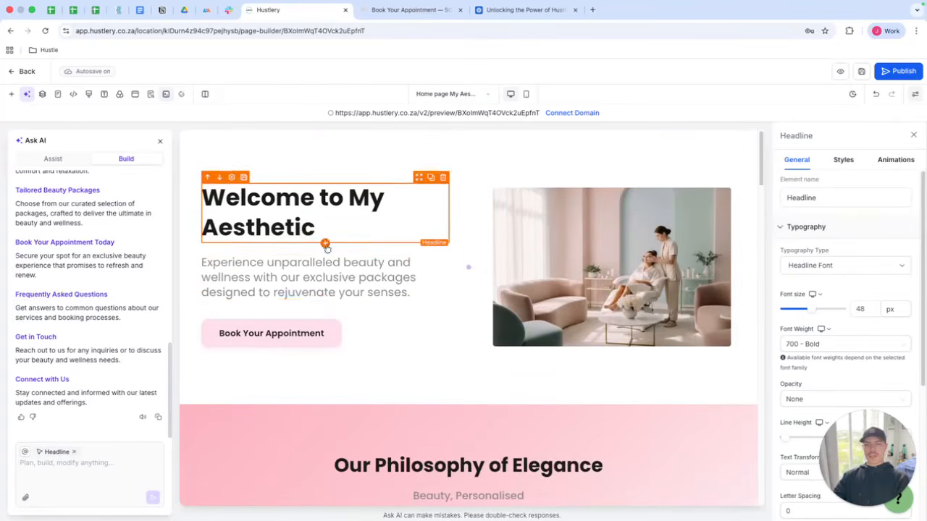
left_click(366, 328)
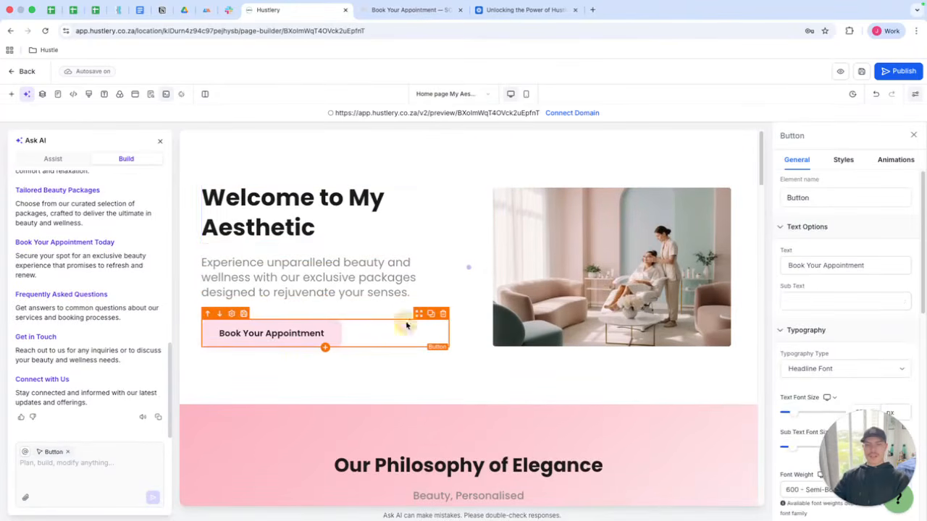
scroll(451, 307, "down", 5)
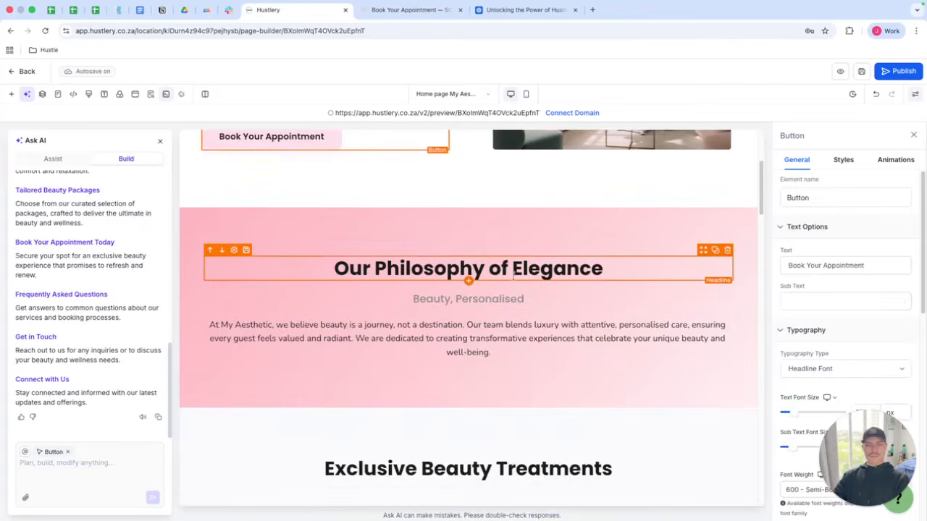
scroll(513, 272, "up", 1)
scroll(514, 282, "down", 2)
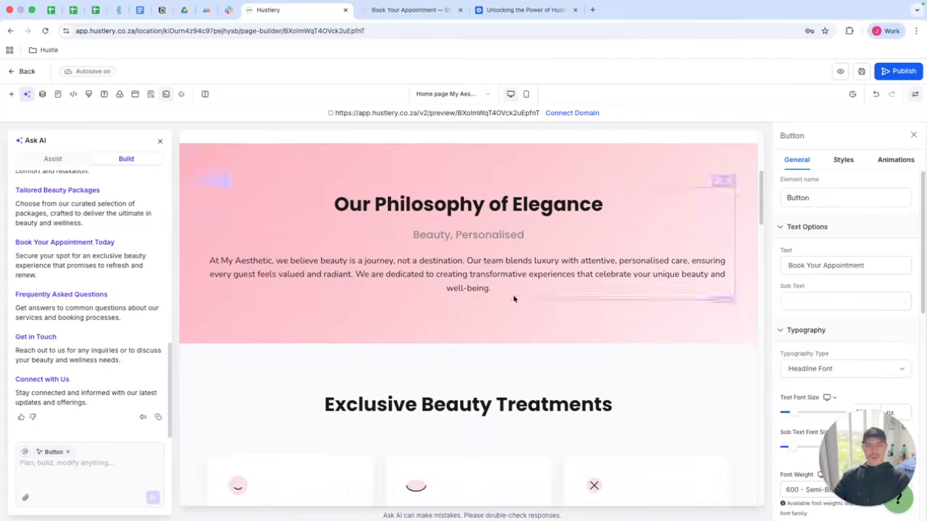
scroll(513, 297, "down", 4)
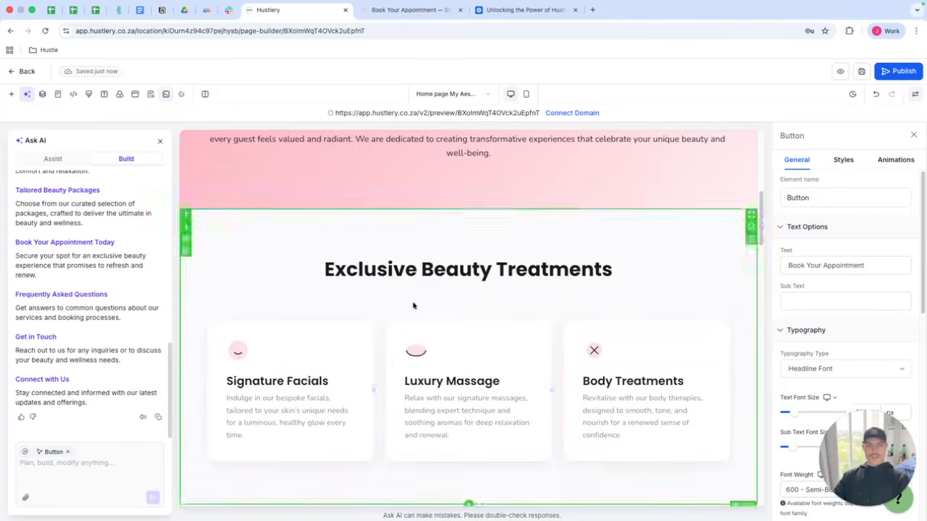
scroll(413, 307, "down", 5)
scroll(447, 264, "down", 3)
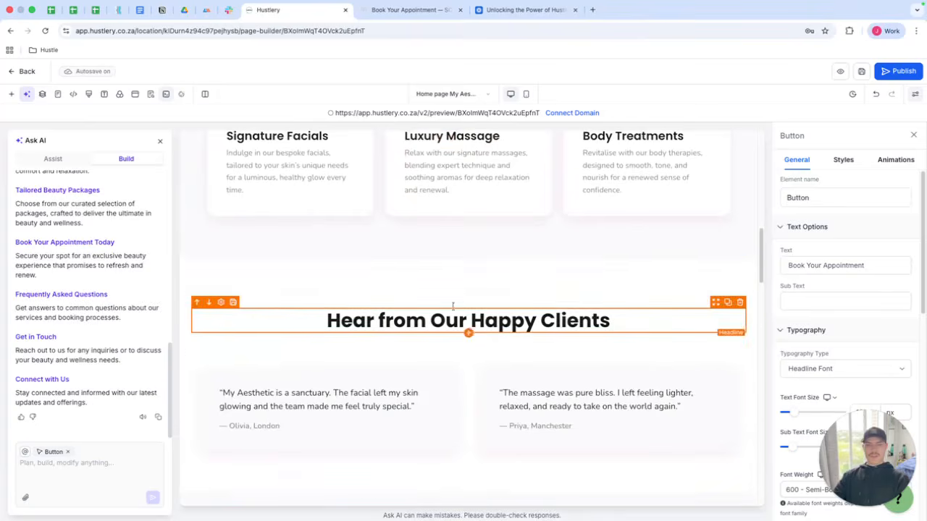
scroll(453, 307, "down", 3)
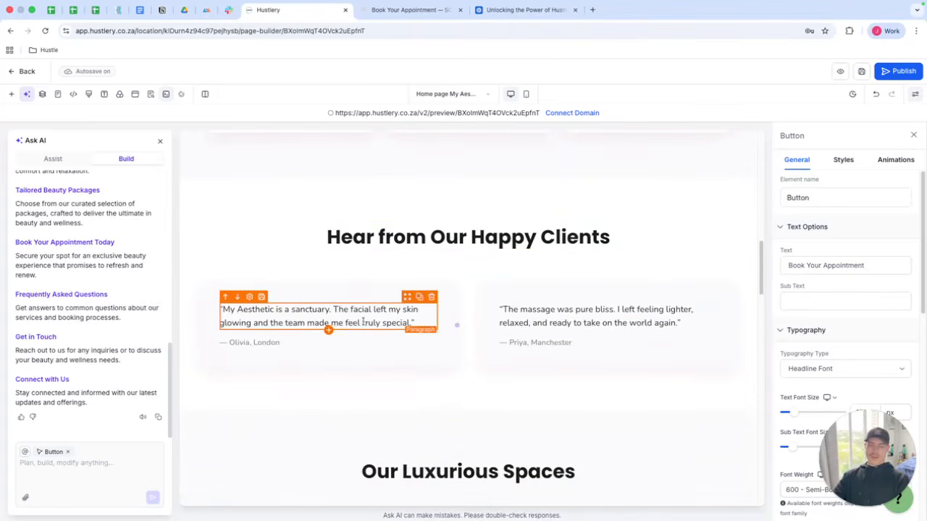
scroll(373, 322, "down", 4)
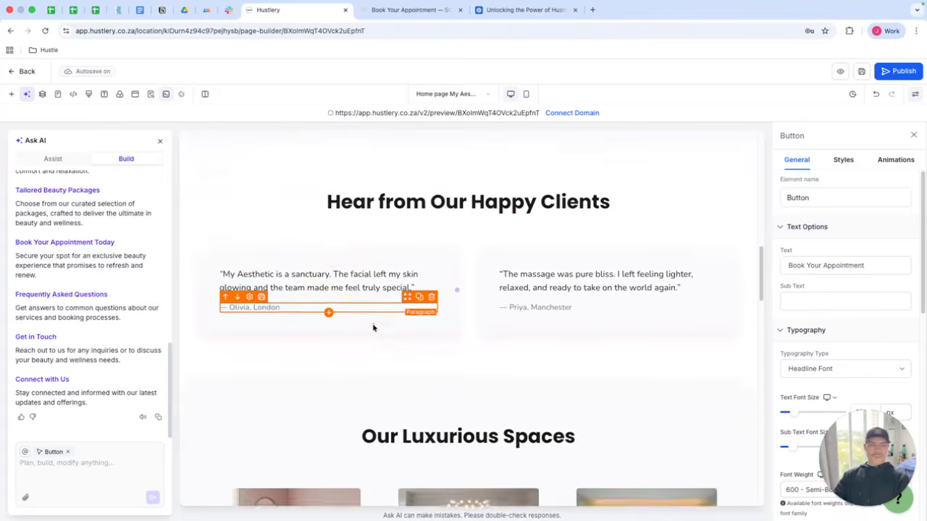
scroll(417, 333, "down", 1)
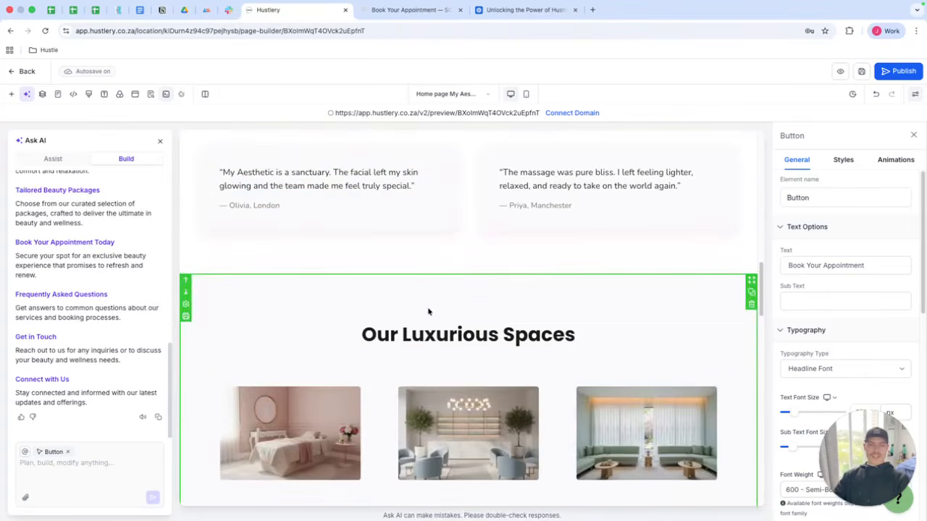
scroll(504, 332, "down", 5)
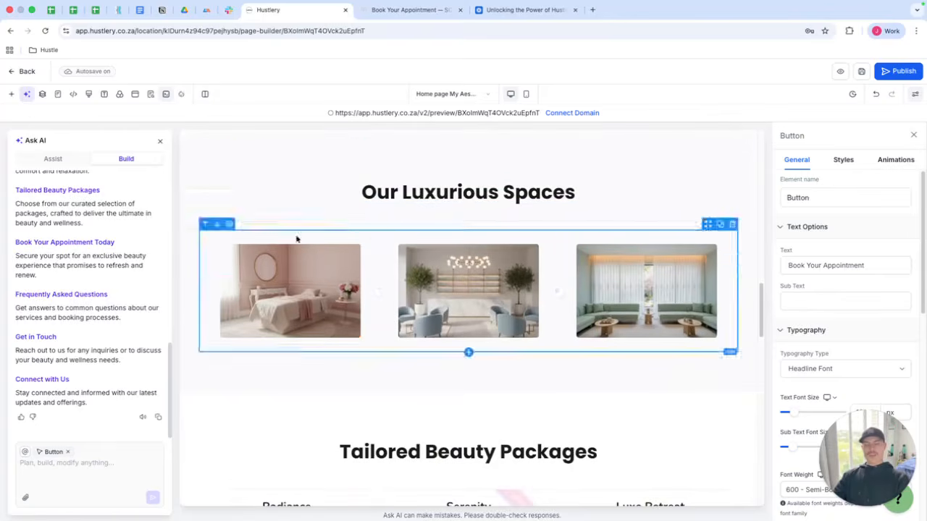
scroll(320, 260, "down", 8)
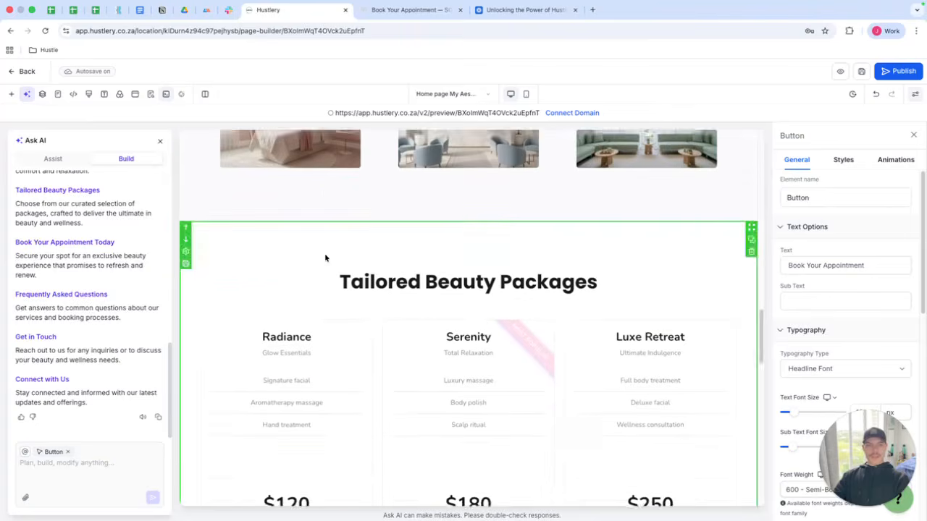
scroll(327, 253, "down", 1)
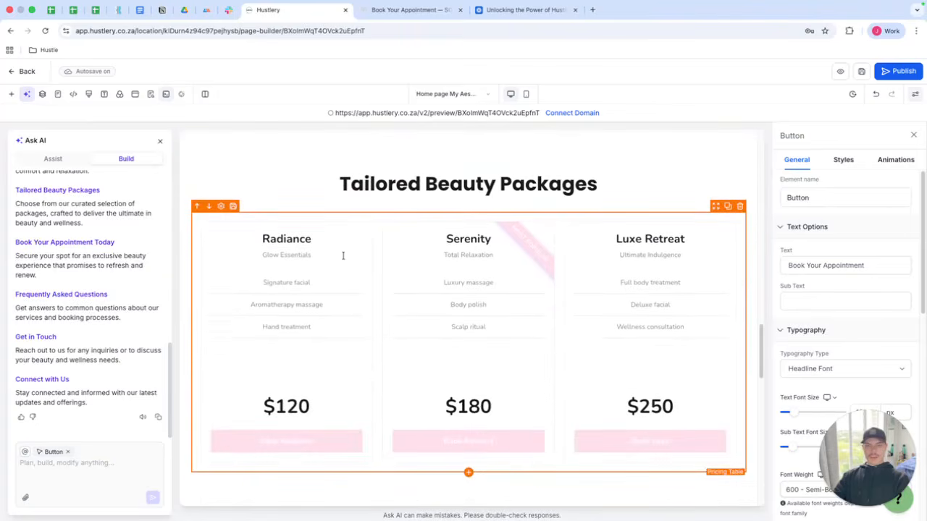
left_click(689, 364)
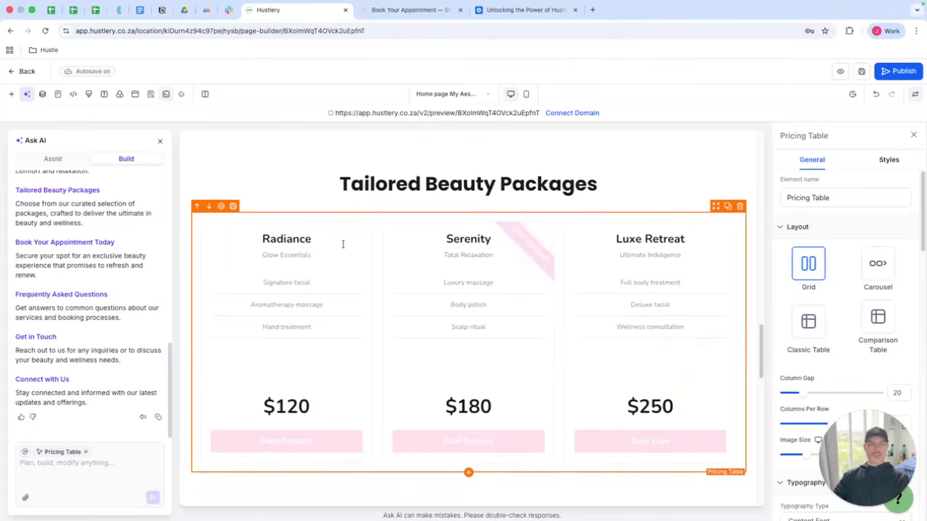
scroll(353, 250, "down", 5)
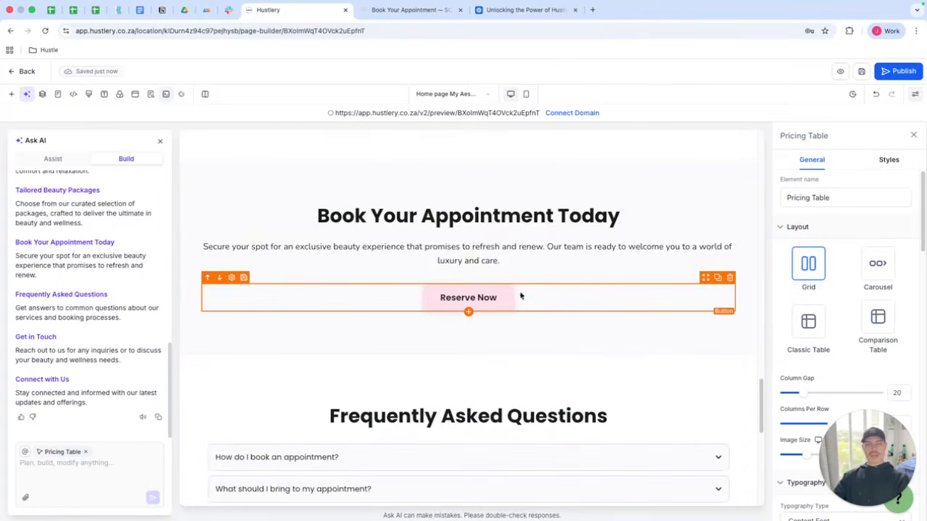
left_click(531, 297)
scroll(529, 298, "down", 1)
scroll(529, 299, "down", 3)
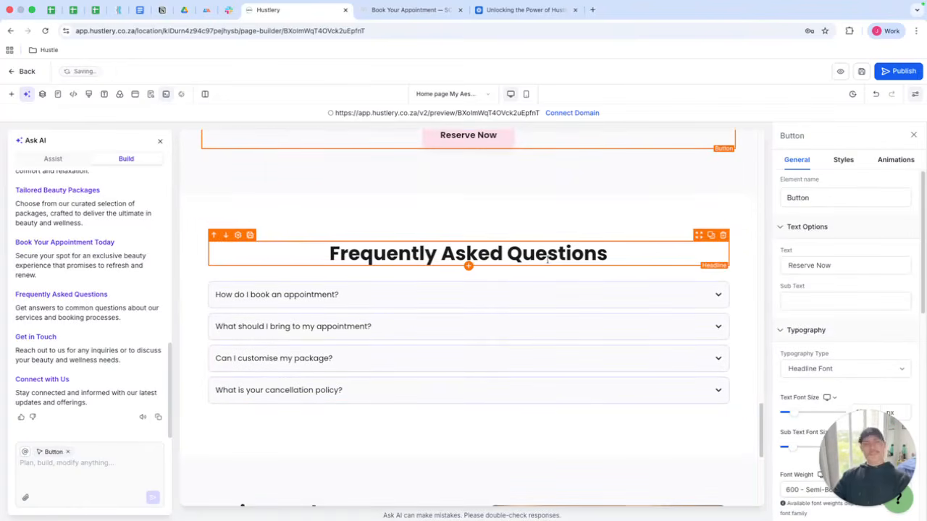
scroll(637, 263, "down", 3)
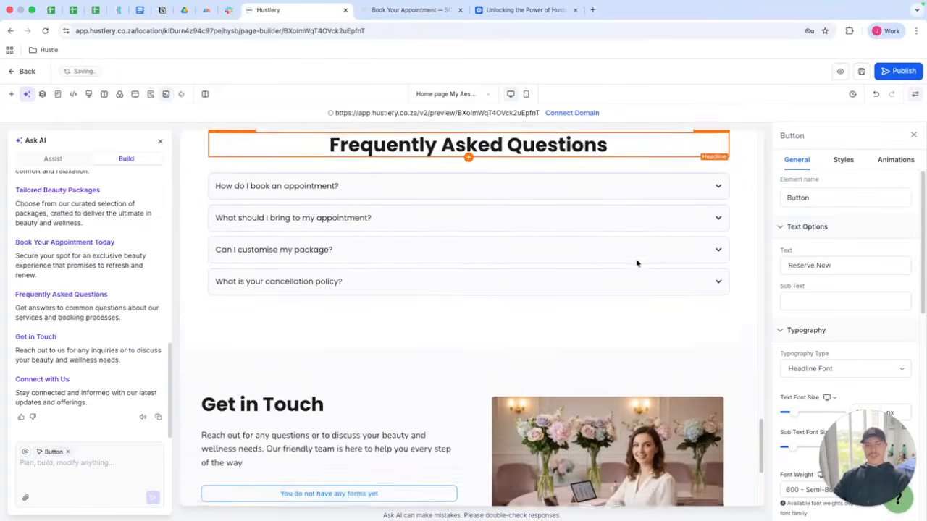
scroll(637, 263, "down", 5)
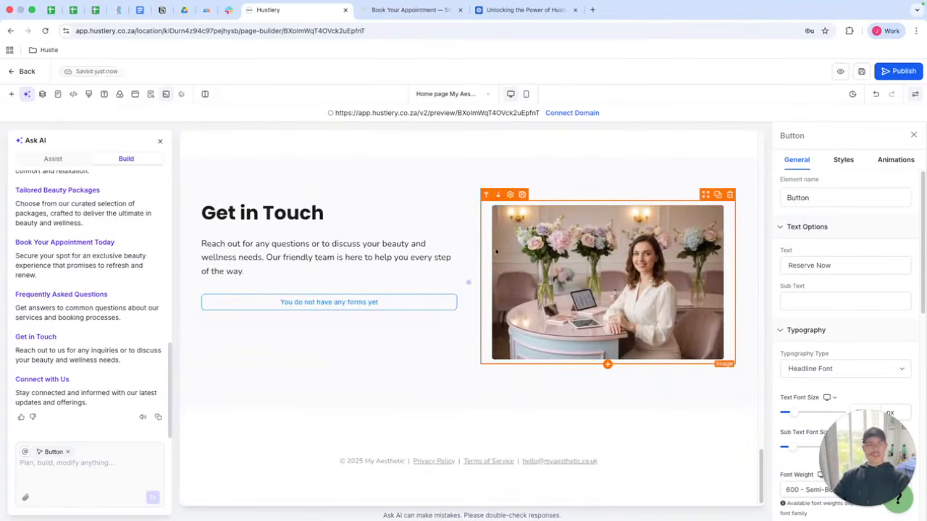
Place the Contact Form into the empty form placeholder of the Get in Touch section.
left_click(408, 297)
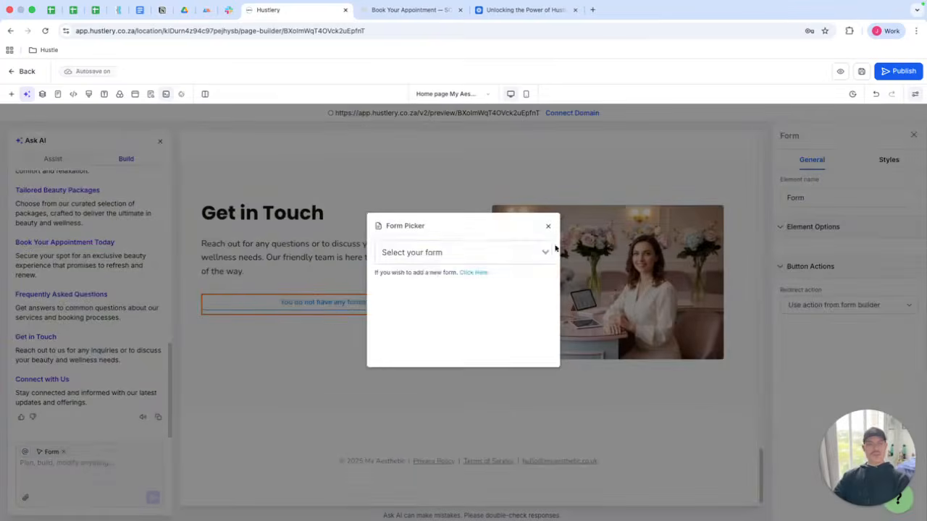
left_click(511, 254)
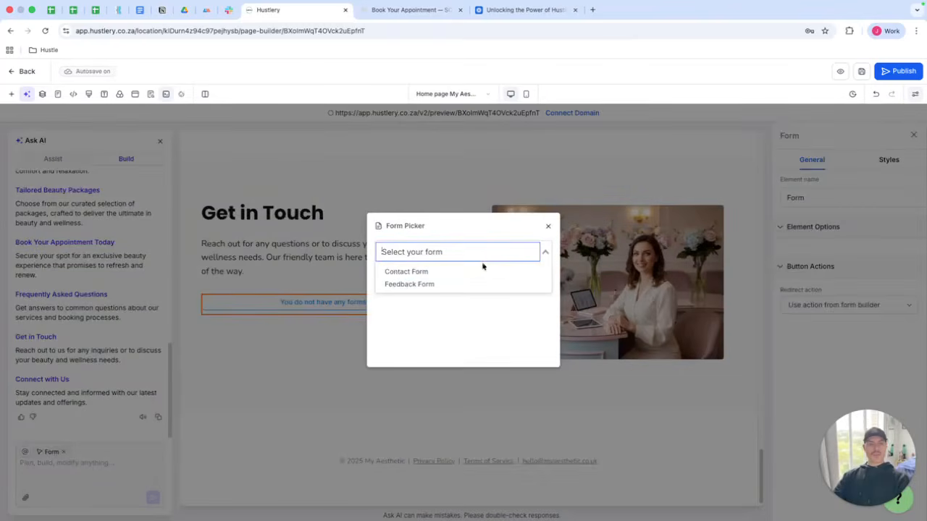
left_click(438, 271)
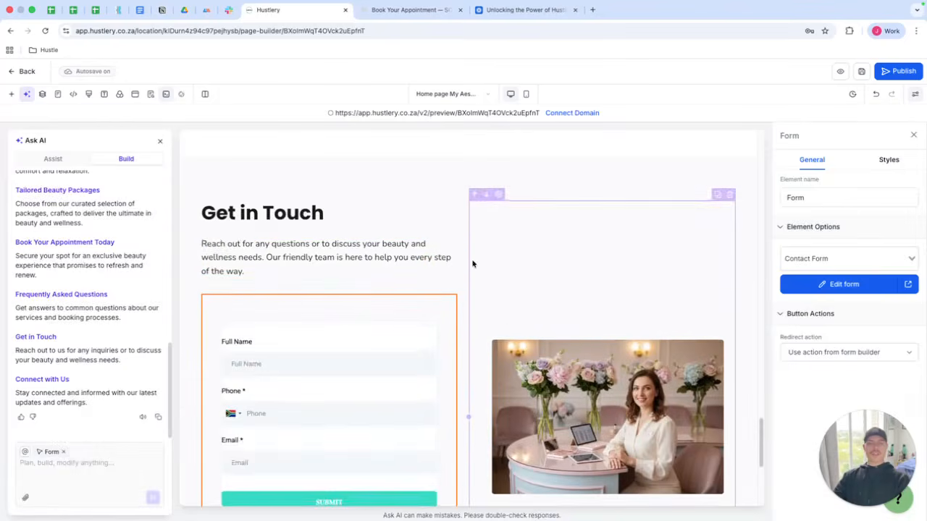
Select the inserted contact form, open it in the Form Builder, and close the builder.
scroll(521, 250, "down", 3)
scroll(522, 249, "down", 2)
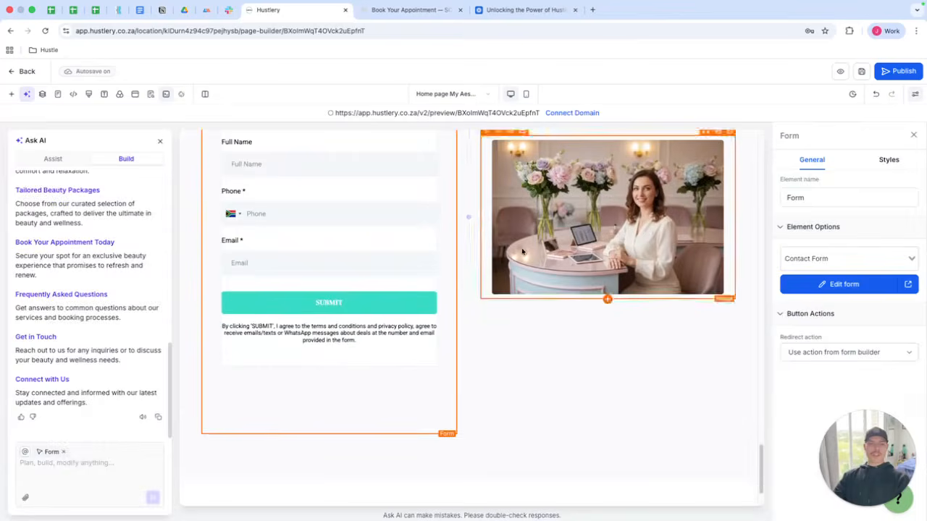
left_click(600, 316)
scroll(600, 316, "up", 3)
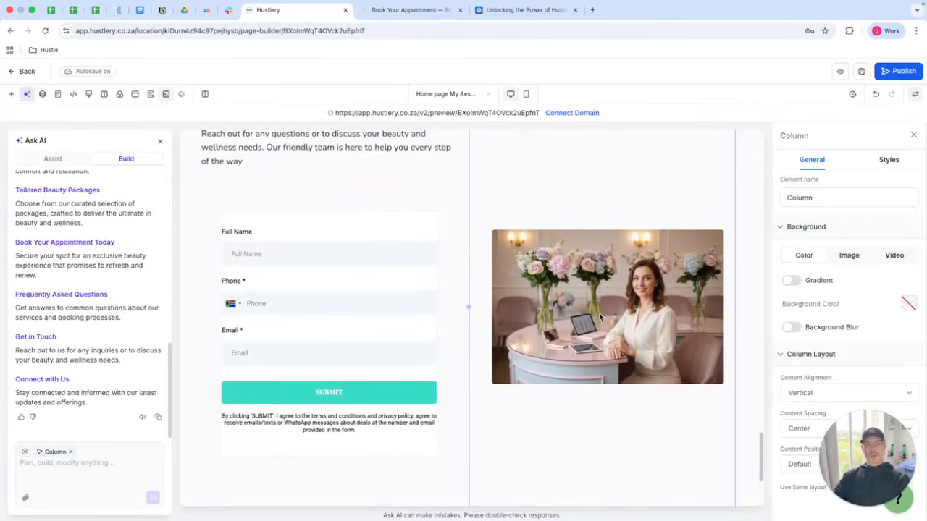
scroll(599, 317, "up", 1)
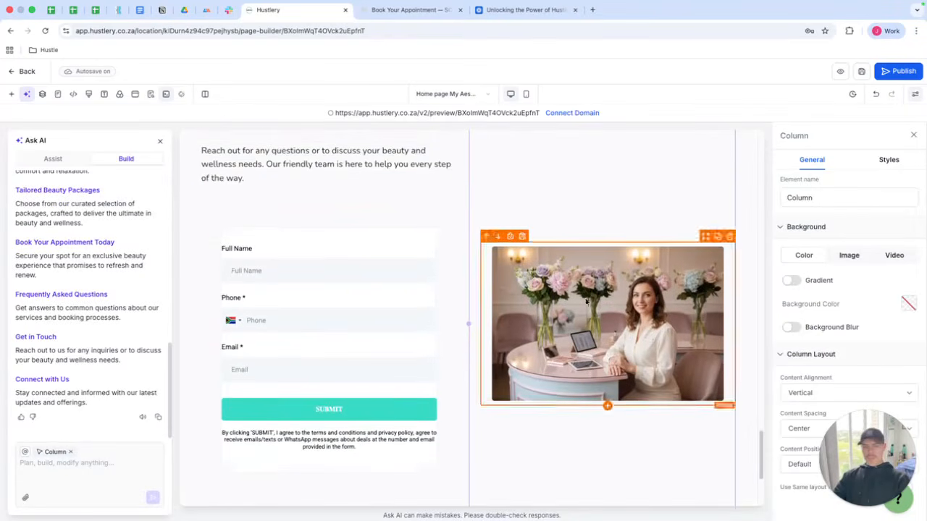
left_click(344, 267)
left_click(842, 232)
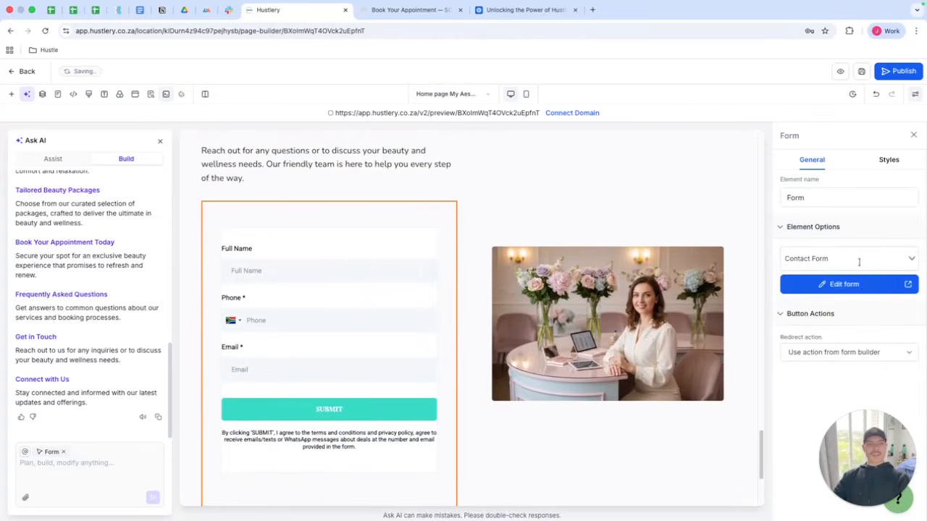
left_click(863, 286)
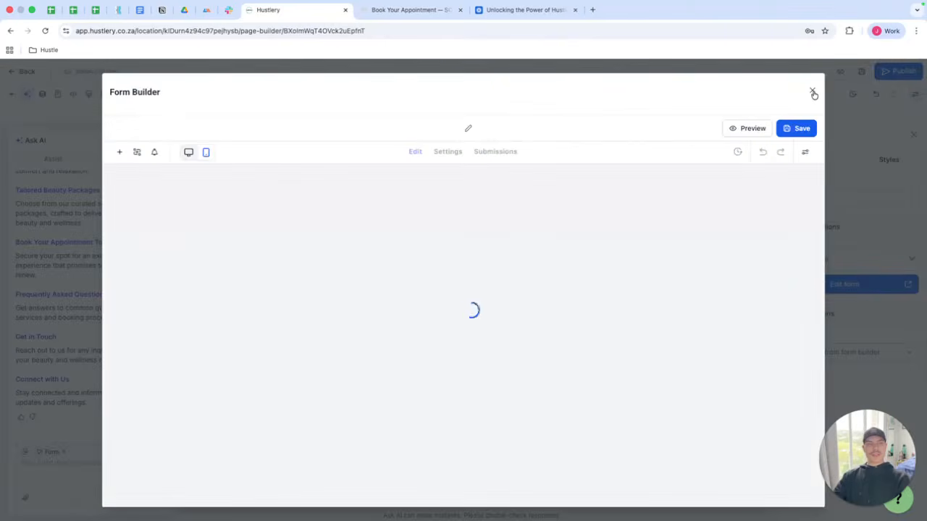
left_click(812, 92)
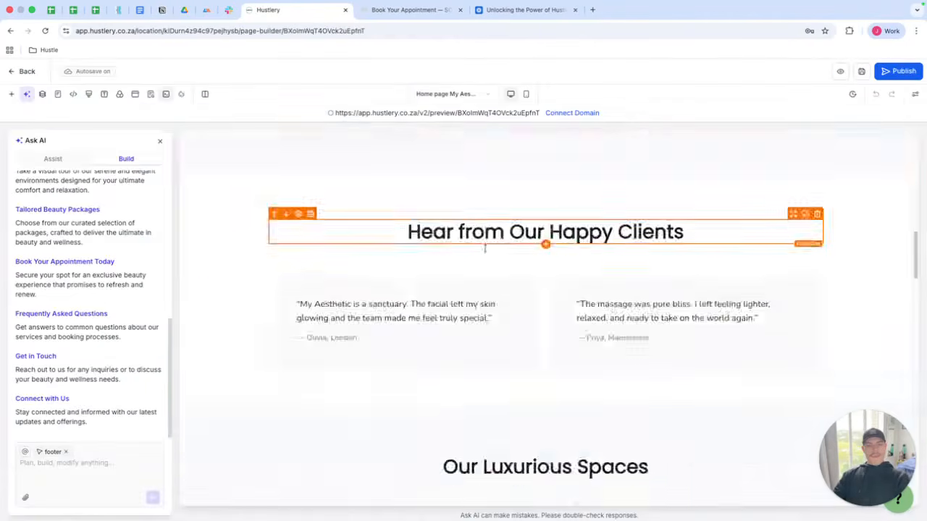
Review the lower page sections again, selecting the FAQ section and closing its settings.
scroll(459, 258, "down", 15)
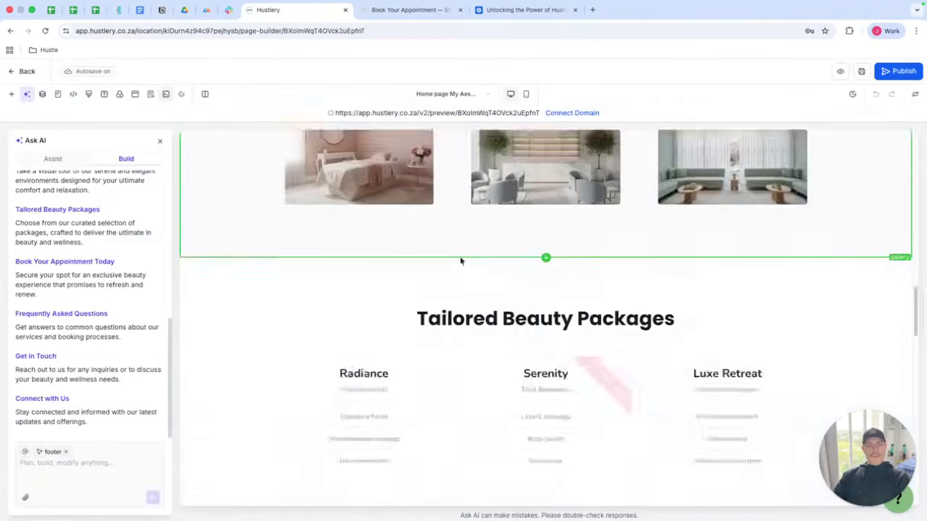
scroll(457, 264, "down", 8)
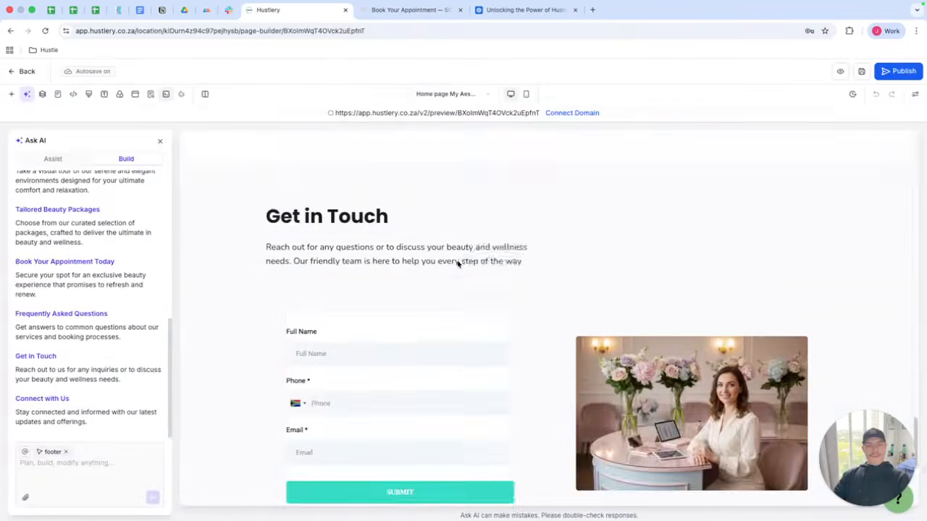
scroll(492, 268, "up", 6)
scroll(497, 265, "down", 1)
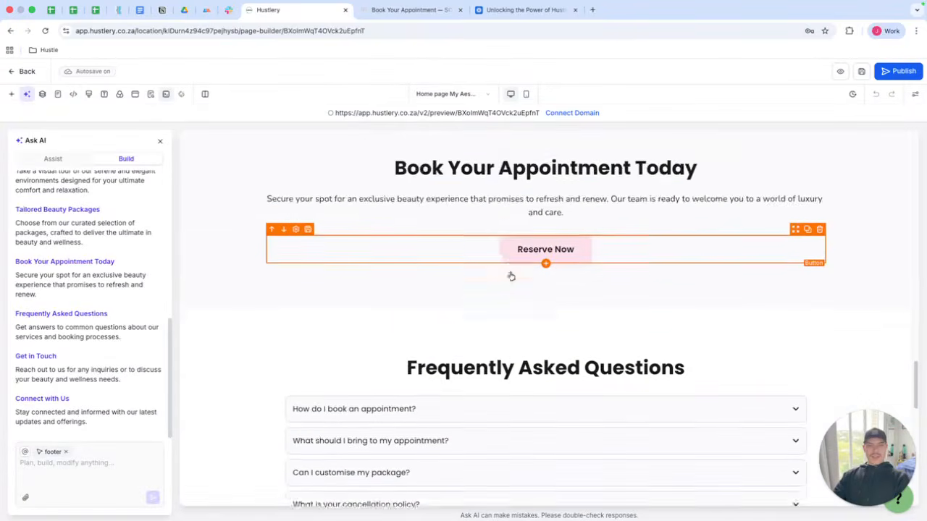
scroll(485, 279, "down", 3)
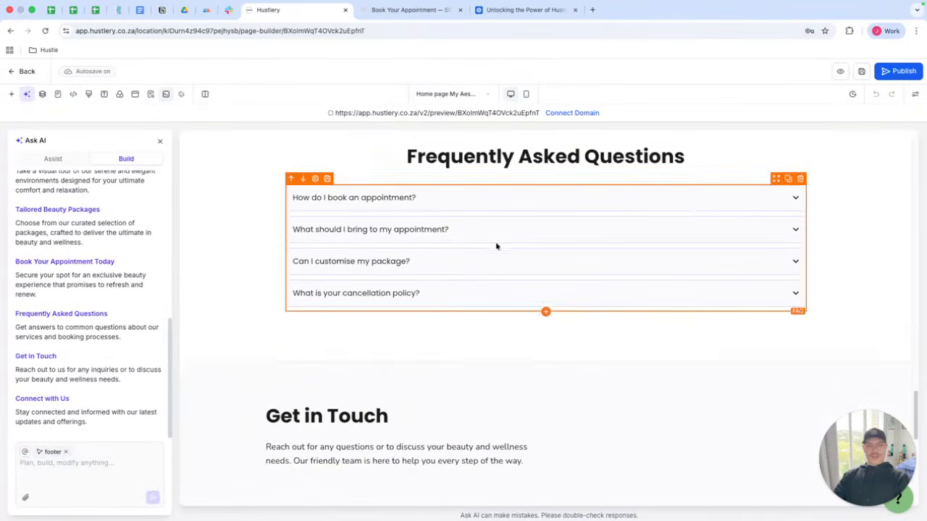
scroll(854, 223, "up", 1)
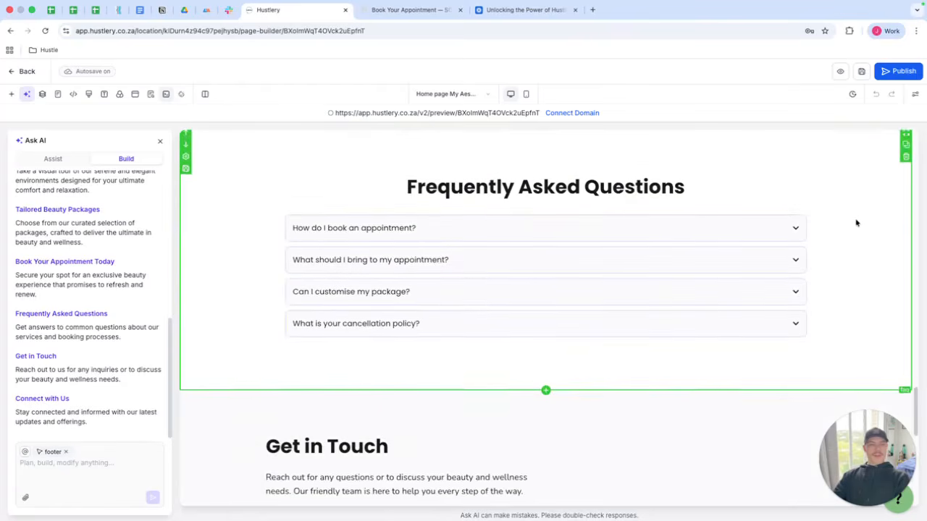
scroll(856, 227, "up", 2)
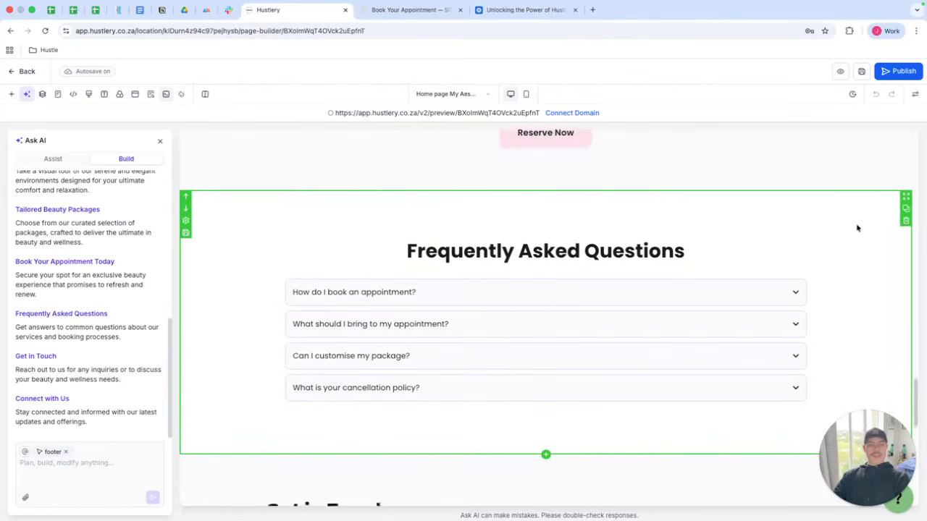
left_click(838, 243)
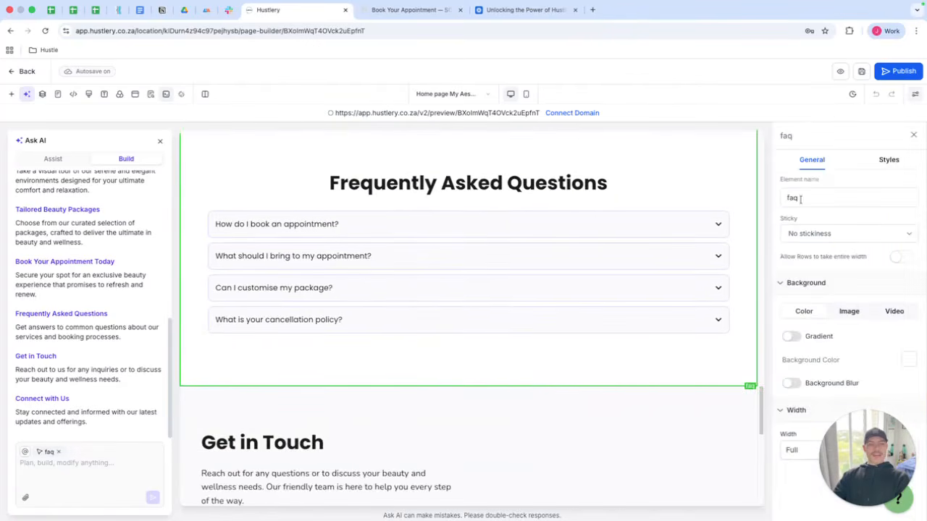
left_click(913, 137)
scroll(873, 200, "up", 1)
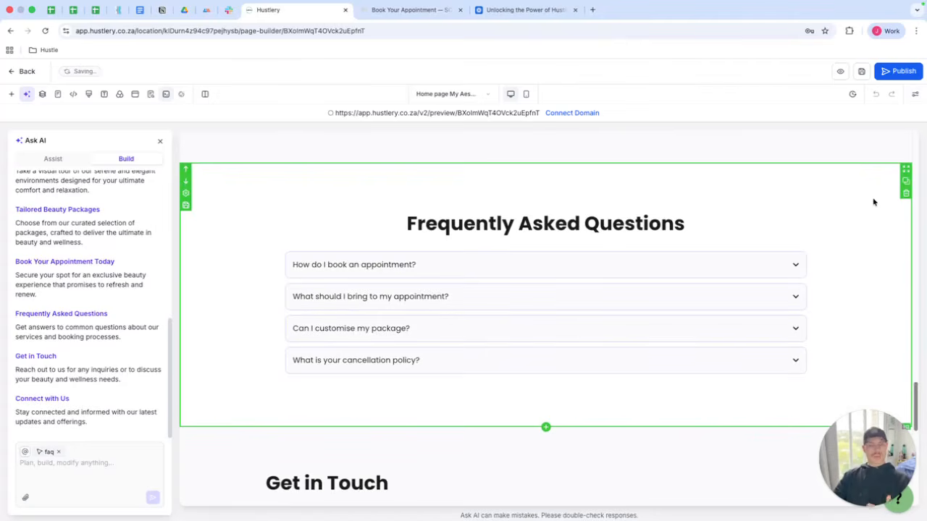
scroll(847, 217, "down", 5)
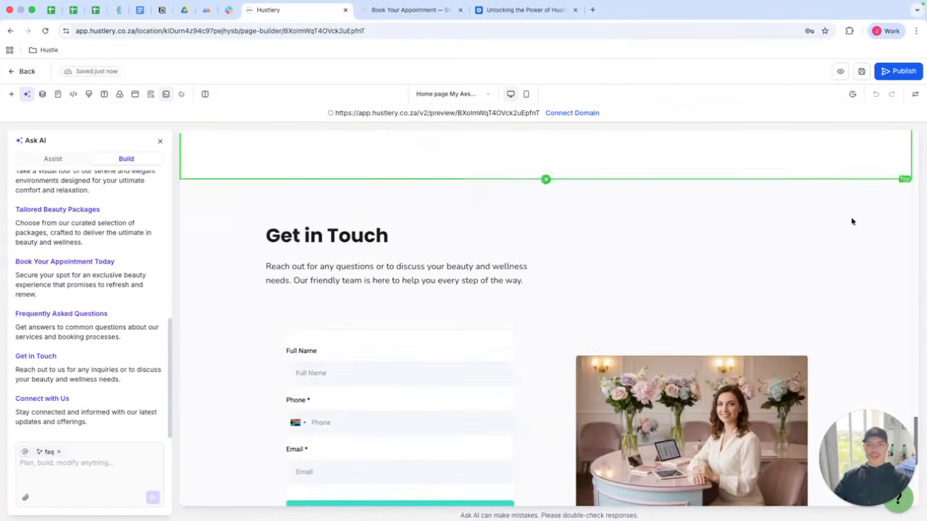
Select the footer section and its copyright paragraph.
scroll(844, 222, "down", 4)
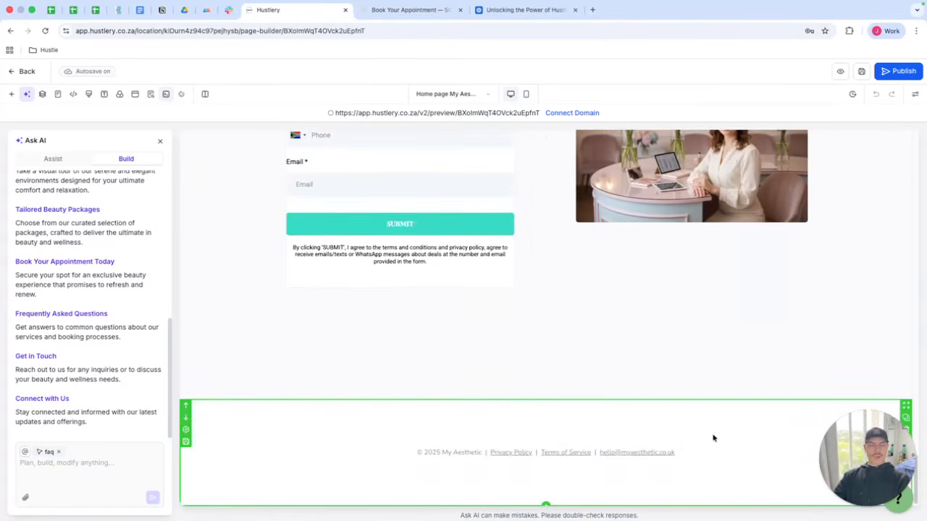
left_click(714, 437)
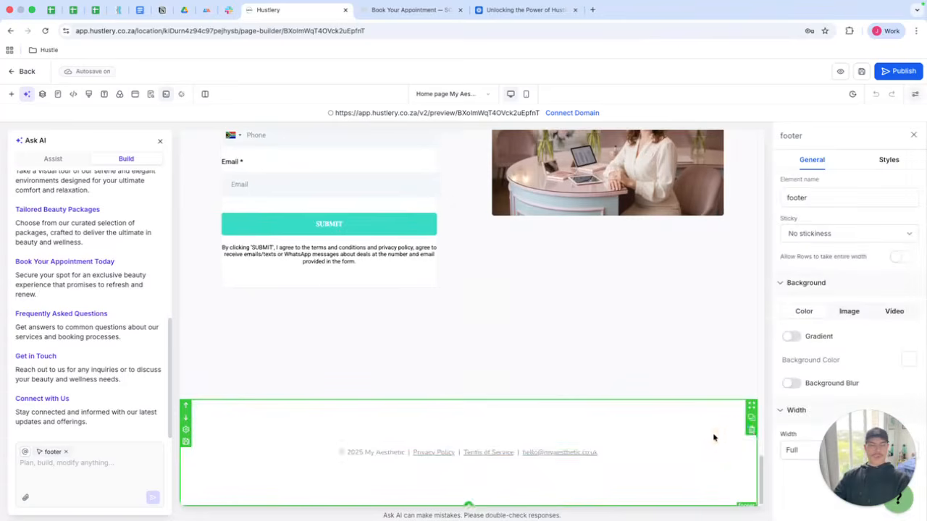
double_click(404, 453)
left_click(409, 450)
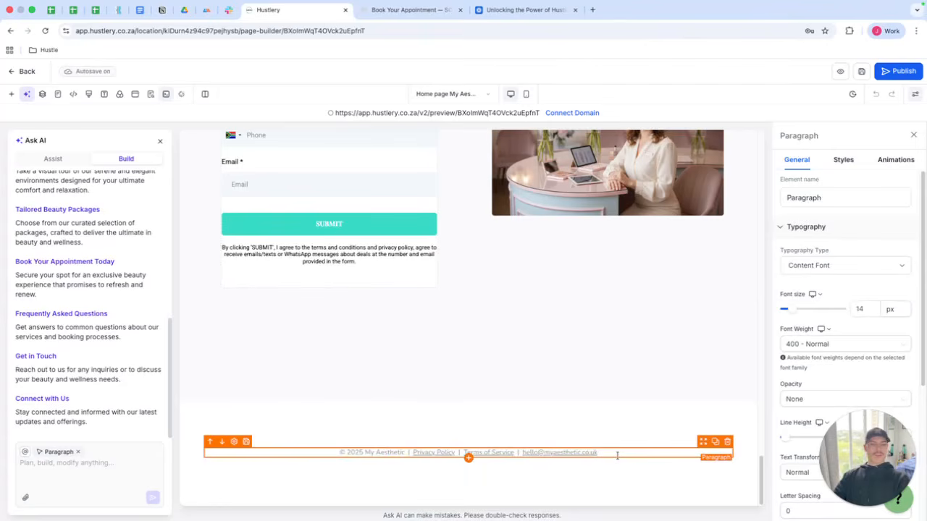
Close the AI panel and add a Navigation Menu element, found by searching 'nav', at the top of the page.
scroll(612, 451, "up", 20)
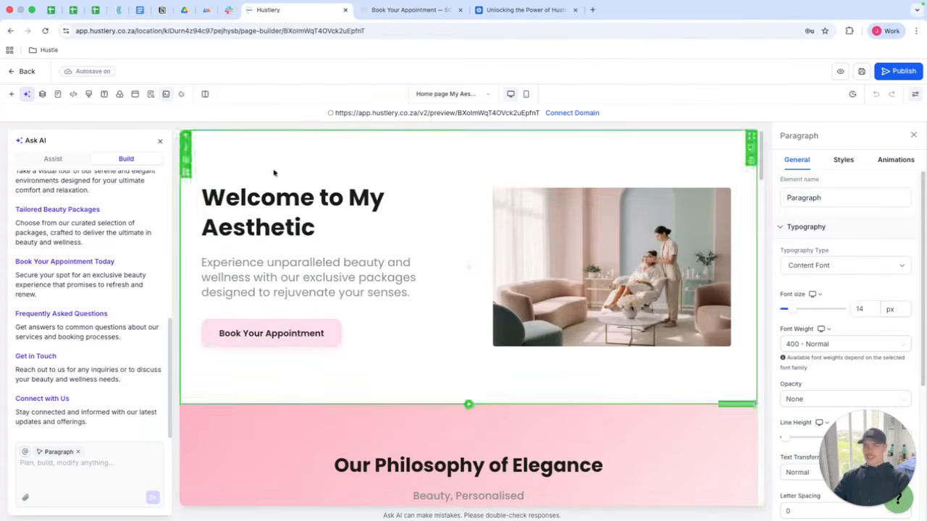
left_click(160, 142)
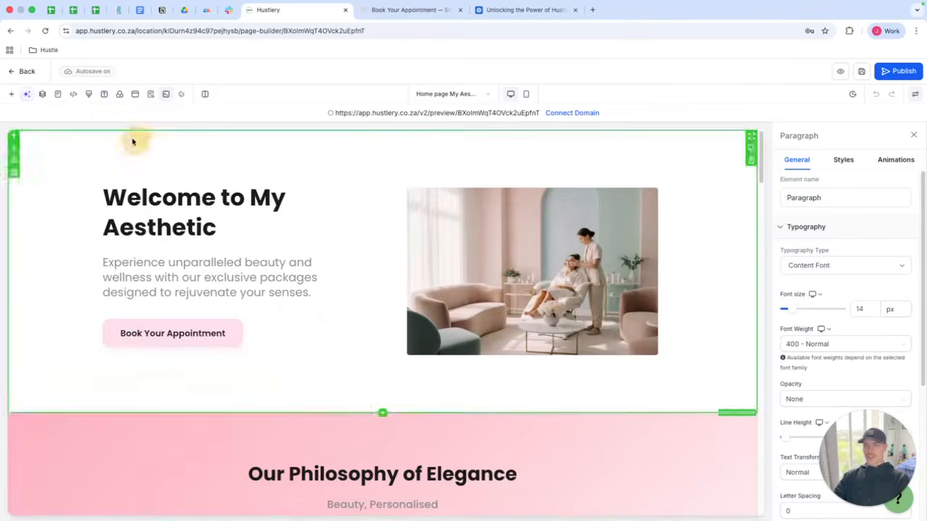
left_click(11, 94)
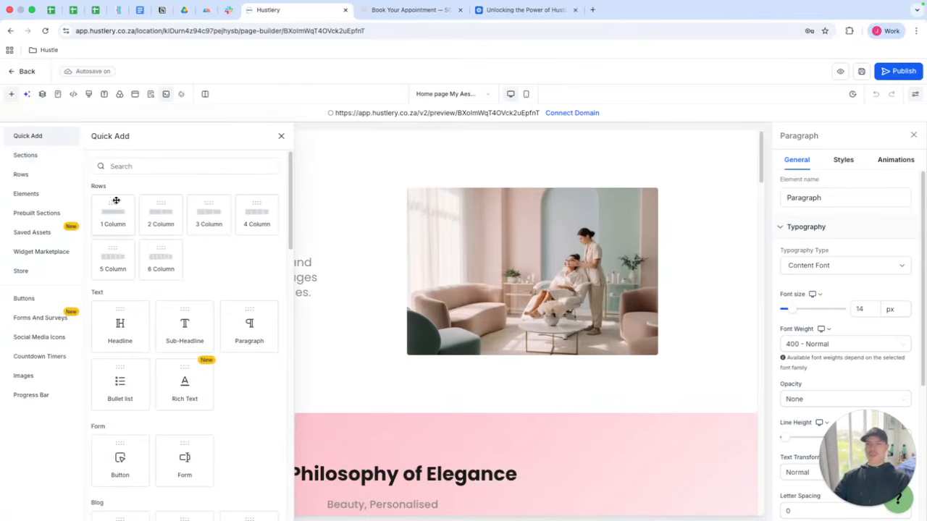
left_click(52, 194)
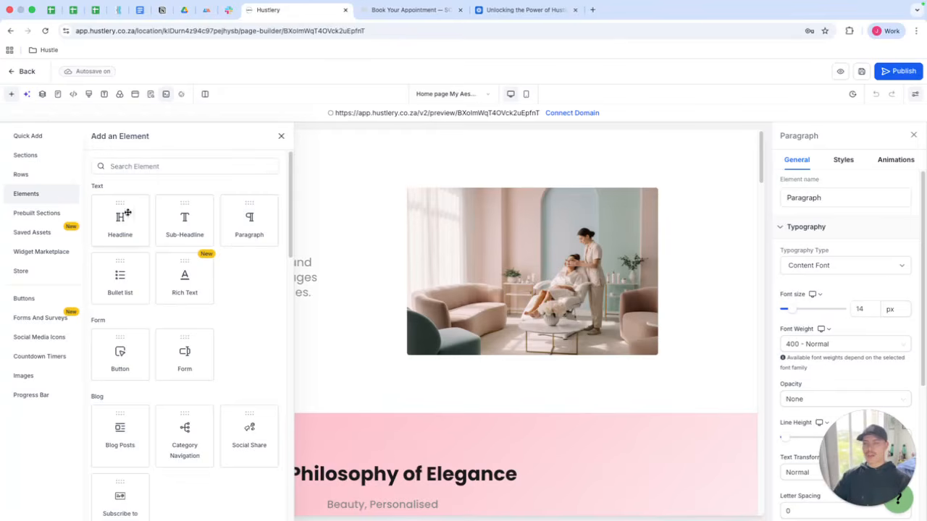
scroll(144, 221, "down", 1)
scroll(149, 191, "up", 1)
left_click(151, 167)
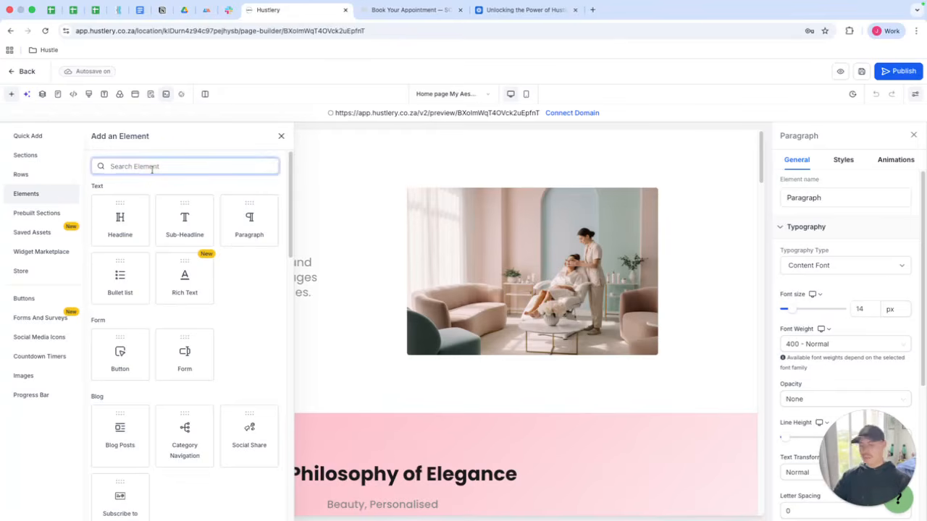
type("nav")
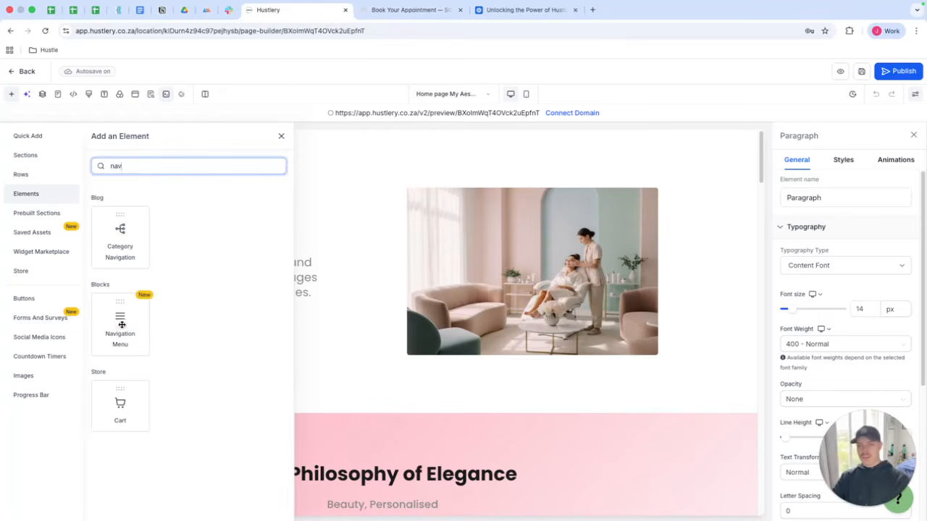
left_click_drag(122, 325, 422, 137)
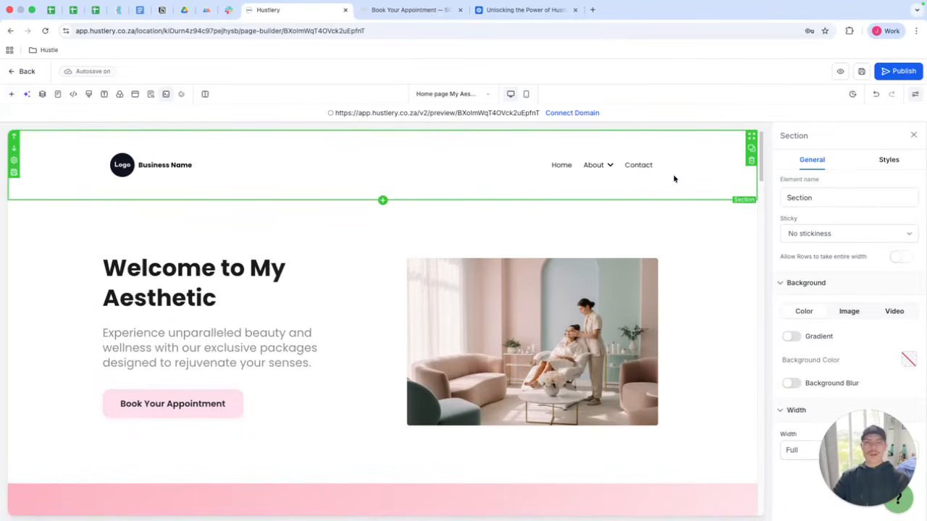
Try to replace the hero image by opening its media storage and starting an upload, then cancel.
left_click(703, 252)
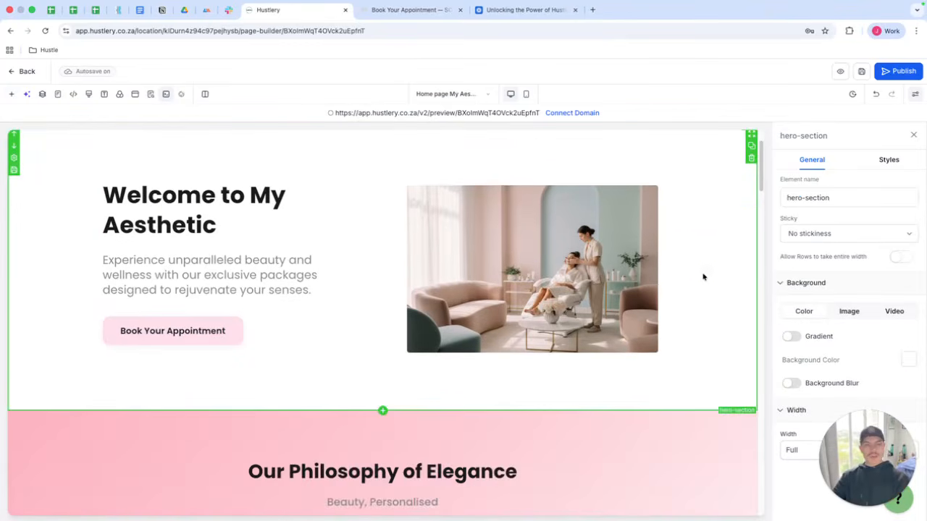
scroll(596, 209, "up", 2)
scroll(720, 269, "down", 3)
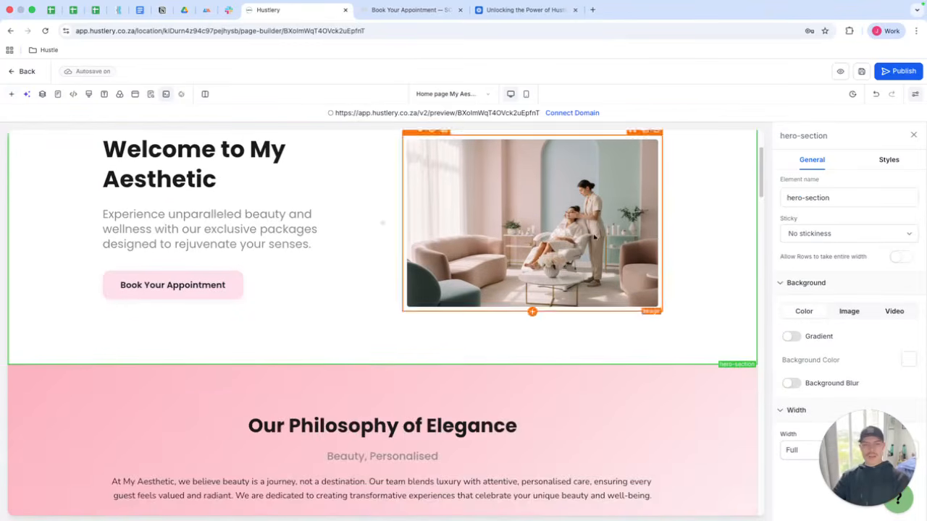
scroll(562, 228, "down", 2)
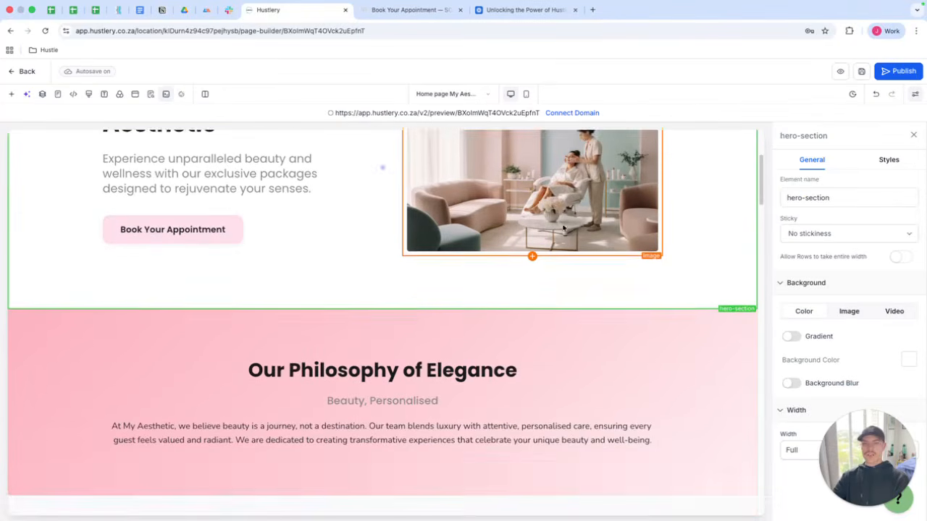
scroll(557, 224, "up", 3)
left_click(552, 221)
left_click(901, 331)
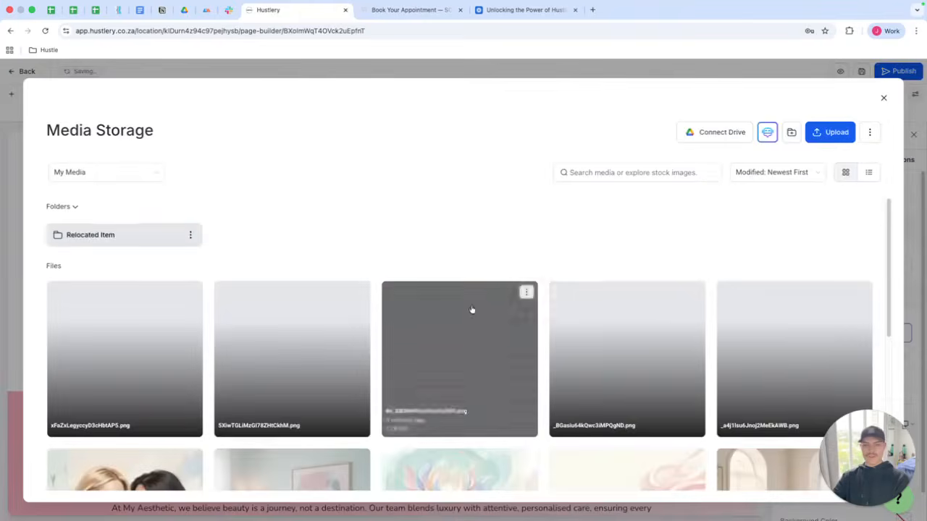
scroll(471, 310, "down", 4)
scroll(457, 290, "up", 4)
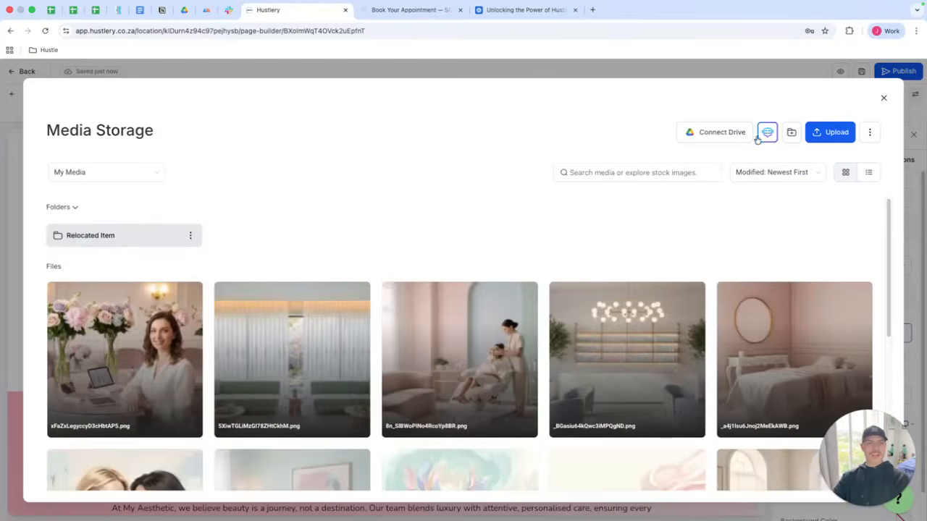
left_click(817, 132)
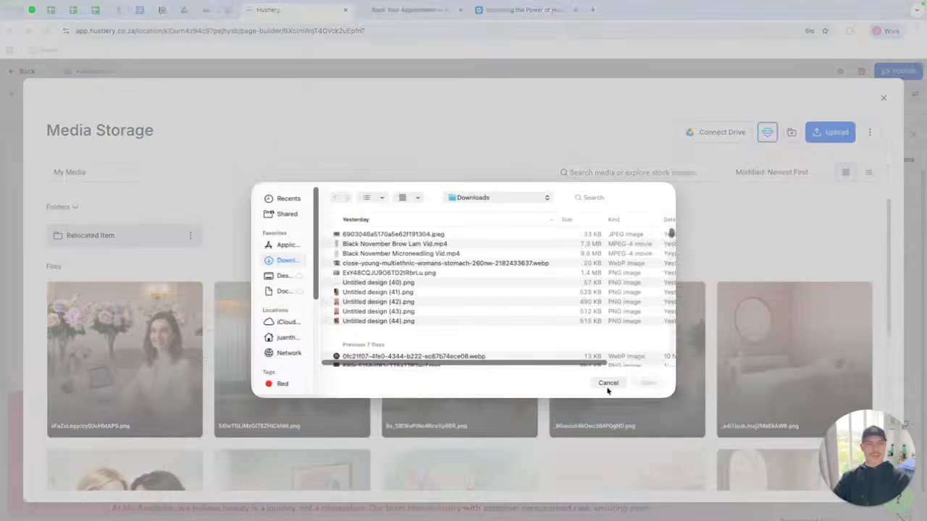
left_click(607, 386)
left_click(883, 99)
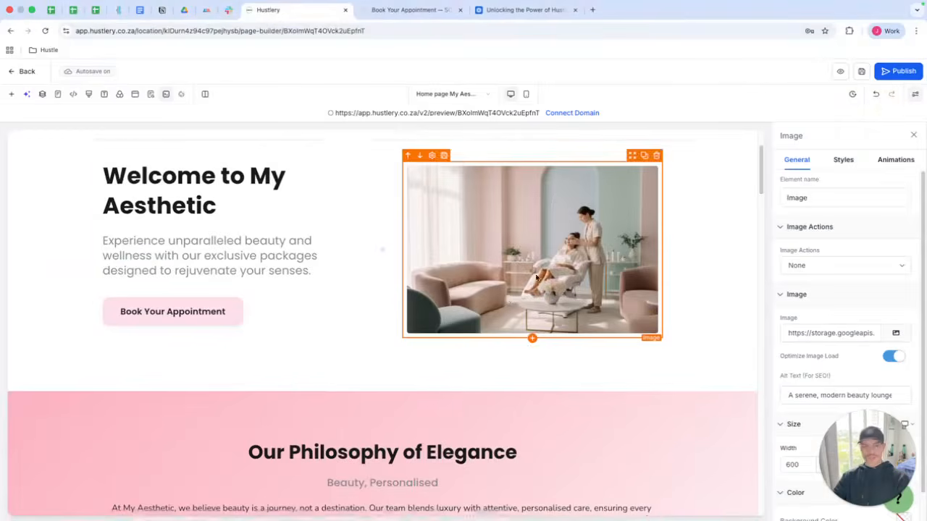
Replace most of the philosophy paragraph text with 'test test test'.
scroll(529, 265, "down", 5)
left_click(529, 265)
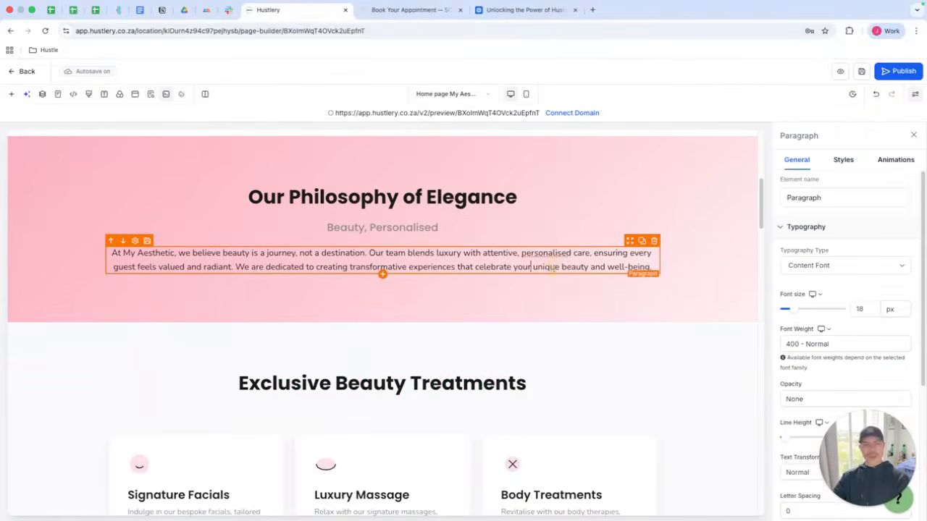
left_click_drag(567, 267, 174, 245)
type("test test ")
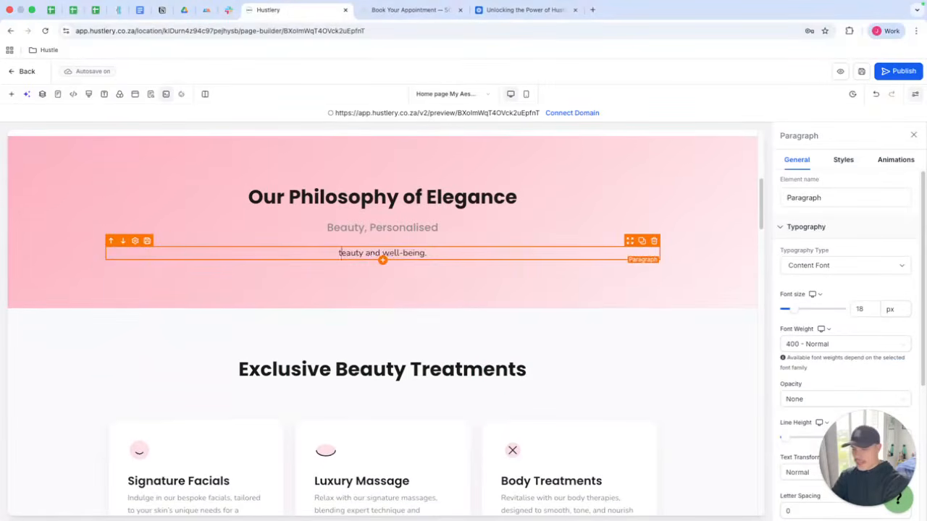
type("test")
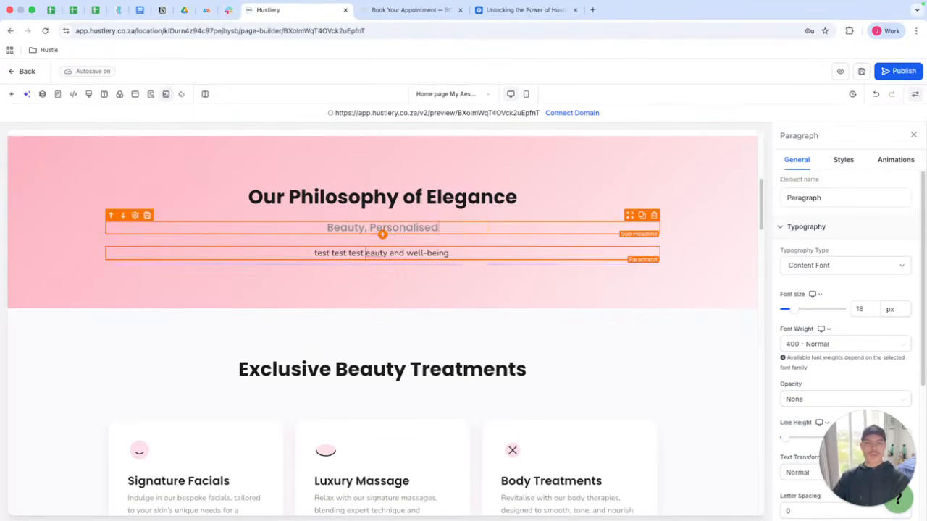
Select the philosophy sub-headline, its column and the paragraph text in turn.
left_click(473, 226)
left_click(487, 234)
left_click(499, 248)
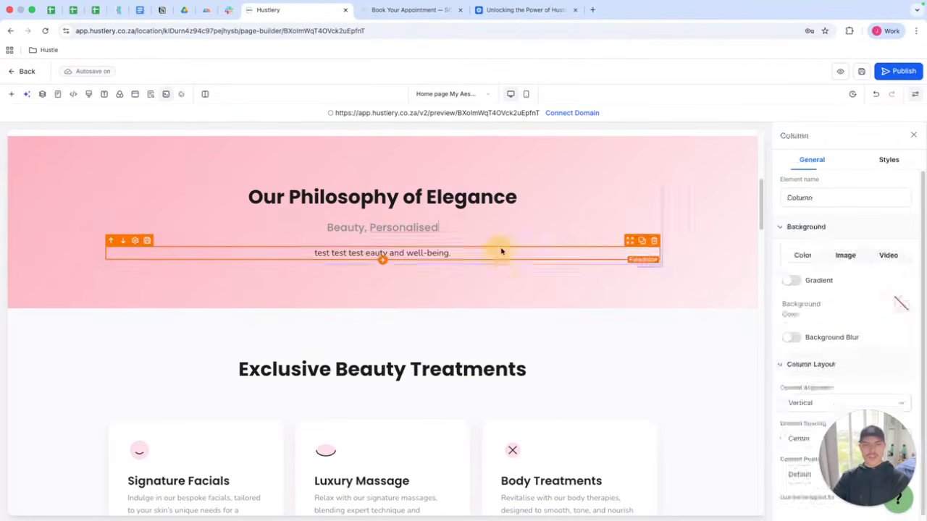
left_click(517, 304)
triple_click(511, 257)
left_click(513, 250)
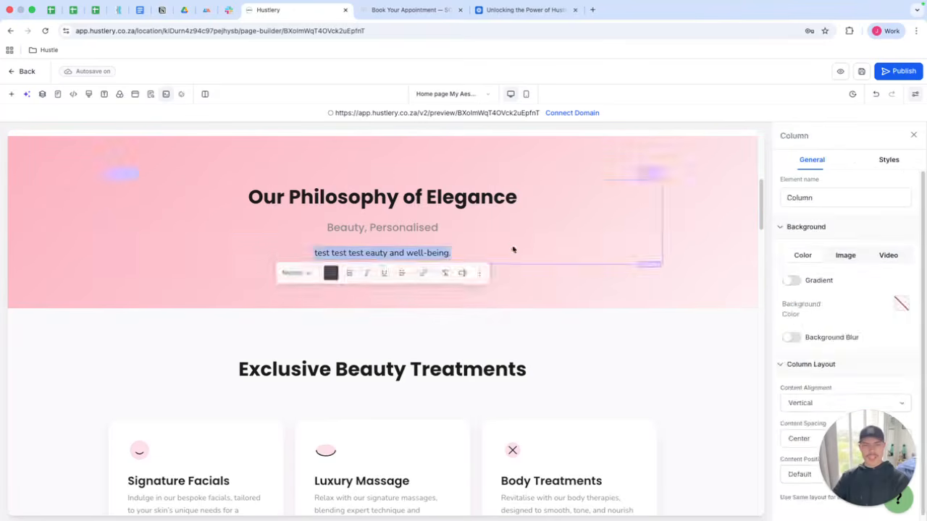
left_click(515, 273)
left_click_drag(504, 256, 498, 229)
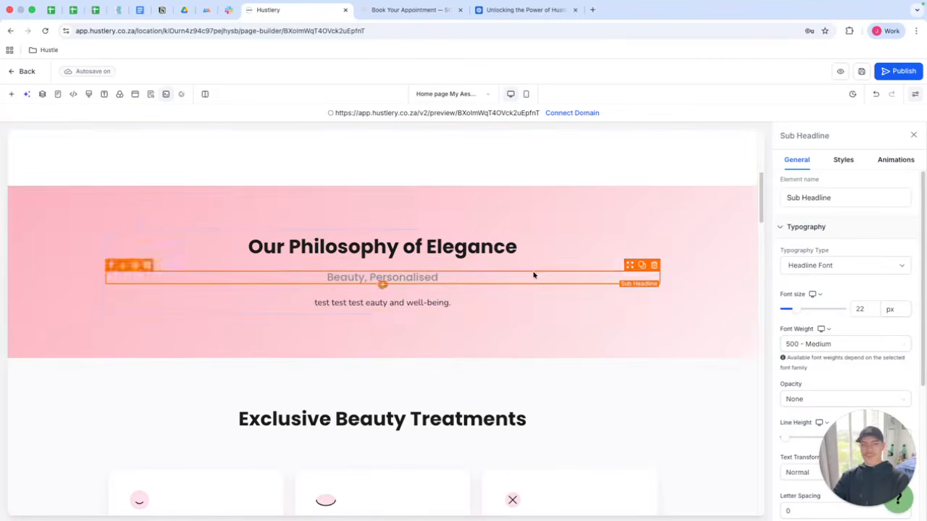
Set the Body Treatments card's background colour to light purple.
scroll(533, 271, "down", 5)
left_click(593, 247)
left_click(726, 256)
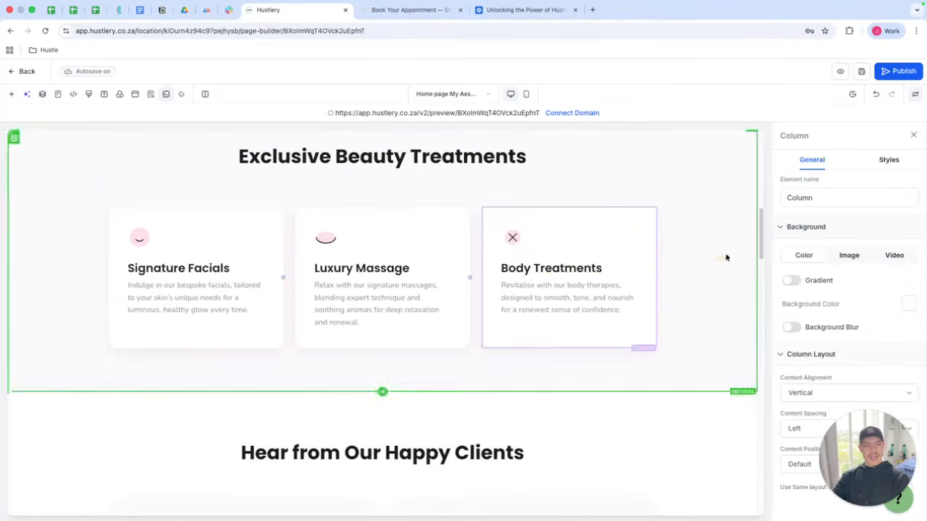
left_click(905, 306)
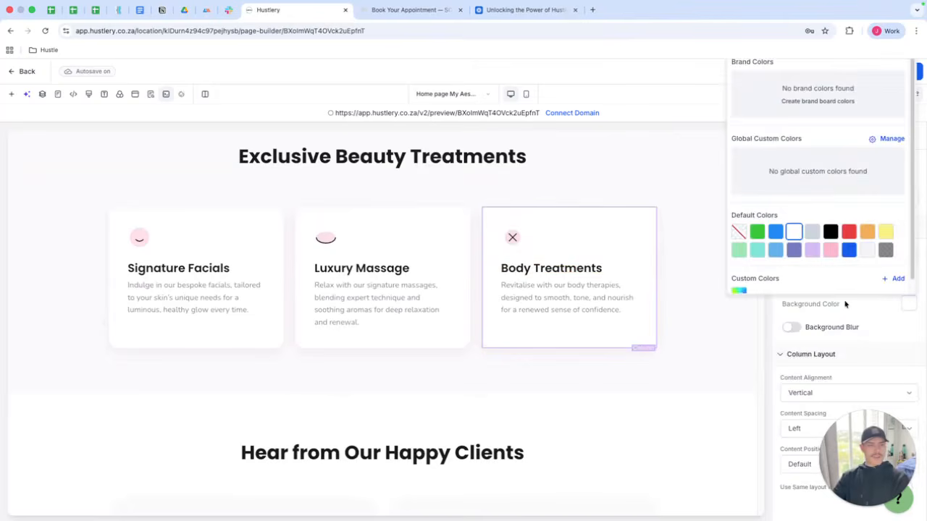
left_click(811, 250)
Set the Luxury Massage card's background colour to dark purple.
left_click(473, 245)
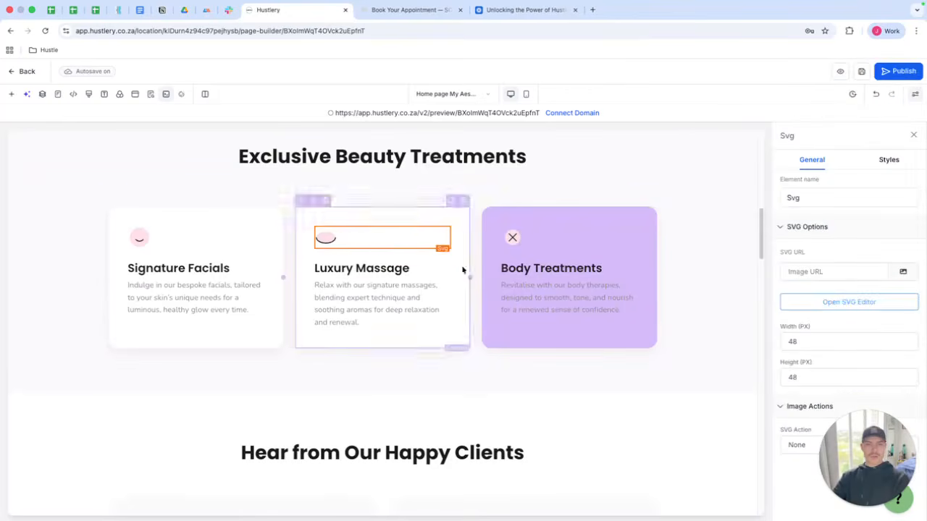
left_click(456, 271)
left_click(904, 303)
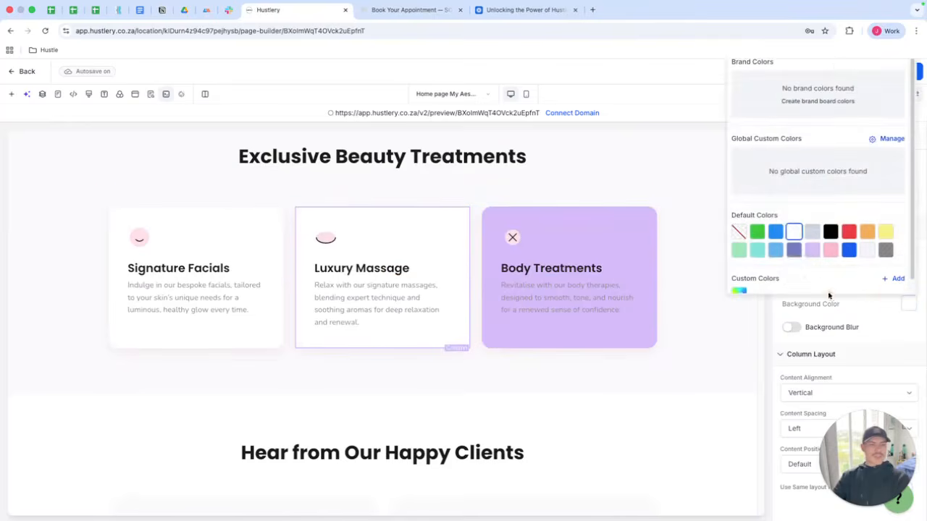
left_click(793, 250)
Set the Luxury Massage card's description text colour to black.
left_click(294, 260)
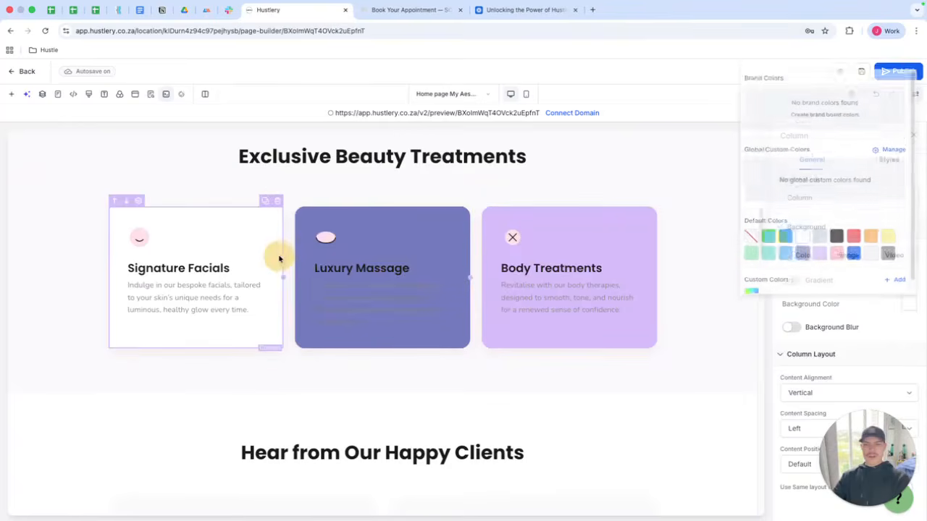
left_click(355, 320)
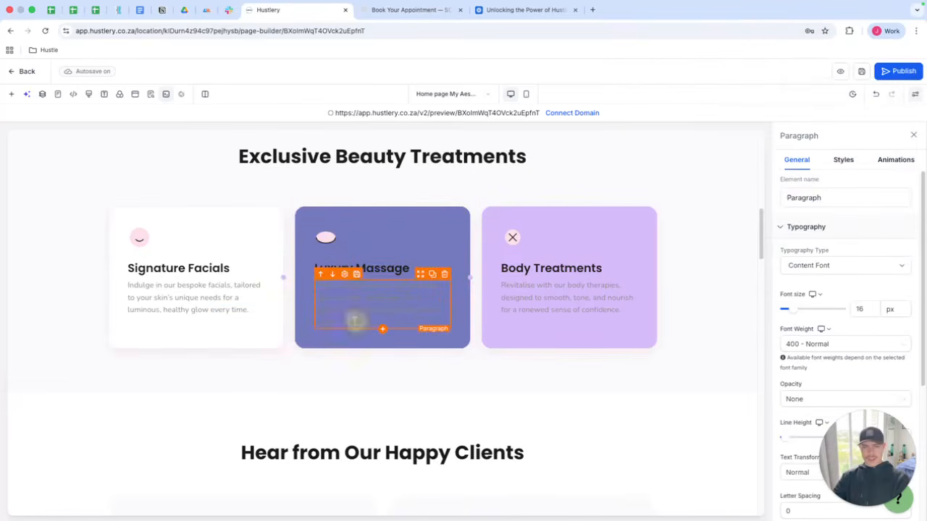
left_click_drag(354, 320, 317, 284)
left_click(283, 344)
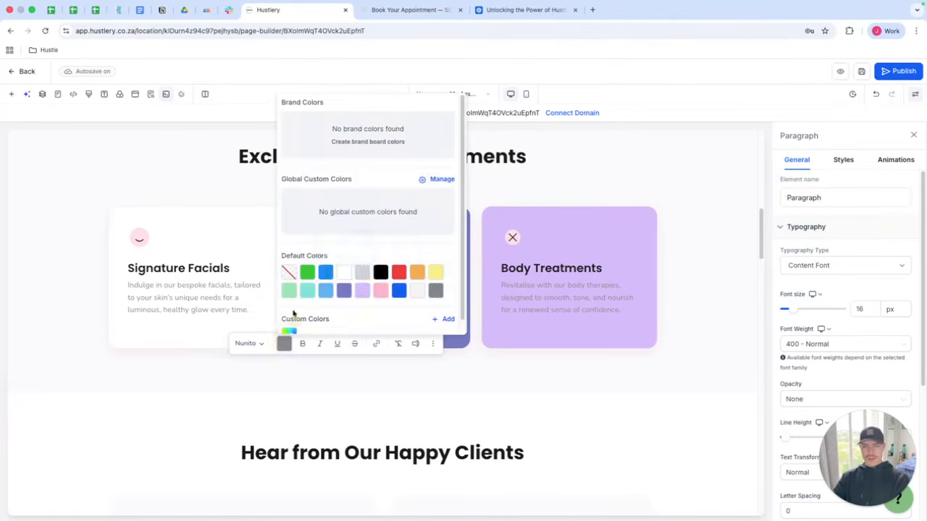
left_click(381, 271)
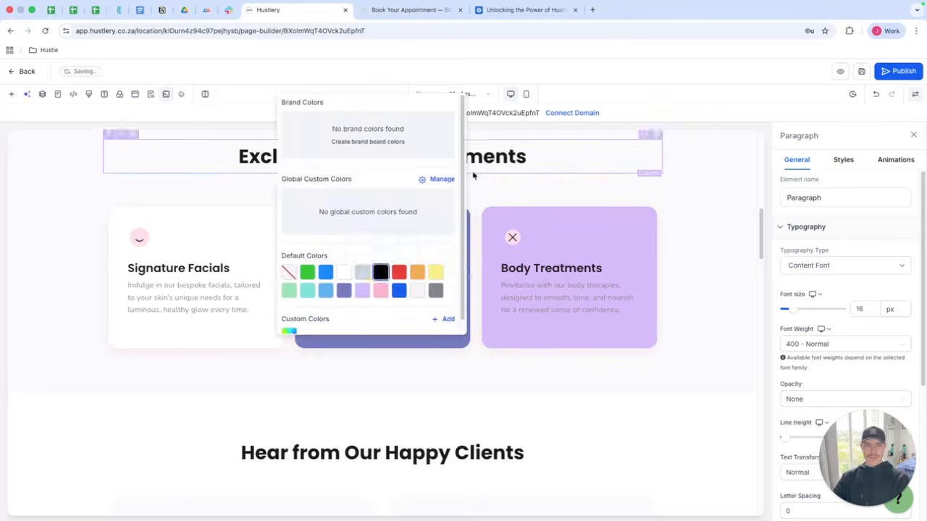
left_click(550, 217)
Move the second testimonial card in front of the first one in the testimonials section.
scroll(568, 225, "down", 2)
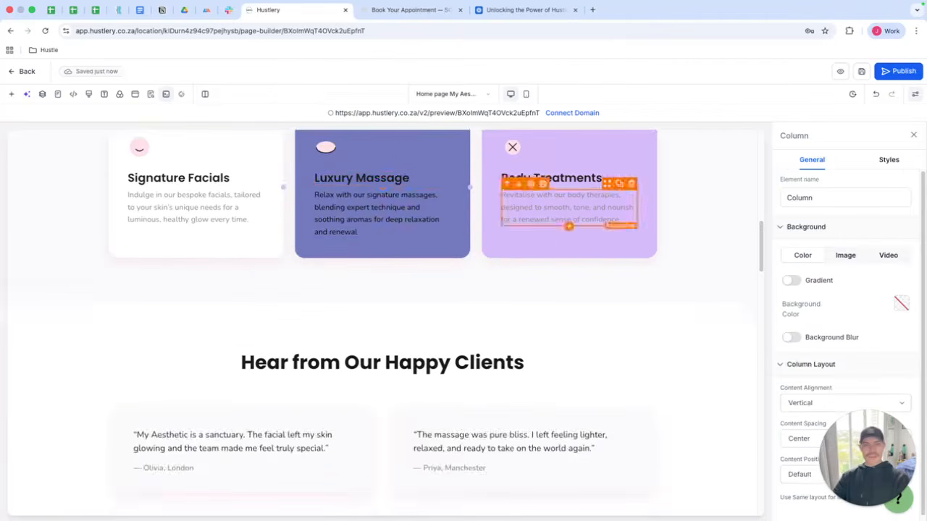
scroll(569, 226, "down", 6)
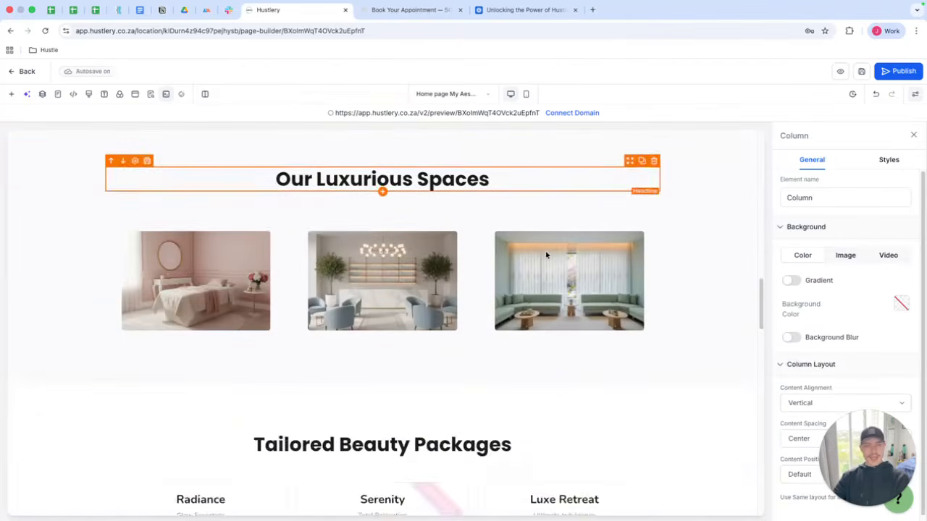
scroll(546, 255, "up", 4)
scroll(565, 254, "down", 1)
left_click(632, 268)
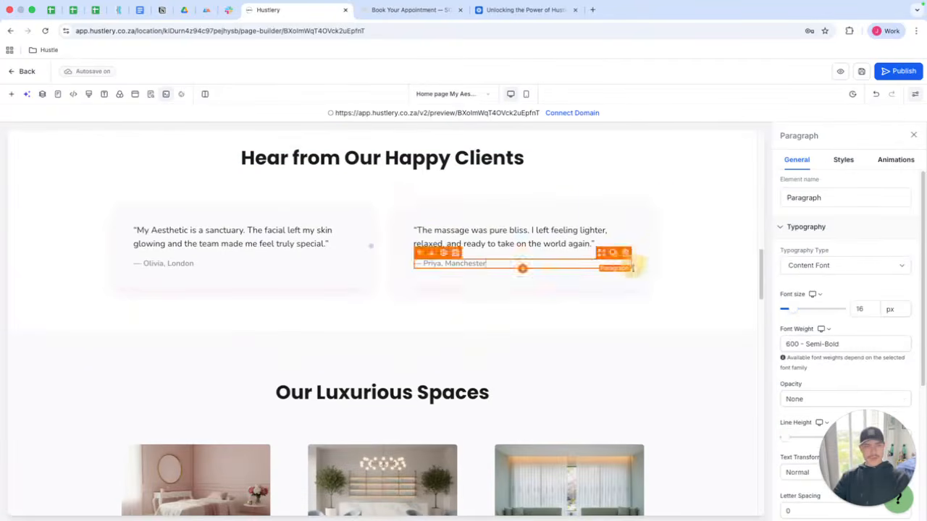
left_click_drag(632, 268, 334, 266)
left_click(685, 300)
scroll(683, 296, "down", 1)
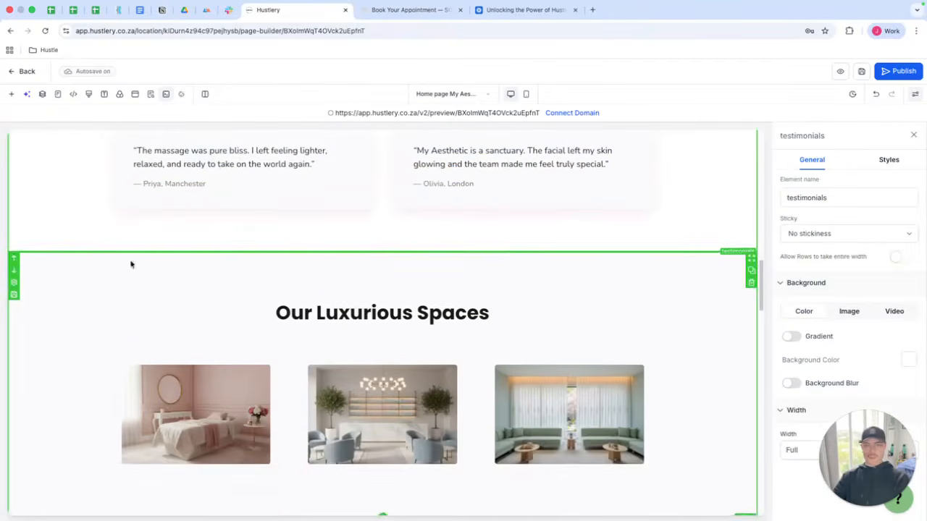
Scroll through the page to review the service cards, testimonials, FAQ and contact sections.
left_click(14, 258)
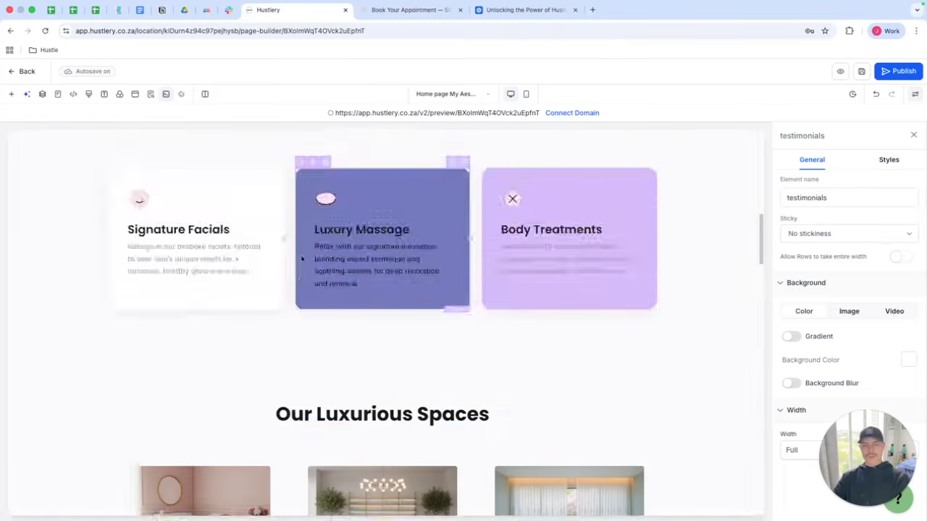
scroll(303, 263, "down", 15)
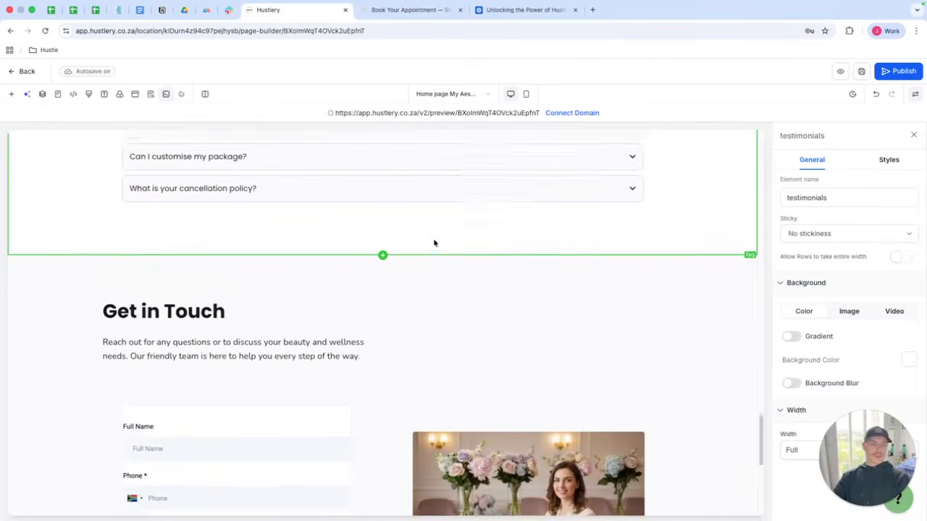
scroll(434, 242, "down", 5)
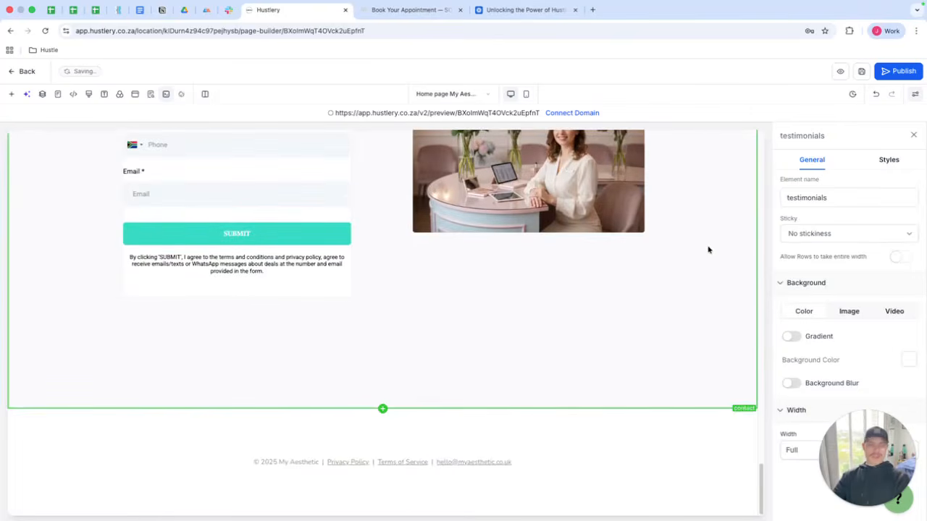
scroll(707, 255, "up", 15)
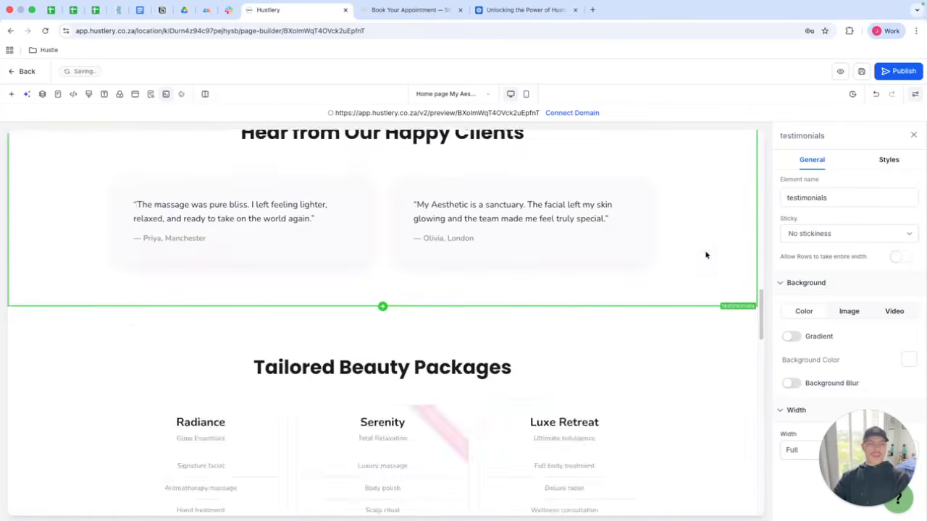
scroll(705, 253, "up", 5)
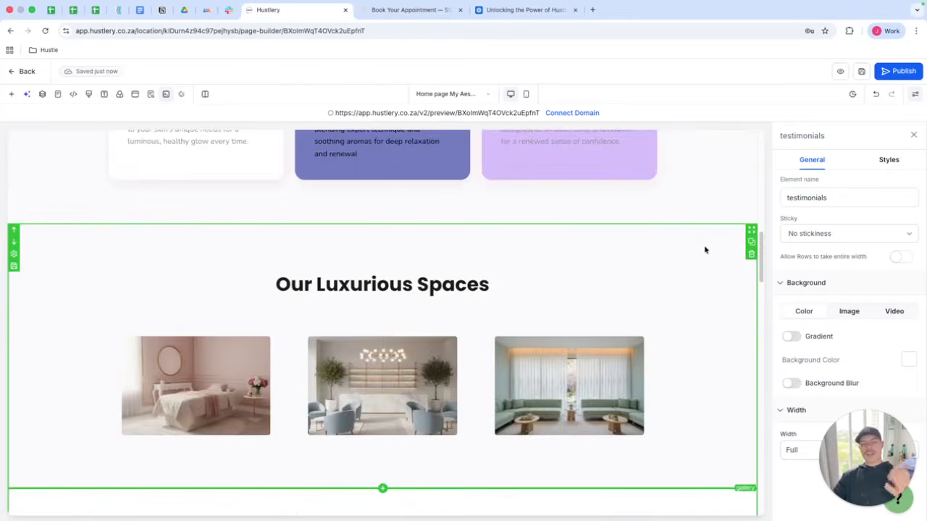
scroll(704, 249, "up", 10)
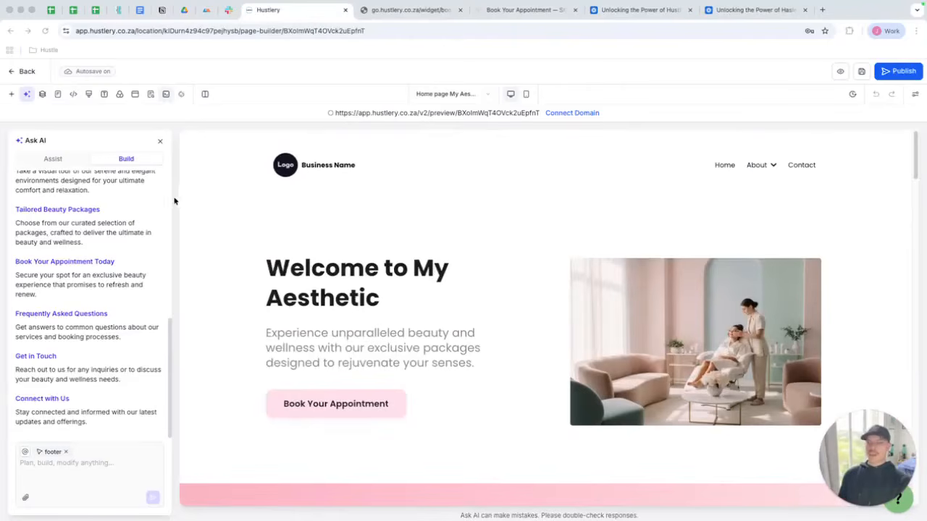
Set the navigation menu's Home item to go to a website page instead of a URL.
left_click(65, 159)
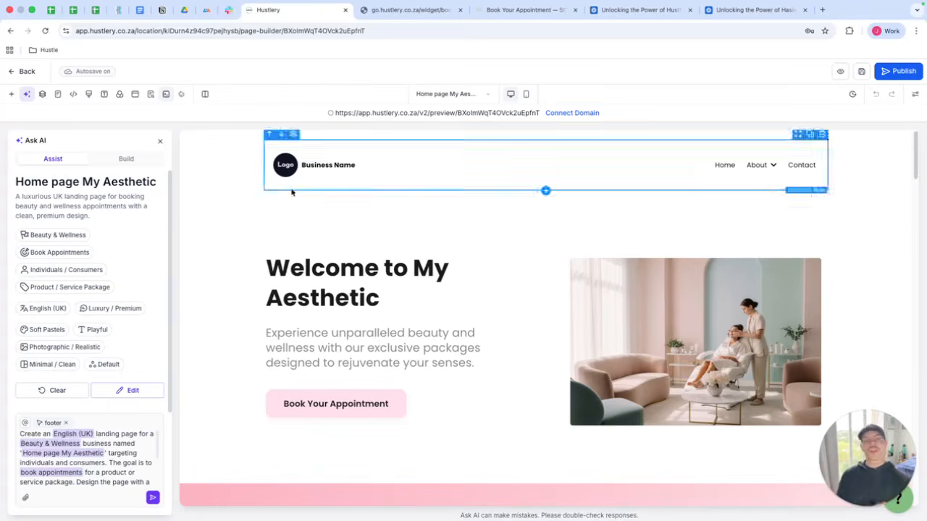
left_click(409, 176)
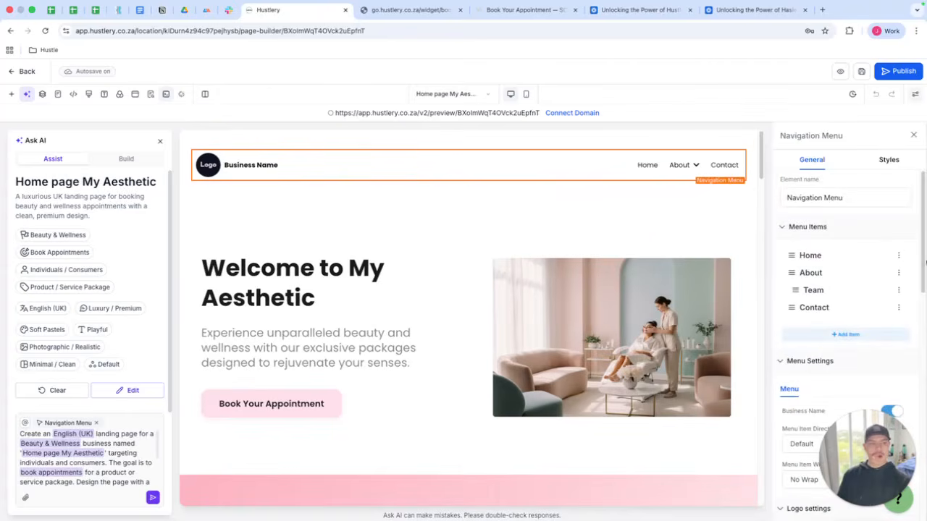
left_click(899, 256)
left_click(410, 285)
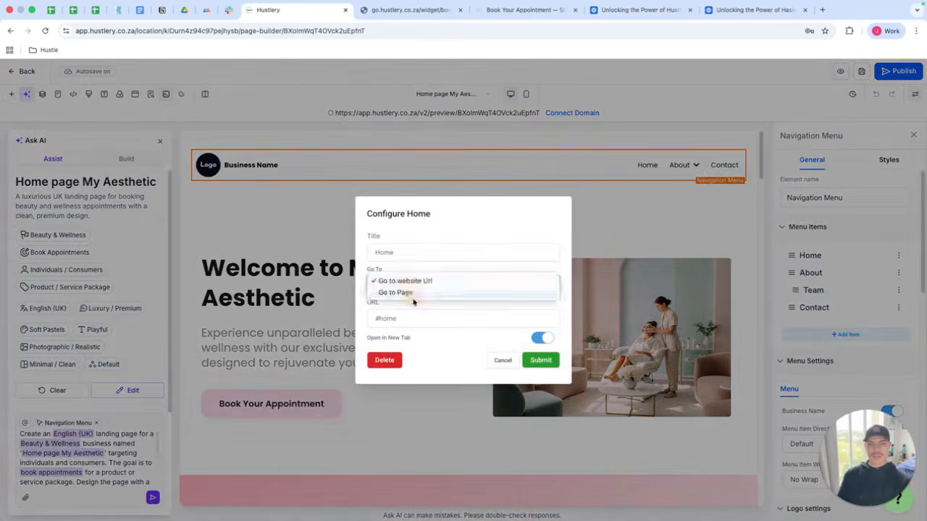
left_click(413, 298)
left_click(419, 316)
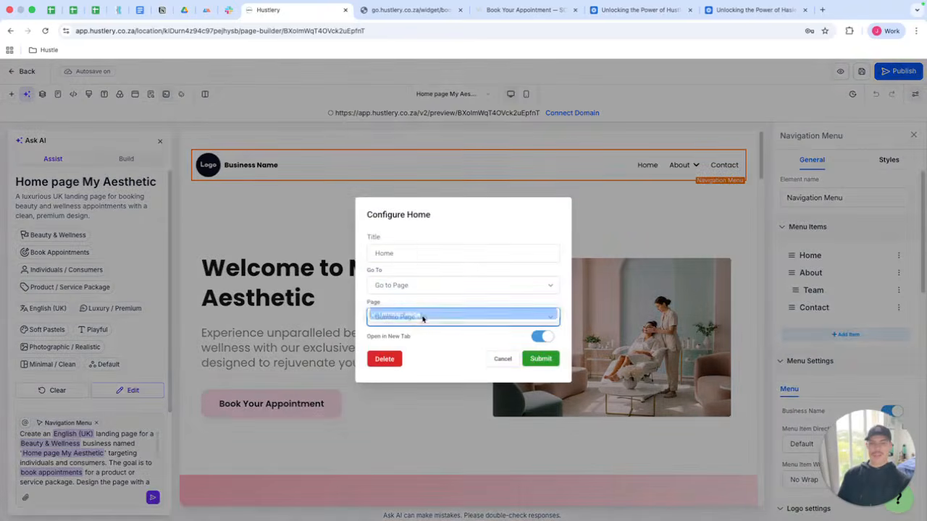
left_click(424, 318)
left_click(537, 358)
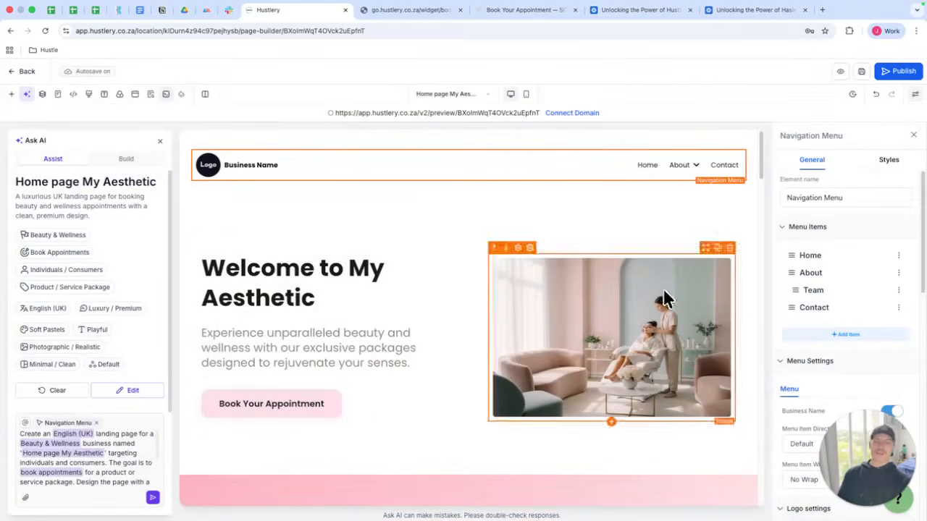
Open ChatGPT in a new tab and dictate a request for an English master prompt for a professional aesthetic clinic website.
left_click(677, 220)
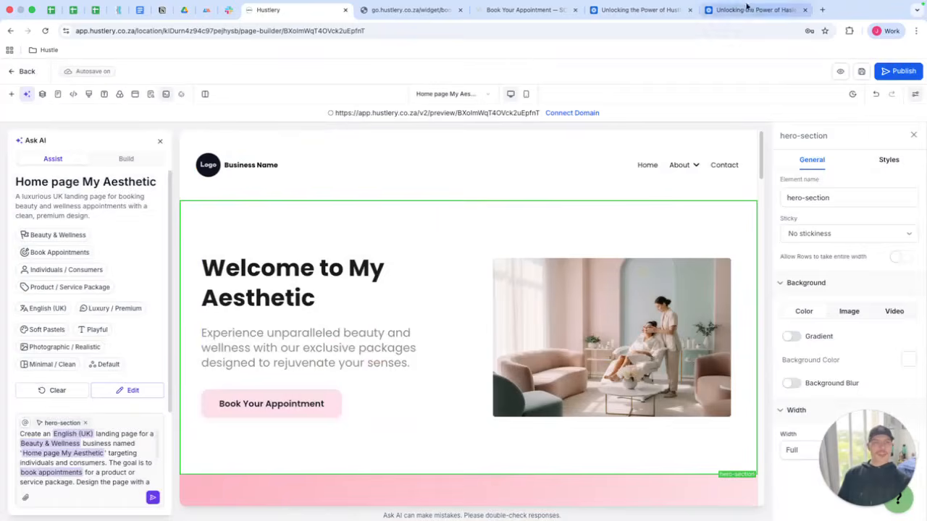
left_click(822, 10)
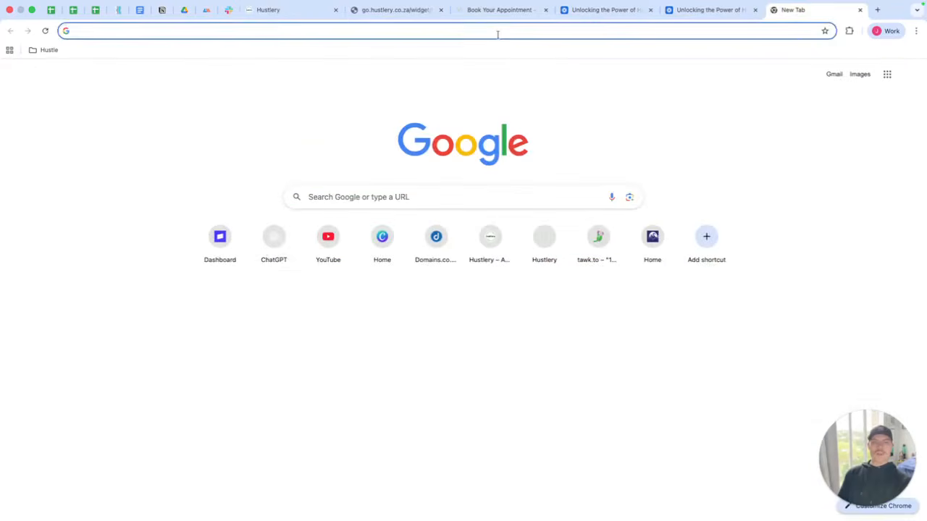
left_click(270, 244)
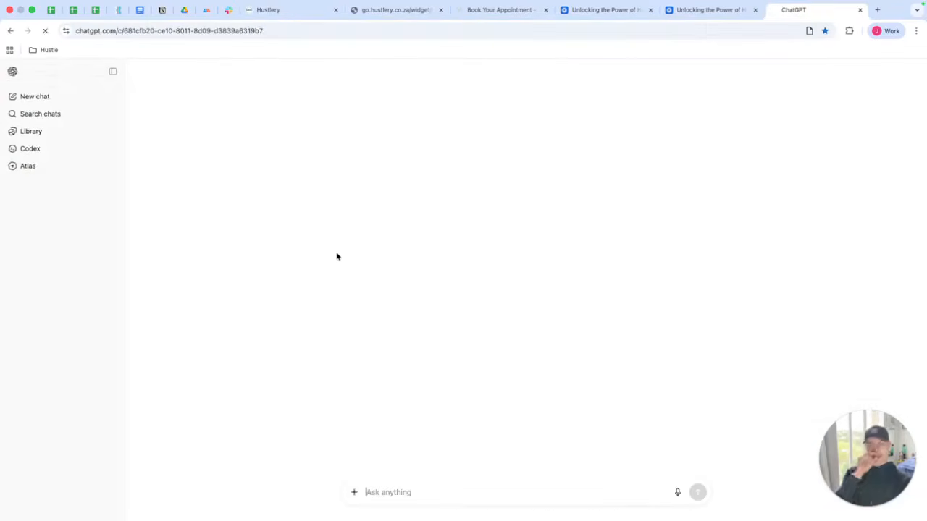
left_click(34, 96)
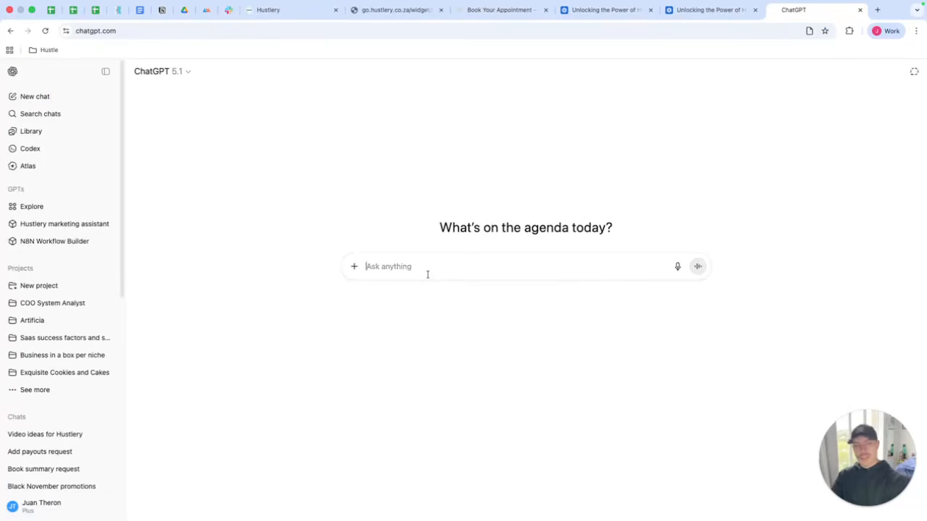
left_click(677, 266)
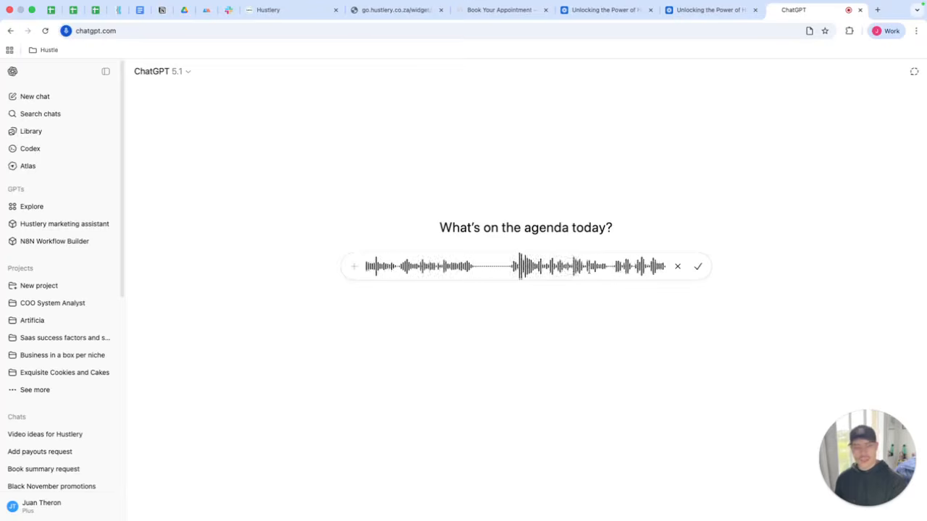
left_click(697, 266)
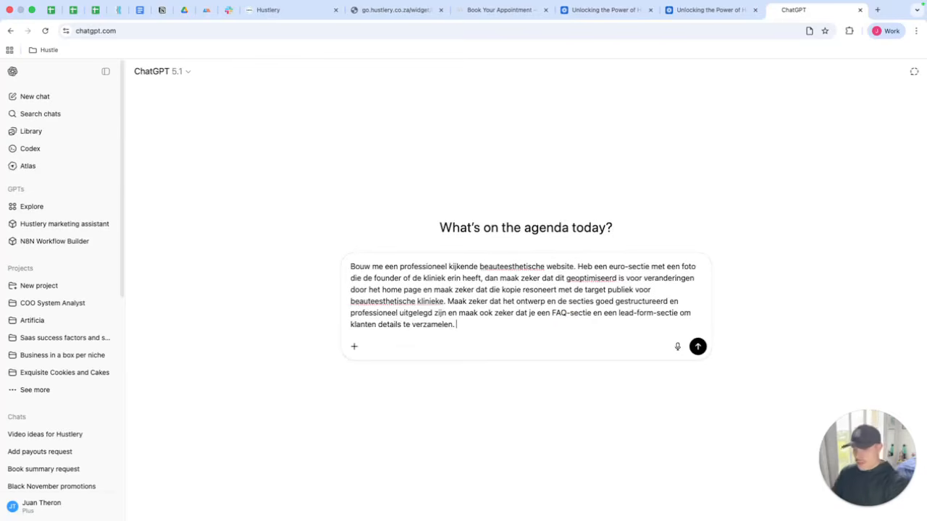
type("en")
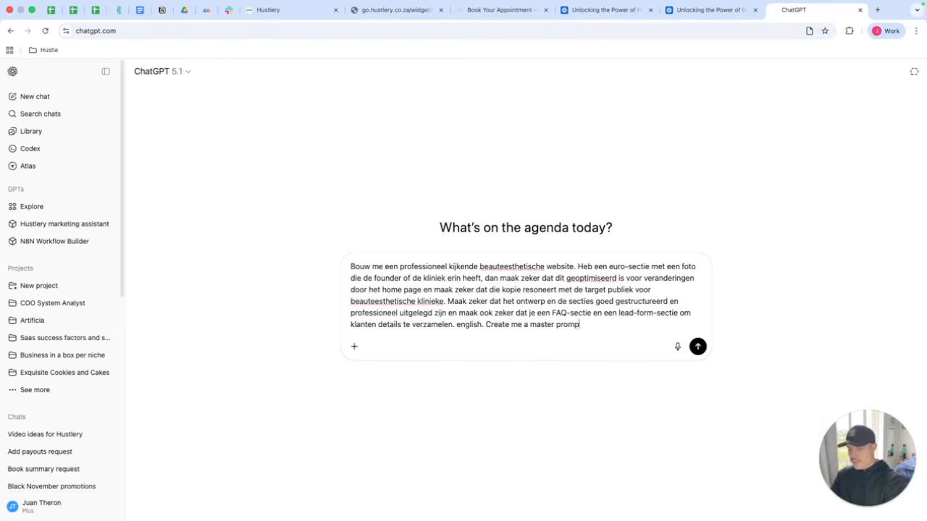
key("Return")
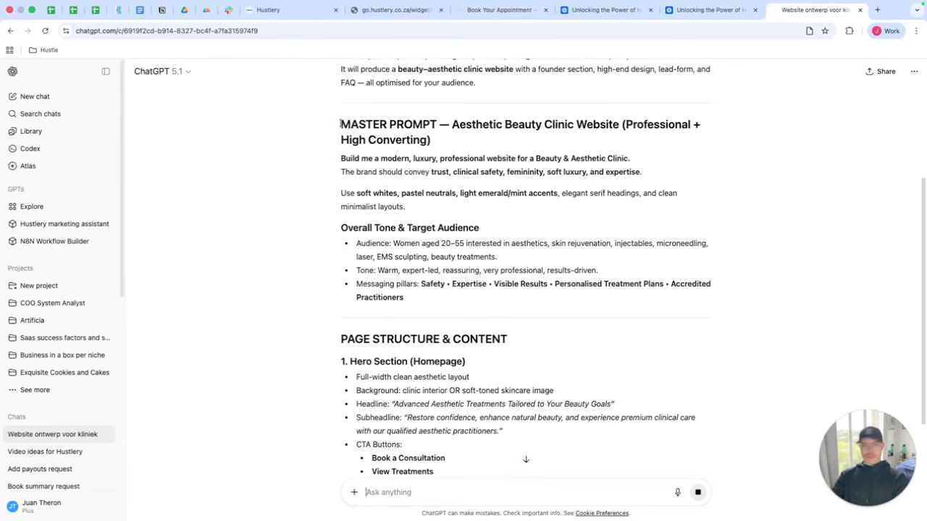
Select the generated master prompt text and switch back to the Hustlery tab.
left_click_drag(341, 124, 528, 263)
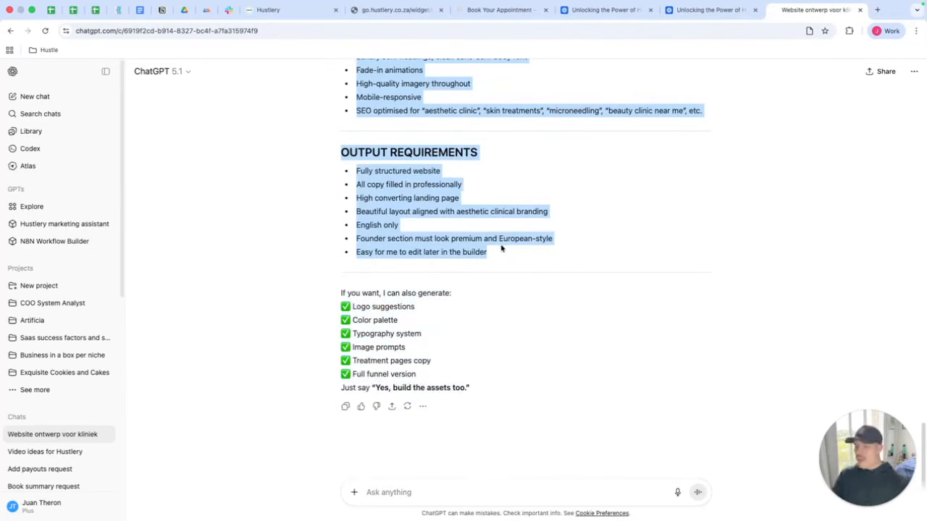
left_click(306, 10)
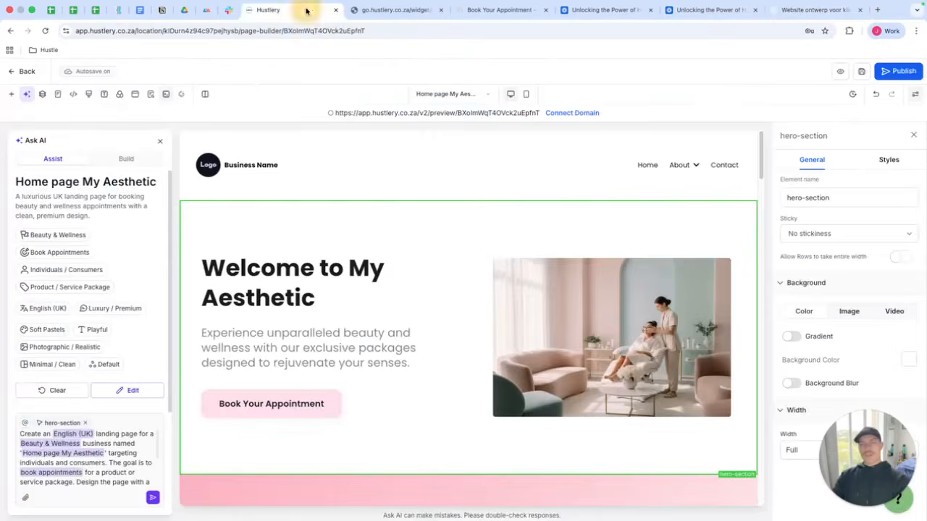
Leave the page editor and open the website's Untitled Page in the builder.
left_click(128, 158)
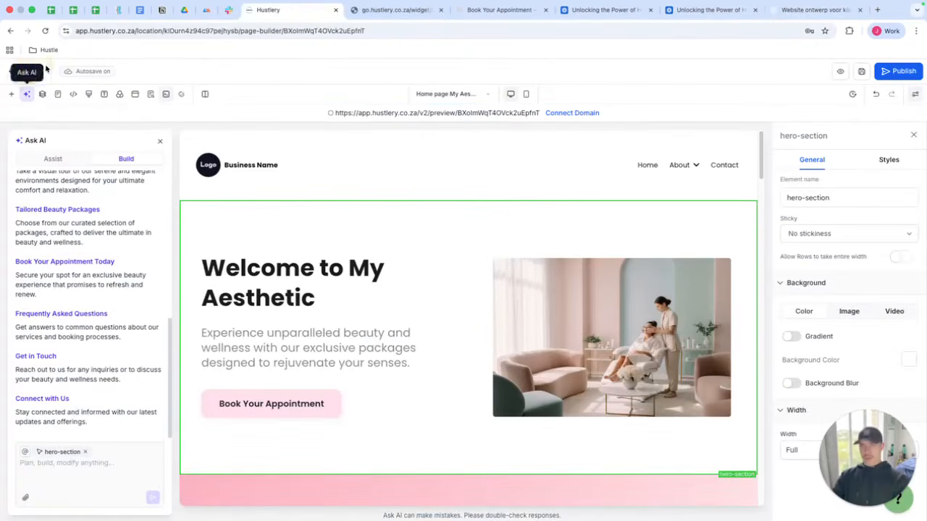
left_click(16, 70)
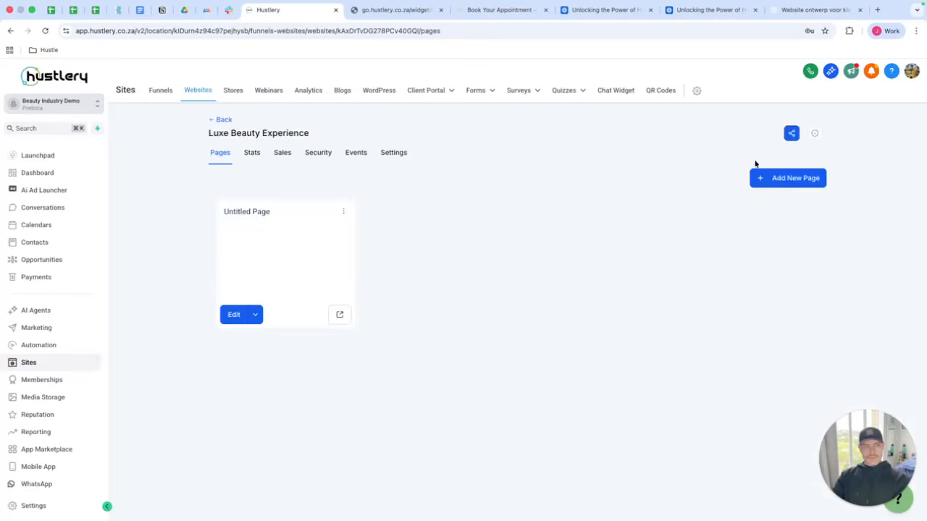
left_click(776, 182)
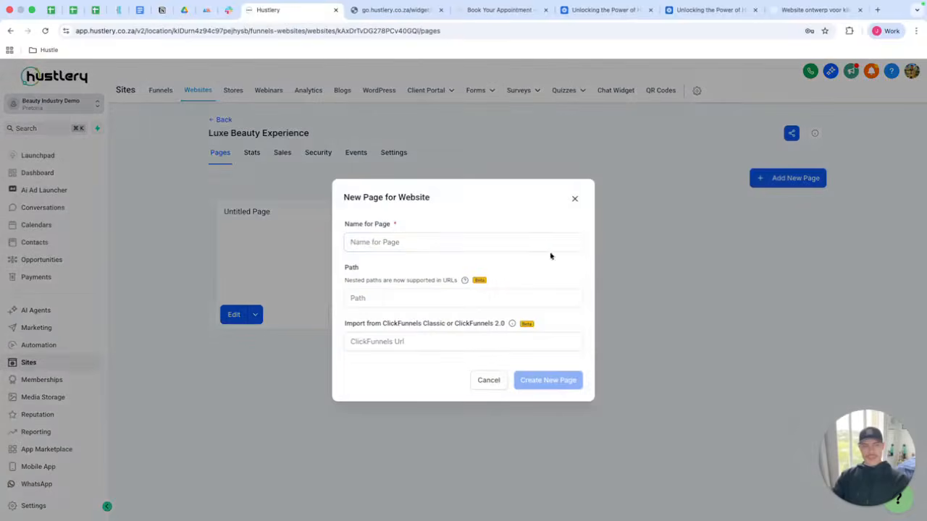
left_click(490, 383)
left_click(223, 121)
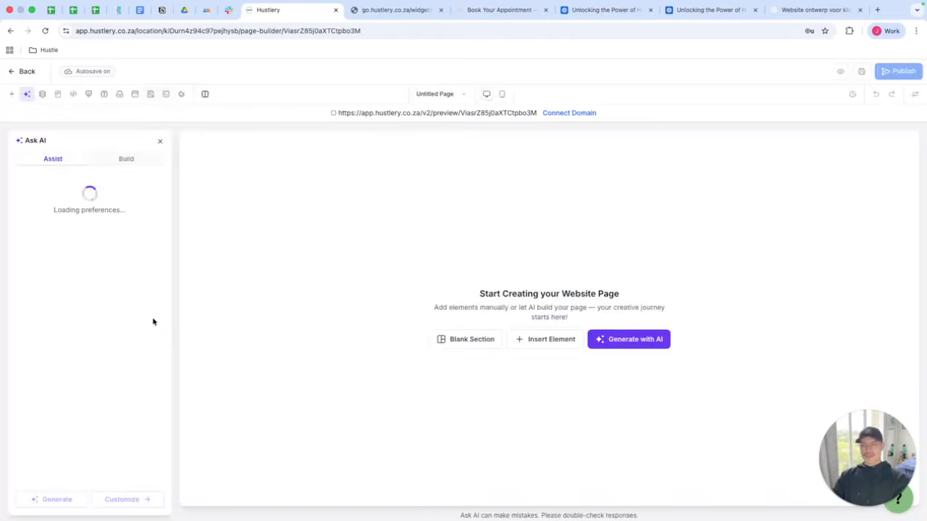
Paste the master prompt into the AI Build chat and send it to generate the page.
left_click(127, 160)
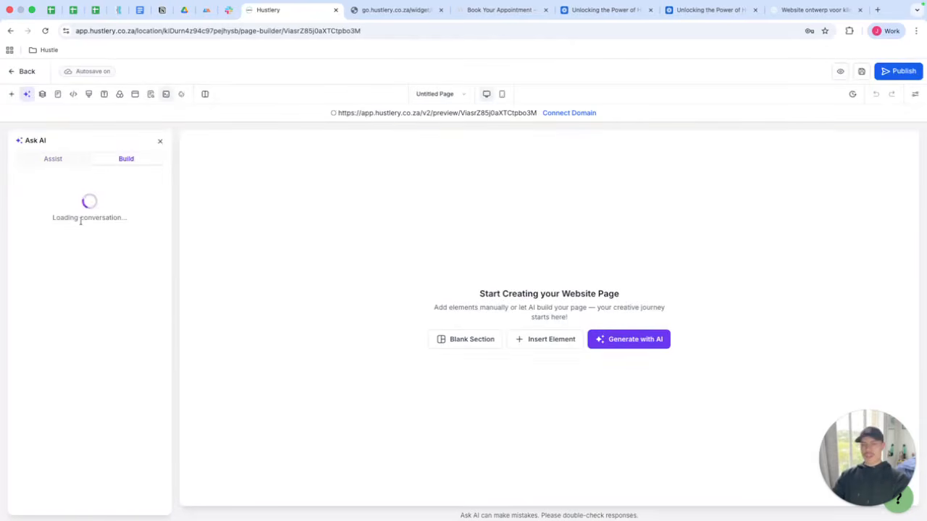
left_click(65, 287)
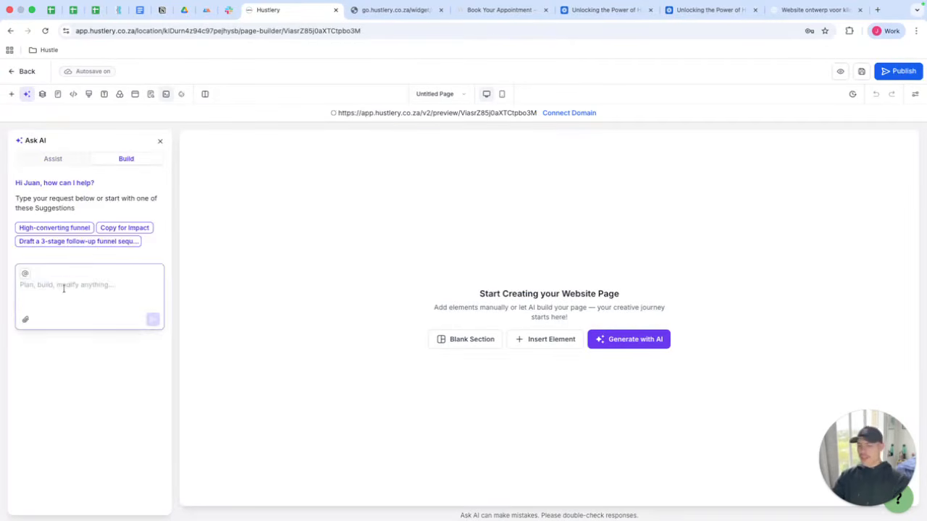
key("super+v")
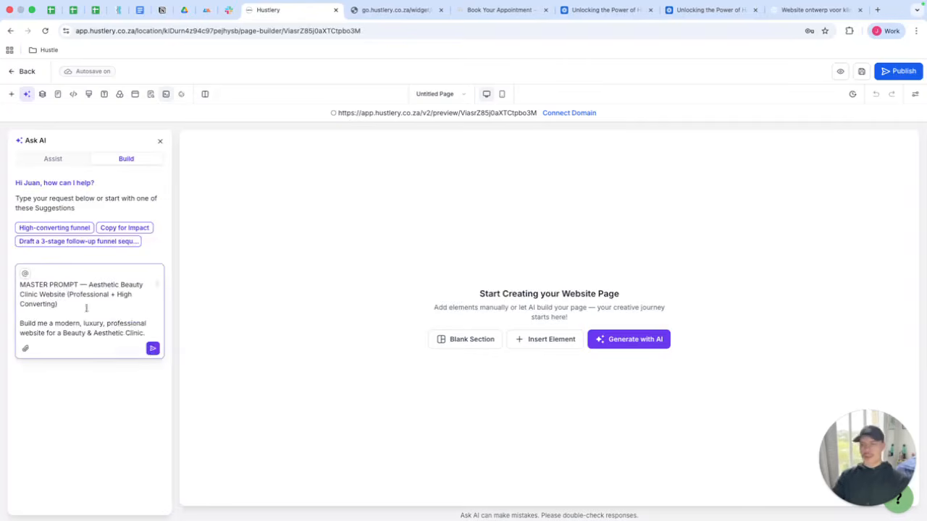
left_click(152, 348)
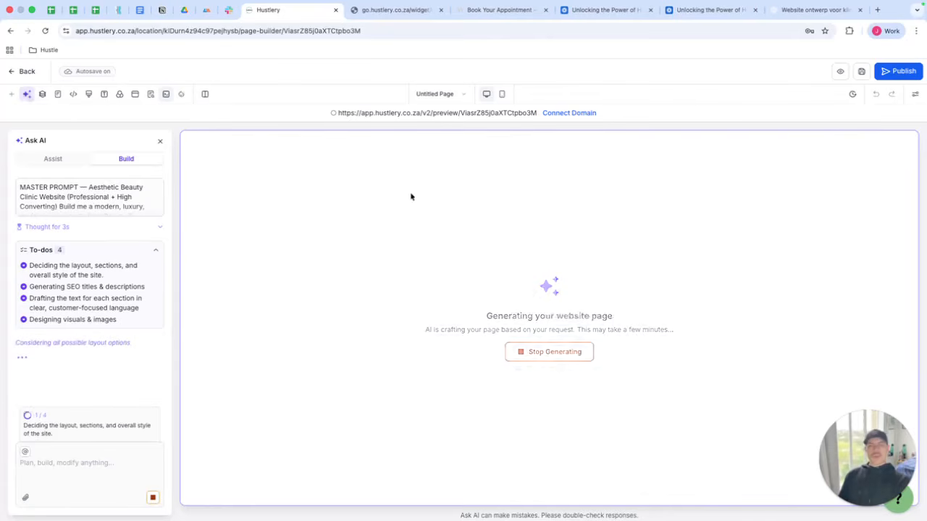
Switch to the SOPH Aesthetic Clinic website tab and browse its home page for reference.
left_click(499, 10)
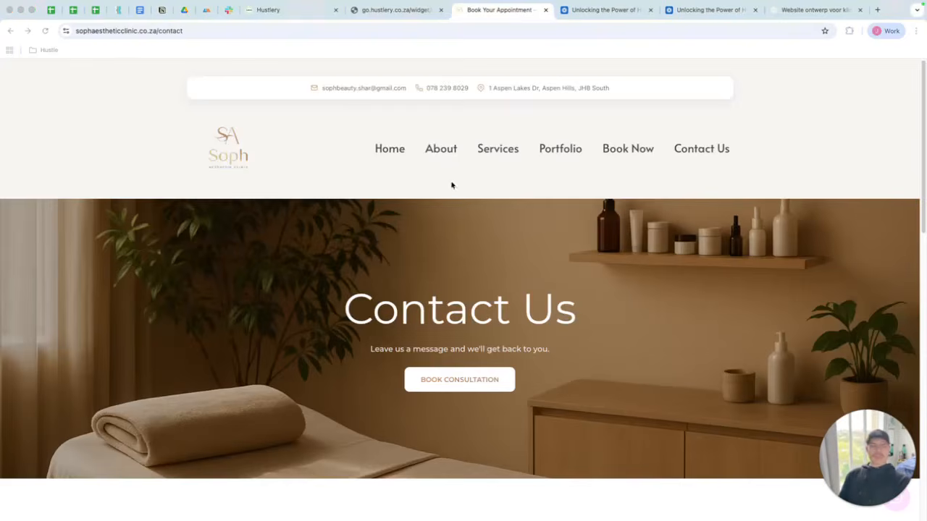
left_click(399, 151)
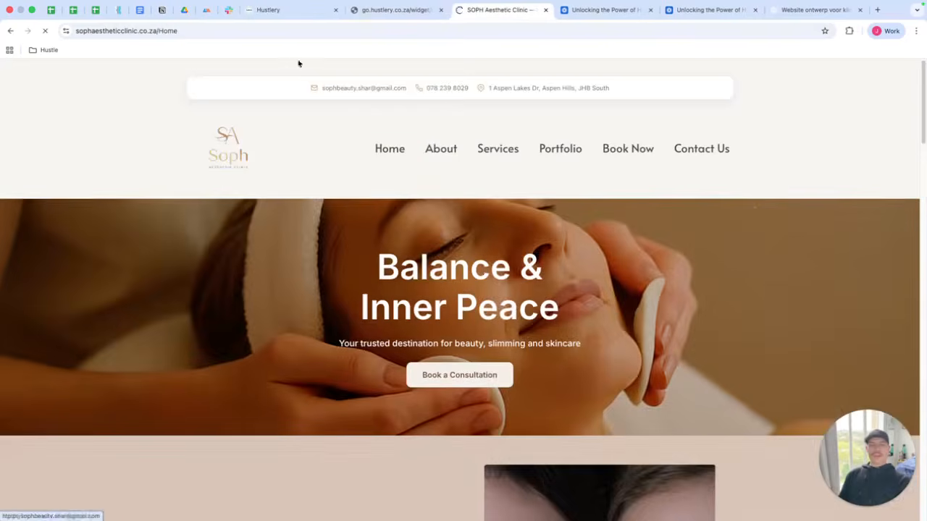
scroll(478, 203, "down", 4)
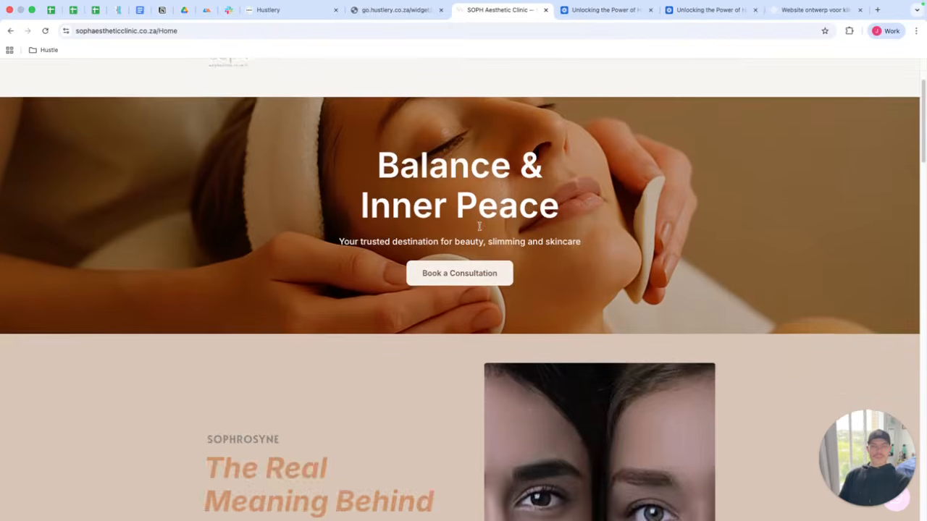
scroll(479, 226, "down", 2)
scroll(275, 116, "up", 6)
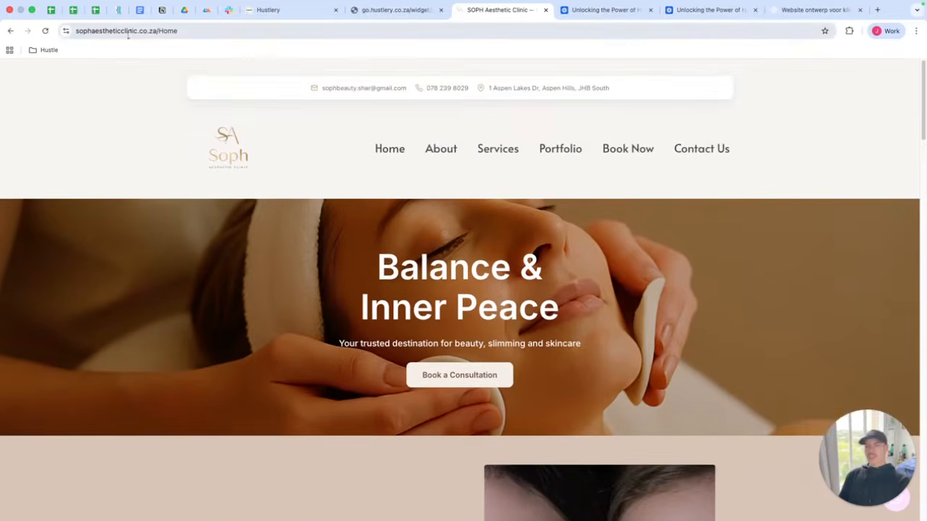
scroll(412, 178, "down", 1)
scroll(412, 178, "down", 3)
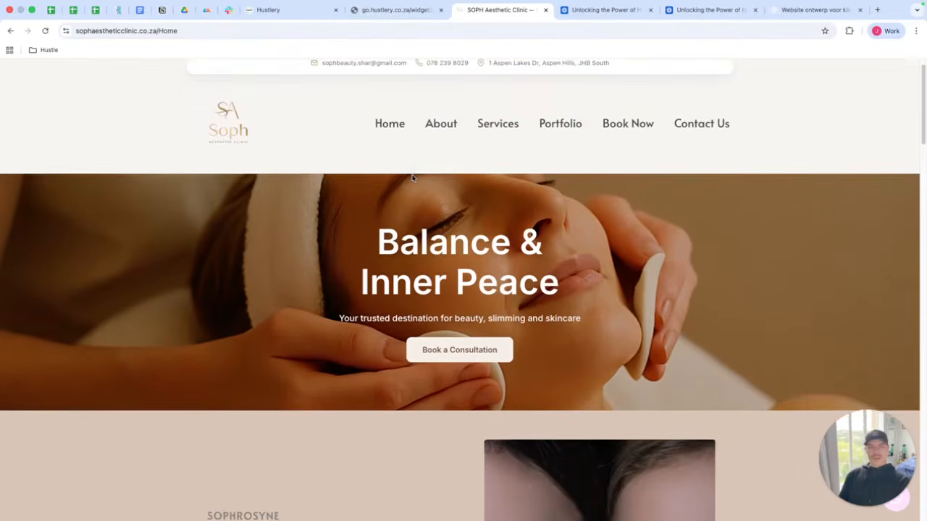
scroll(412, 177, "down", 8)
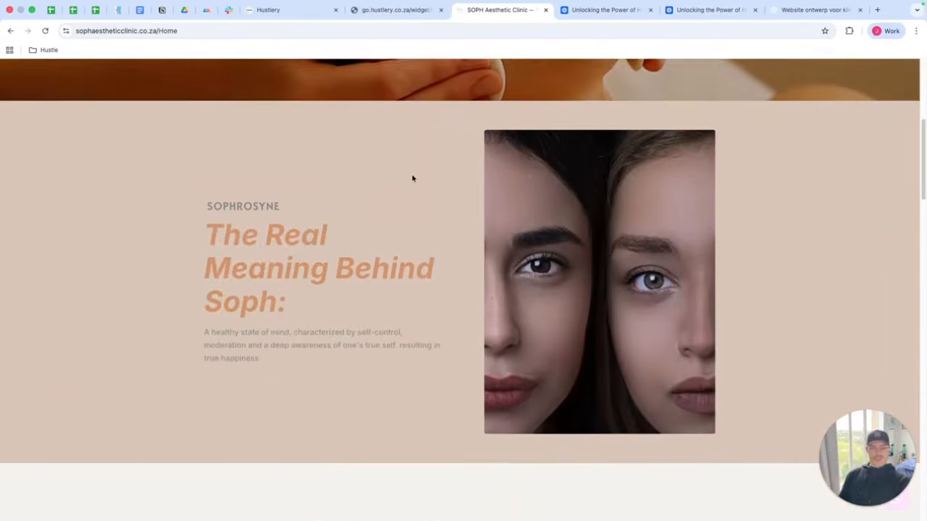
Scroll through the SOPH Aesthetic Clinic home page for reference and open its Book Now page.
scroll(412, 178, "up", 4)
scroll(412, 180, "down", 6)
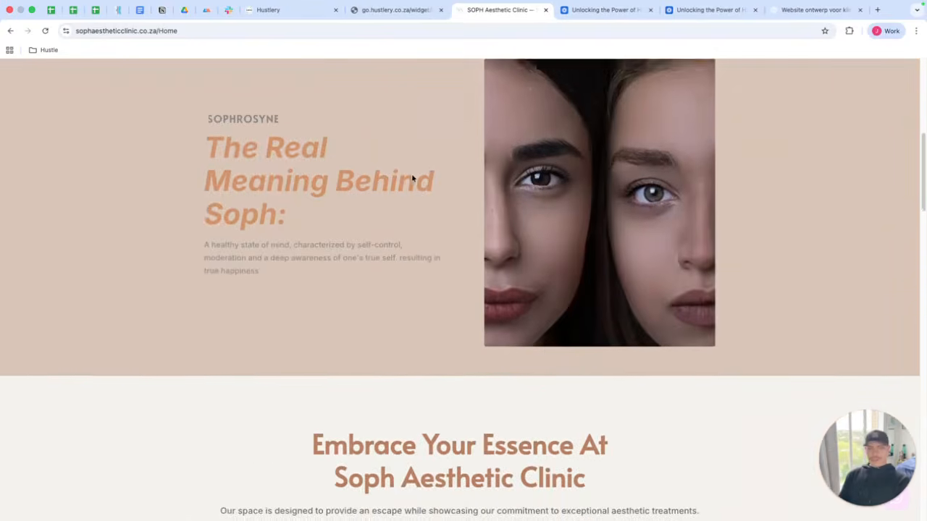
scroll(453, 216, "down", 20)
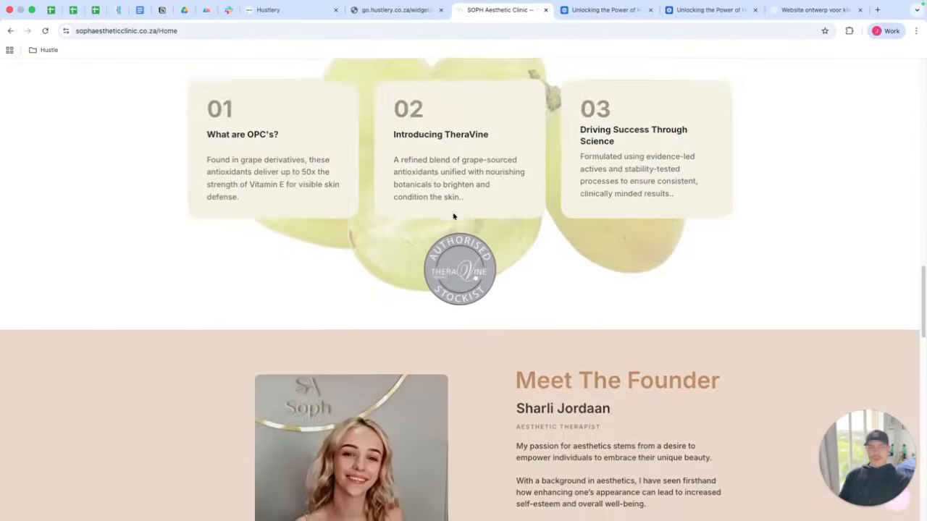
scroll(454, 216, "down", 16)
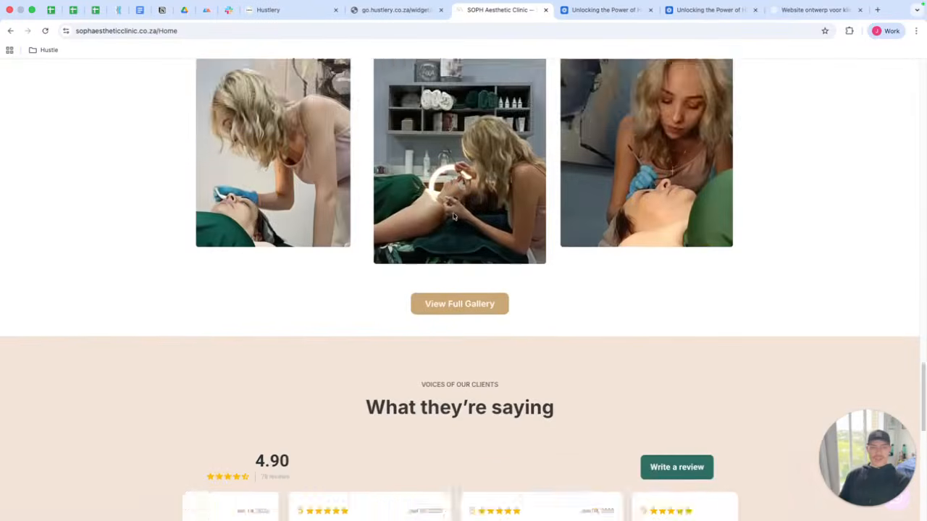
scroll(454, 215, "down", 4)
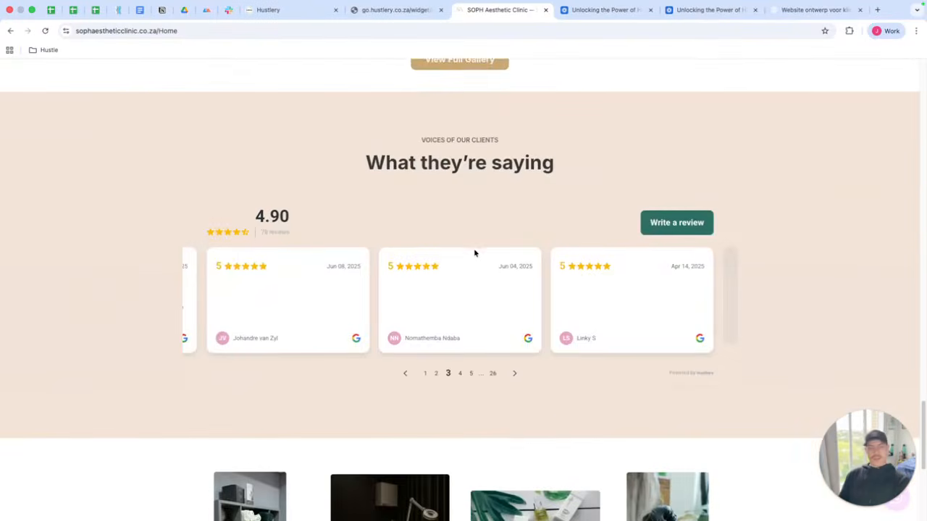
scroll(478, 255, "down", 1)
scroll(483, 257, "down", 7)
scroll(485, 255, "up", 20)
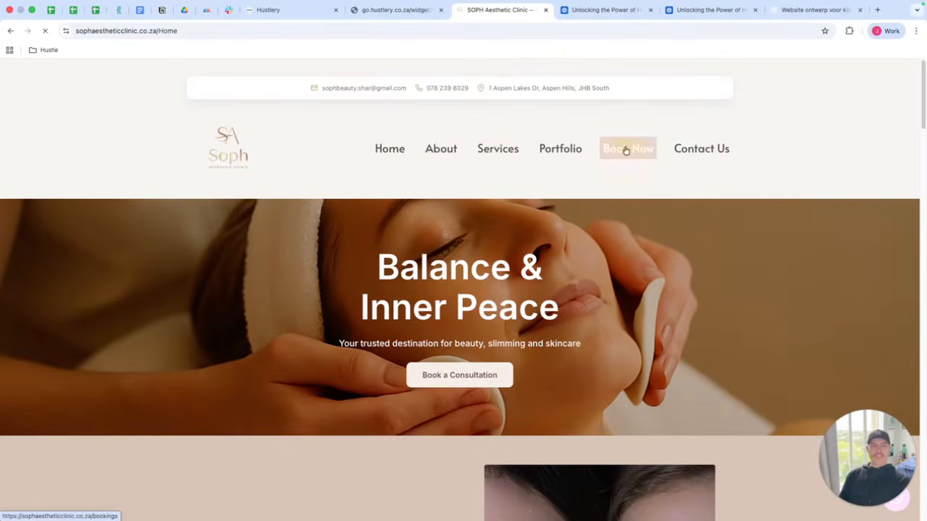
scroll(641, 176, "down", 3)
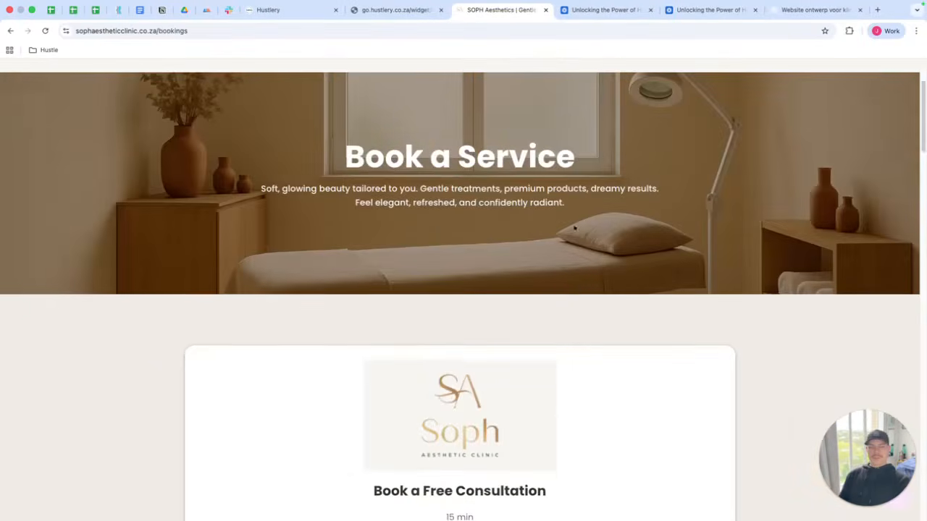
Open the free consultation booking widget, then go back to the bookings page and return to the home page.
left_click(497, 468)
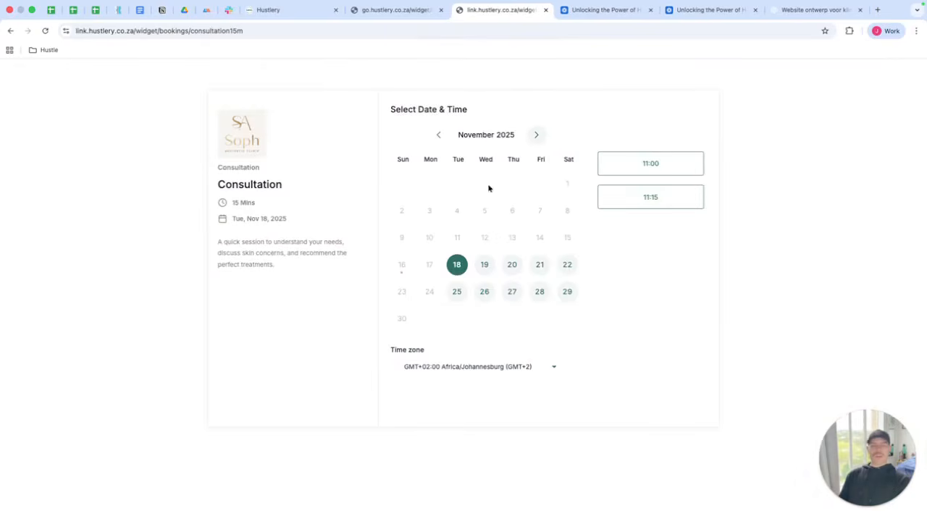
left_click(10, 30)
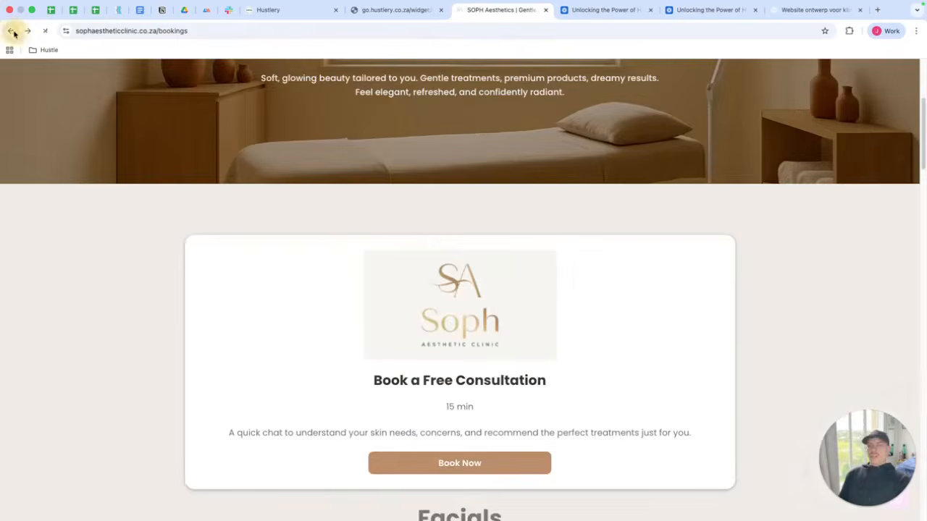
scroll(449, 217, "up", 4)
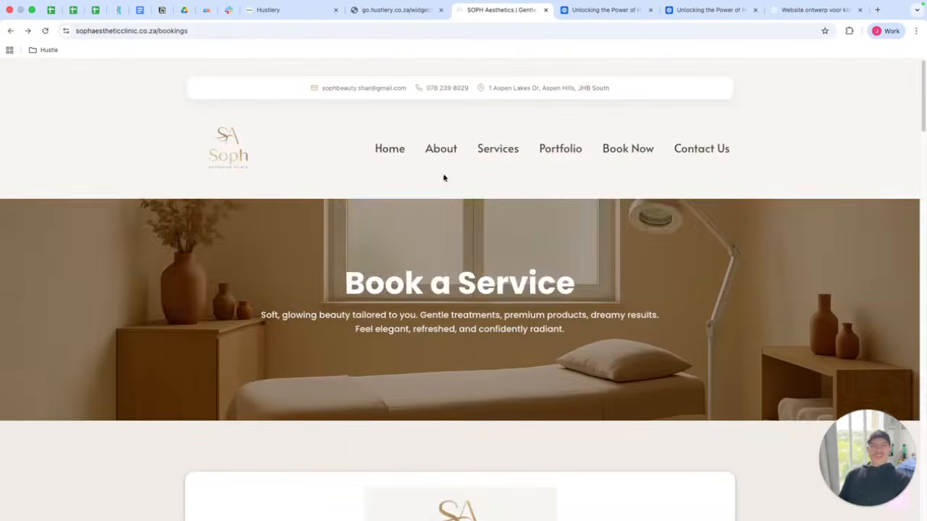
left_click(401, 150)
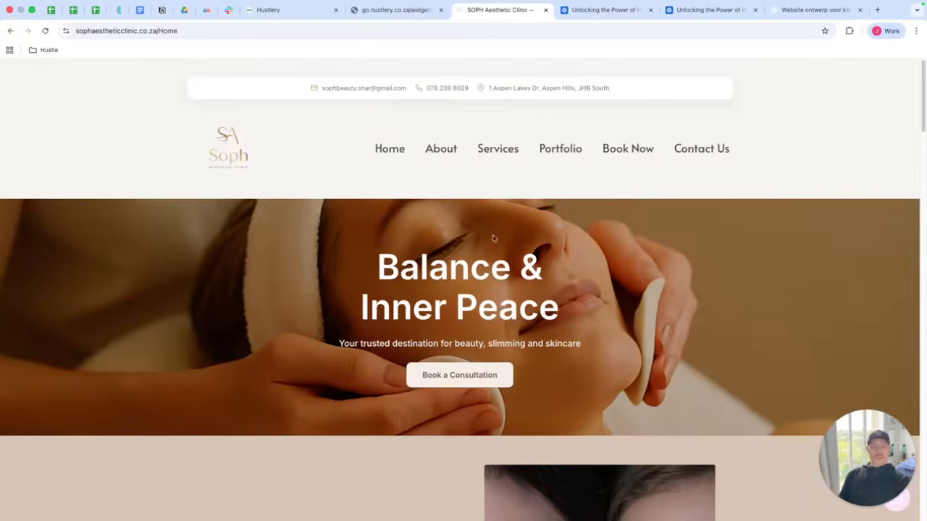
Switch back to the builder tab and scroll through the AI-generated page's sections to review them.
left_click(279, 12)
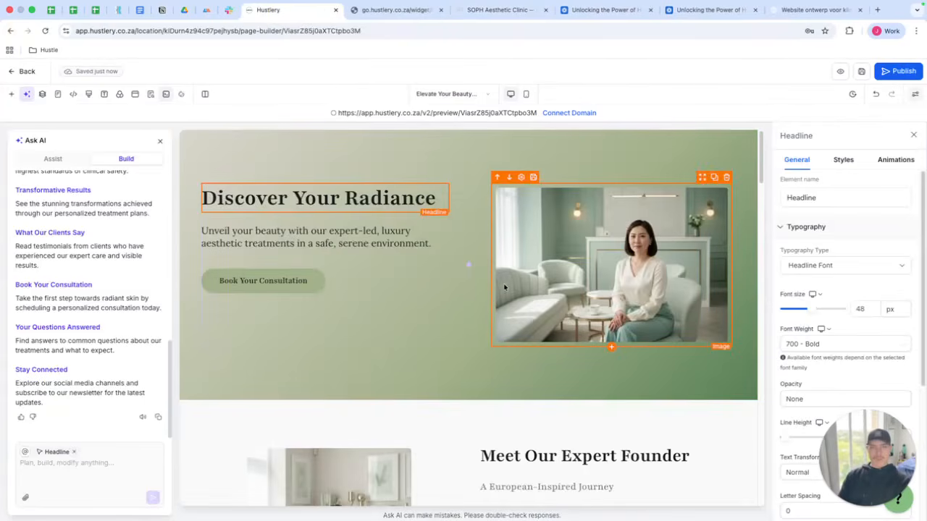
scroll(507, 290, "down", 2)
scroll(509, 300, "down", 4)
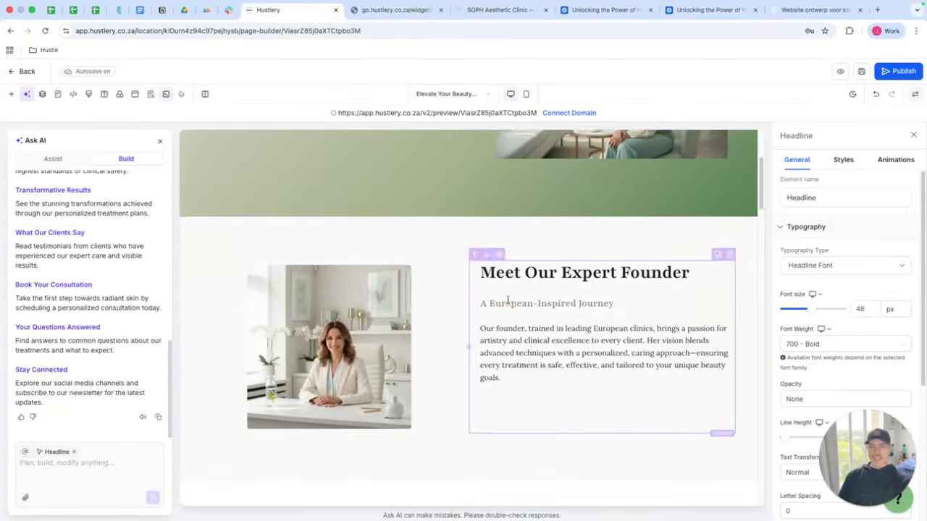
scroll(565, 322, "down", 7)
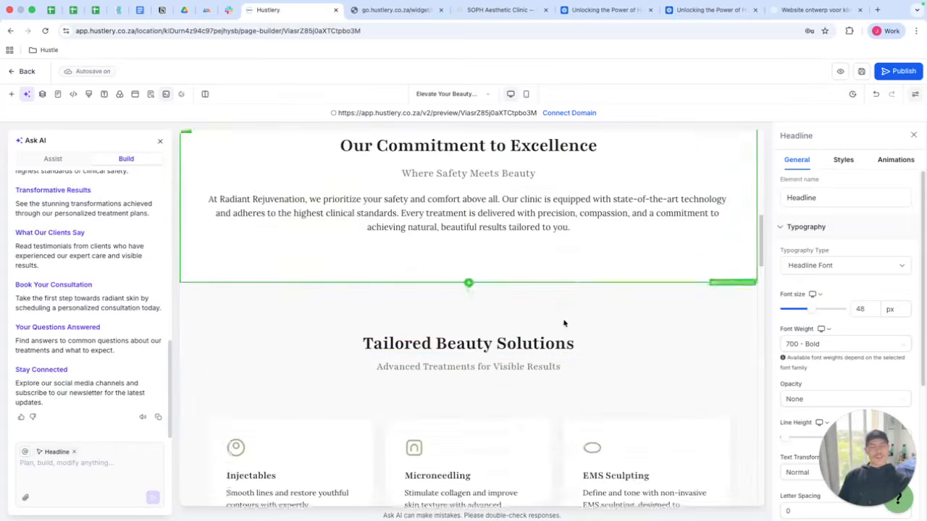
scroll(572, 290, "down", 3)
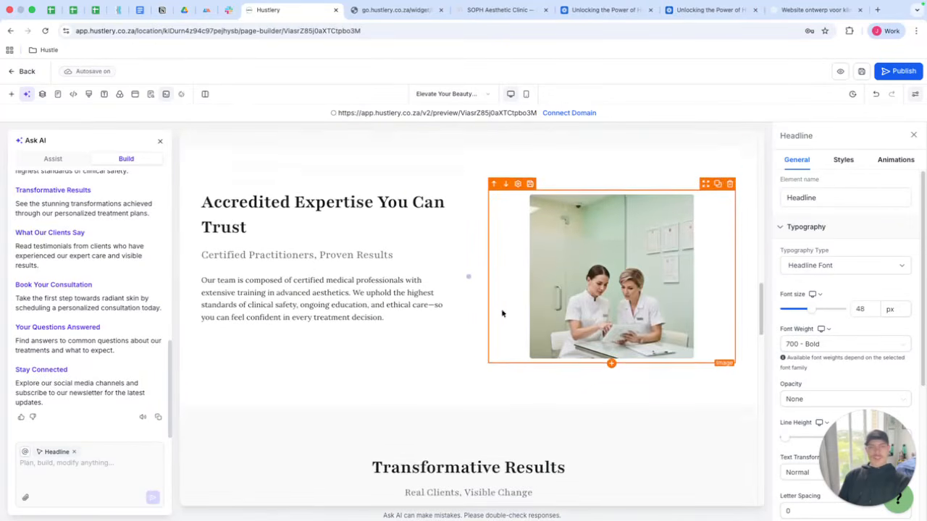
scroll(540, 318, "down", 2)
scroll(538, 337, "down", 5)
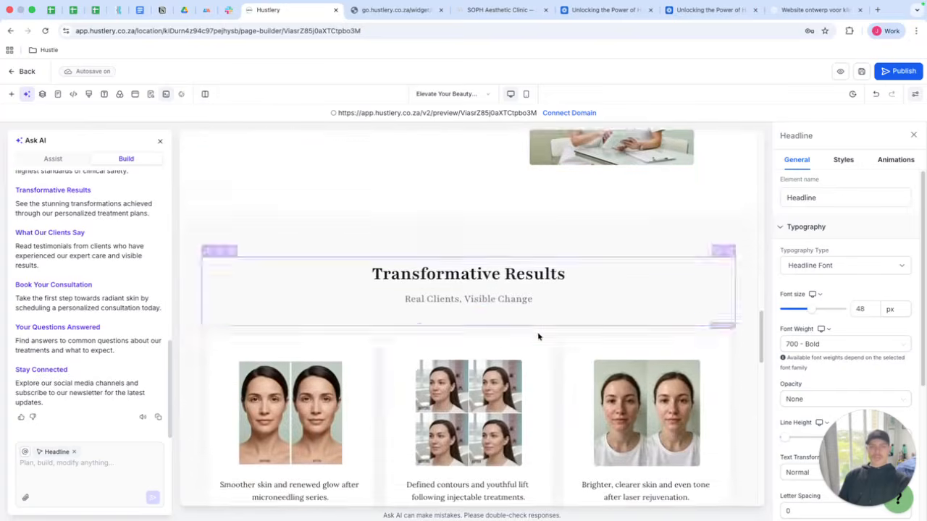
scroll(579, 268, "up", 3)
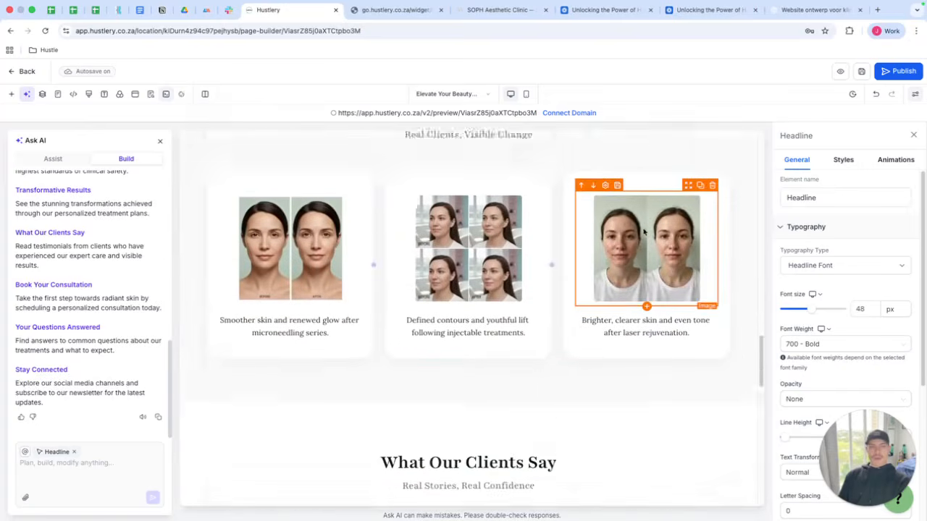
scroll(601, 303, "down", 2)
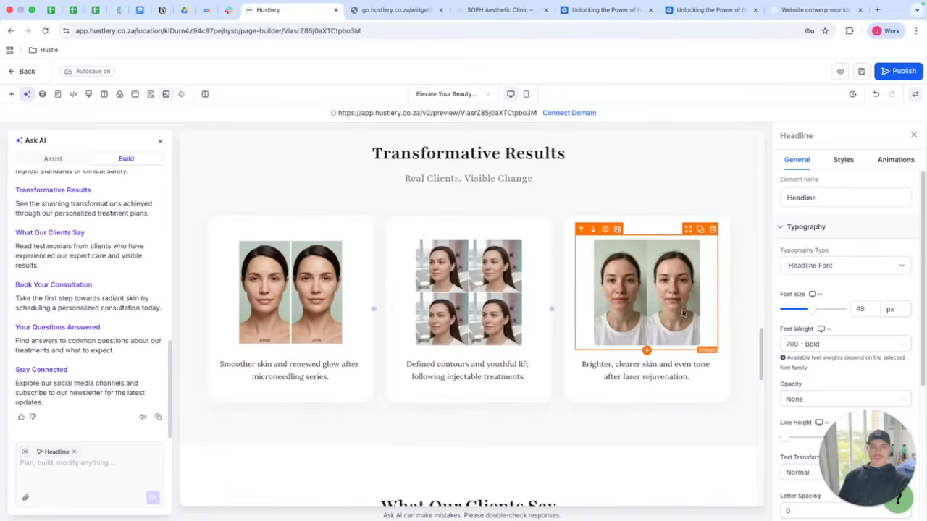
scroll(584, 293, "down", 4)
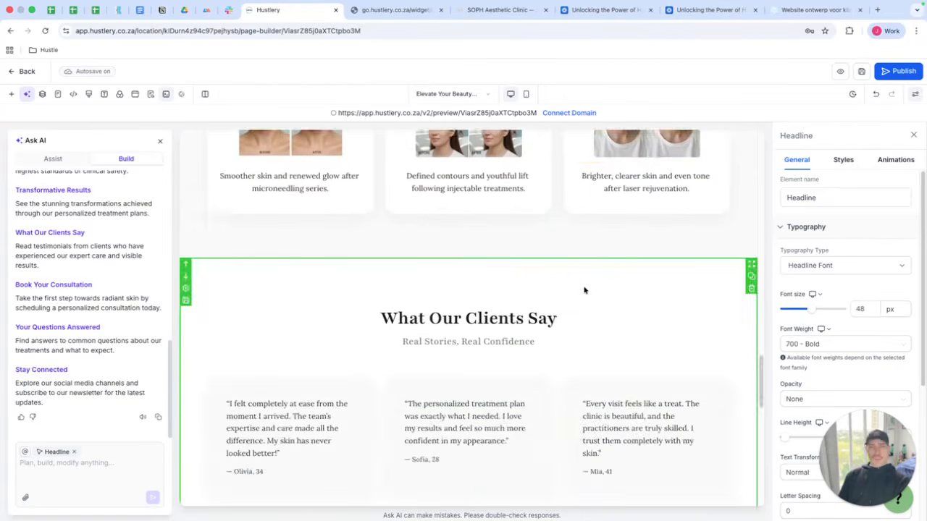
scroll(601, 261, "up", 2)
Select and inspect the images in the Accredited Expertise and Transformative Results sections of the generated page.
left_click(612, 225)
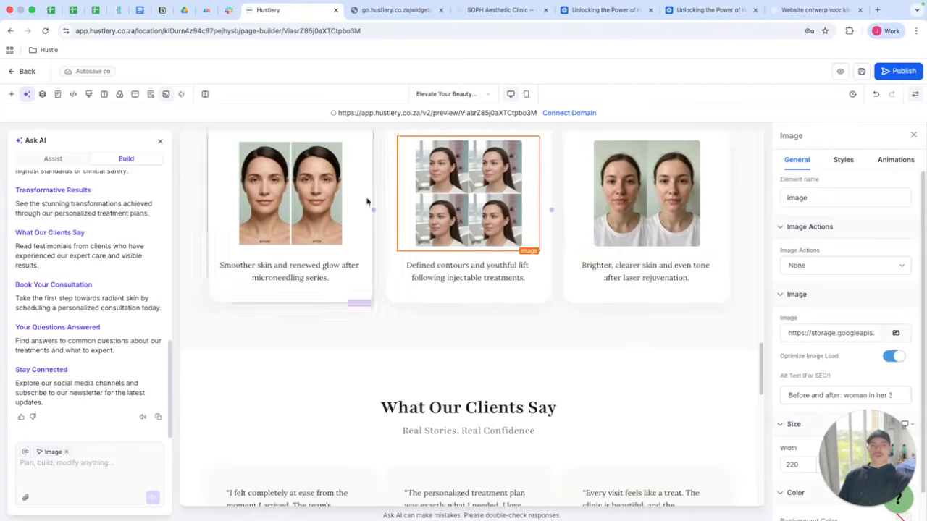
scroll(468, 246, "up", 5)
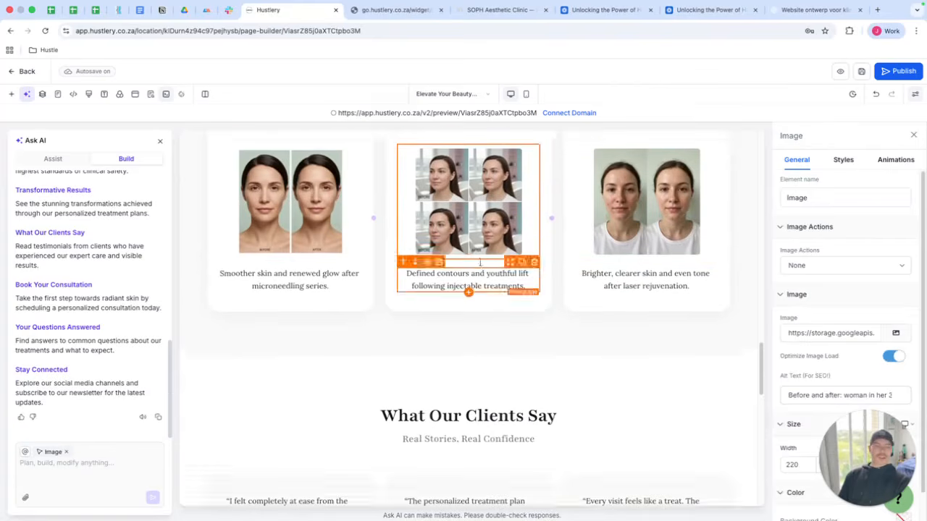
scroll(495, 267, "up", 6)
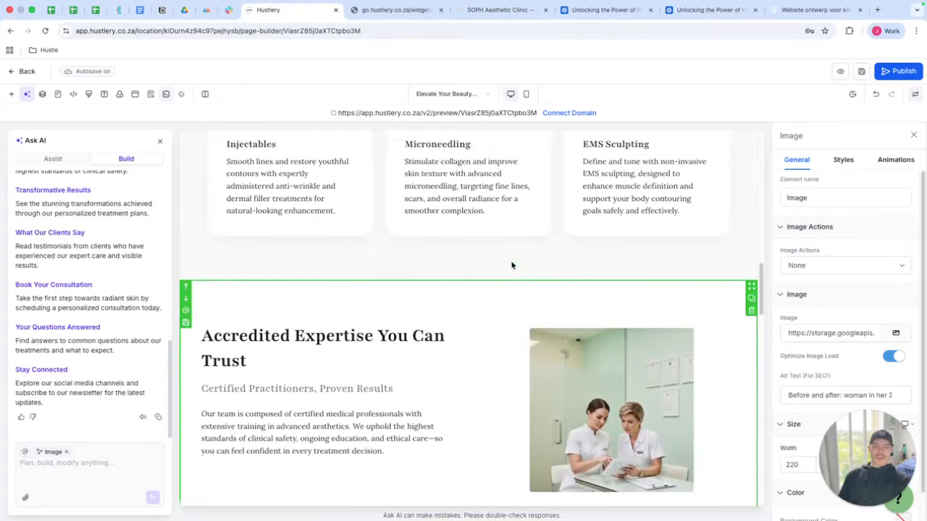
scroll(513, 262, "down", 3)
left_click(612, 282)
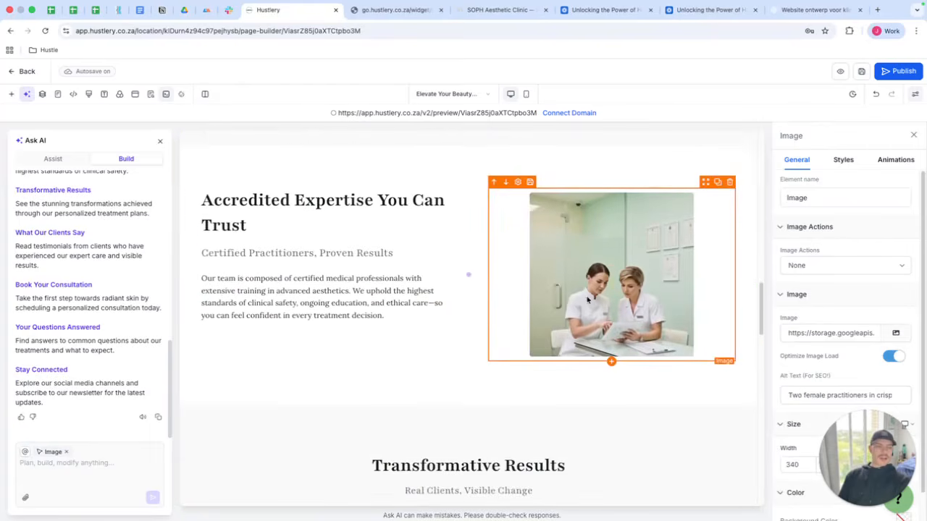
scroll(598, 300, "down", 5)
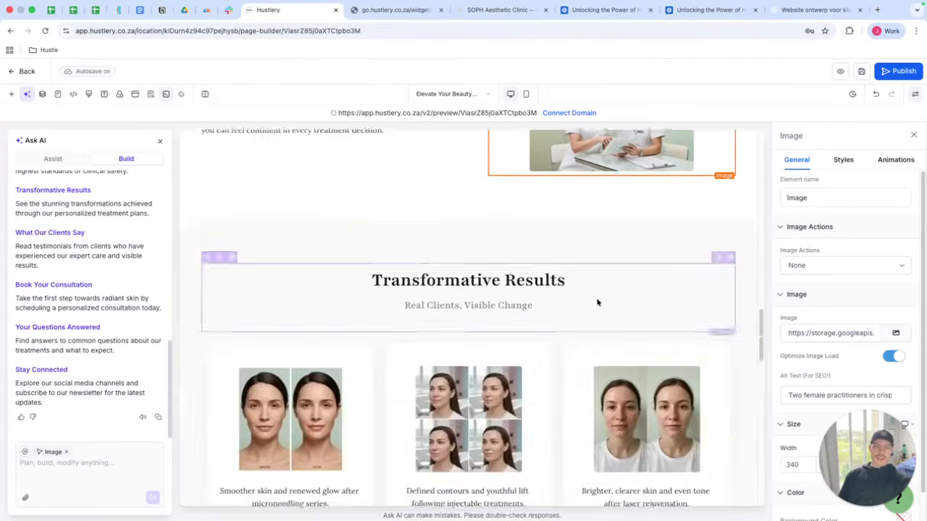
left_click(478, 239)
left_click(325, 235)
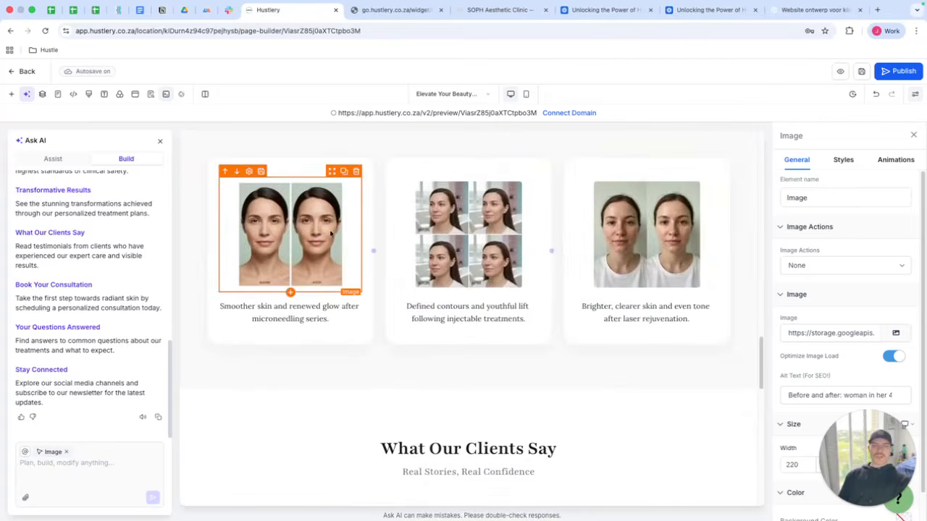
left_click(506, 249)
scroll(498, 259, "down", 1)
scroll(499, 259, "down", 5)
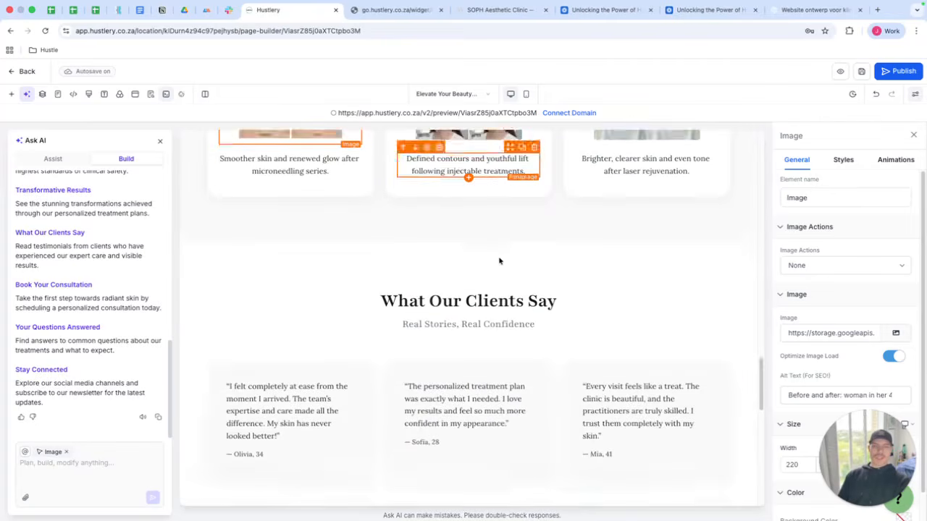
scroll(499, 261, "down", 4)
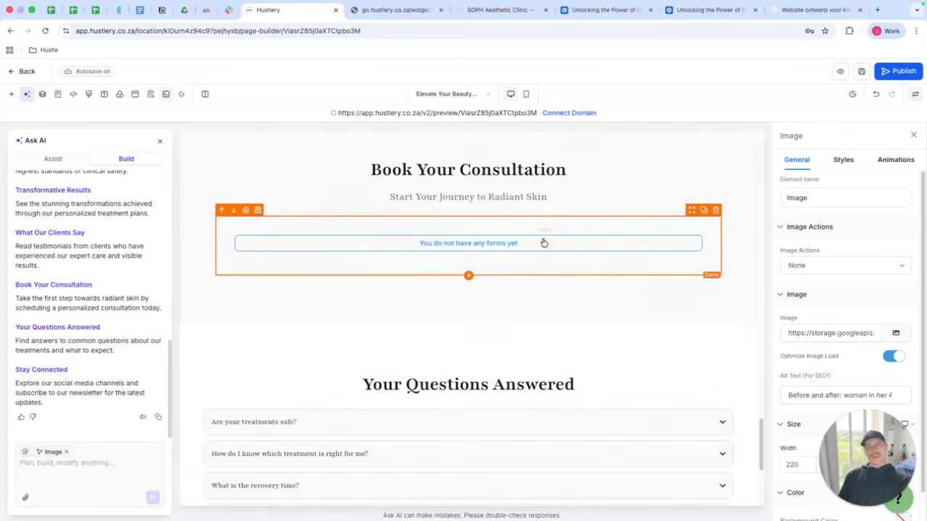
Open the form picker for the Book Your Consultation form element, close it, and inspect the footer paragraph.
double_click(544, 243)
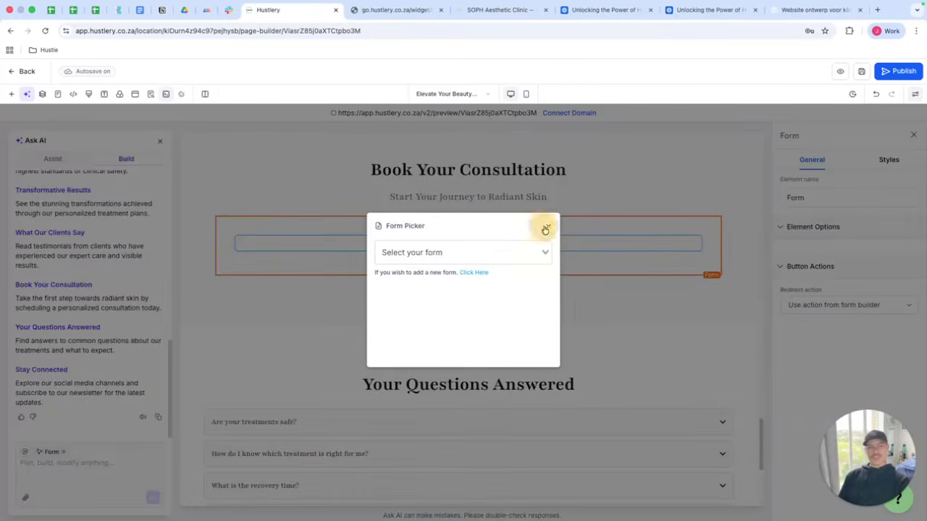
left_click(547, 226)
scroll(515, 262, "down", 3)
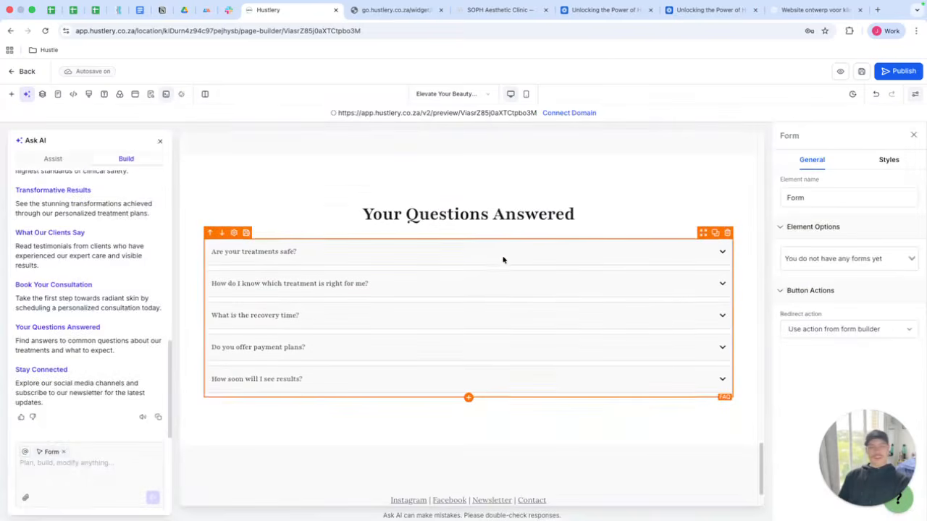
scroll(504, 259, "down", 1)
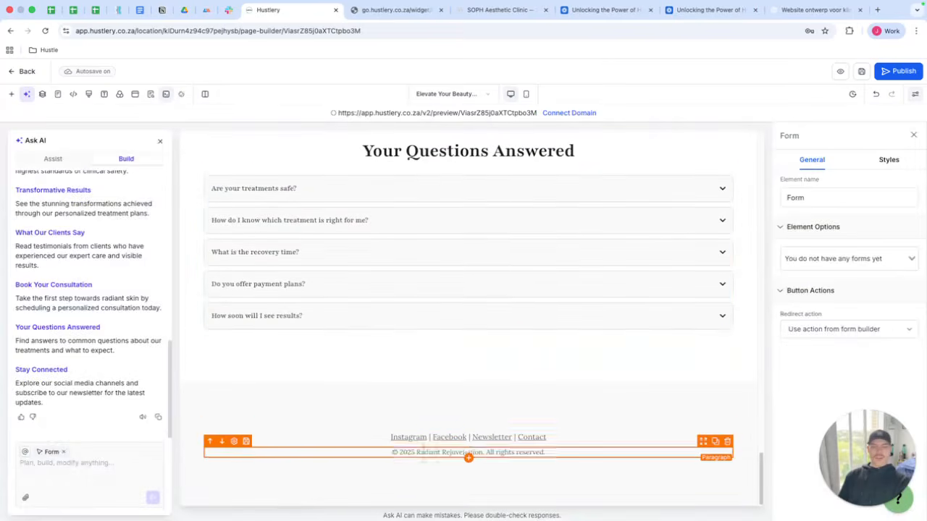
left_click(544, 446)
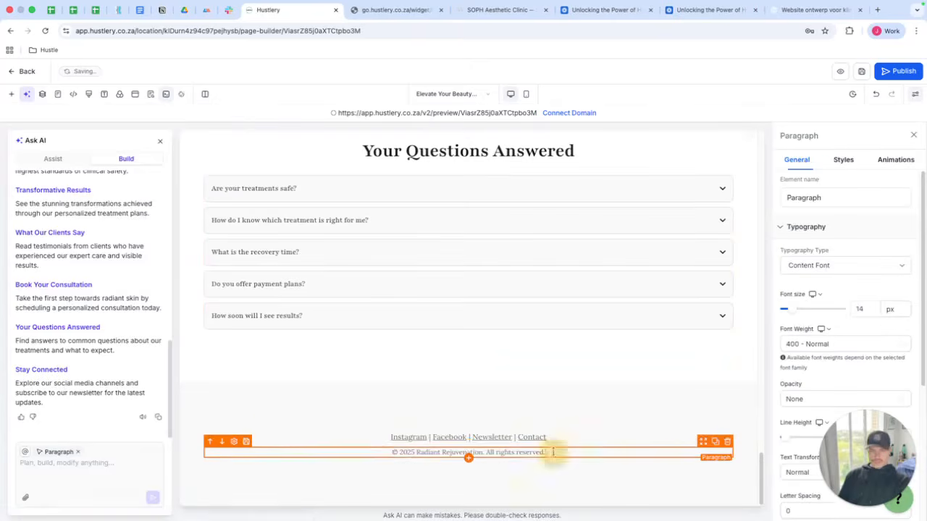
scroll(584, 408, "up", 10)
scroll(600, 396, "up", 15)
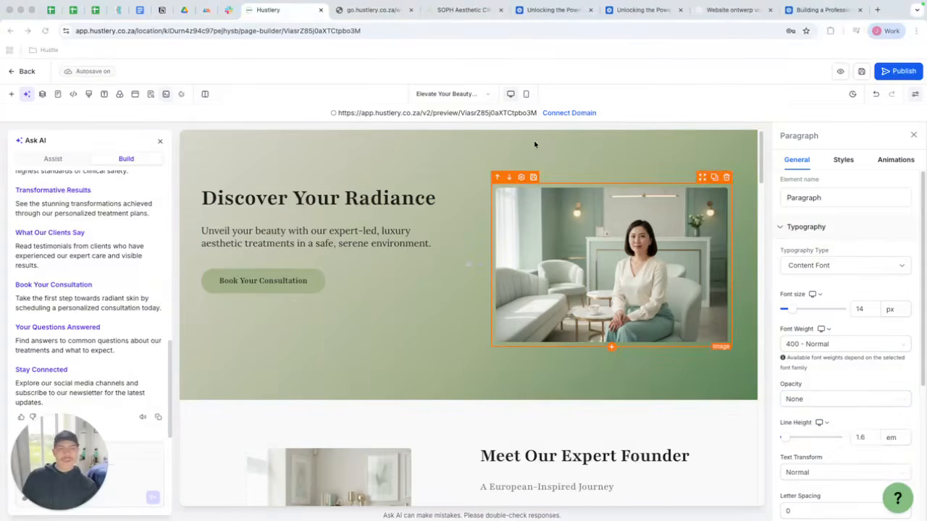
Close the Ask AI and element settings panels and preview the generated page in mobile mode.
left_click(160, 142)
left_click(913, 136)
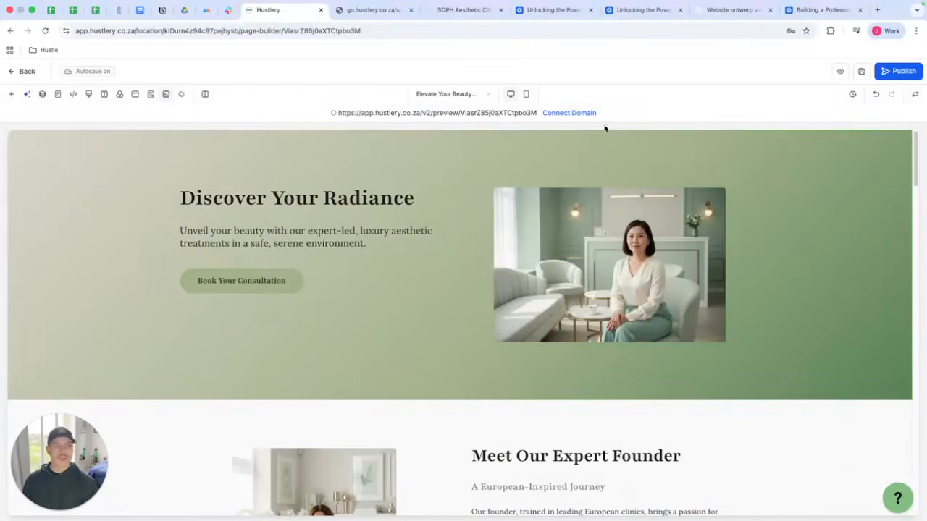
left_click(525, 94)
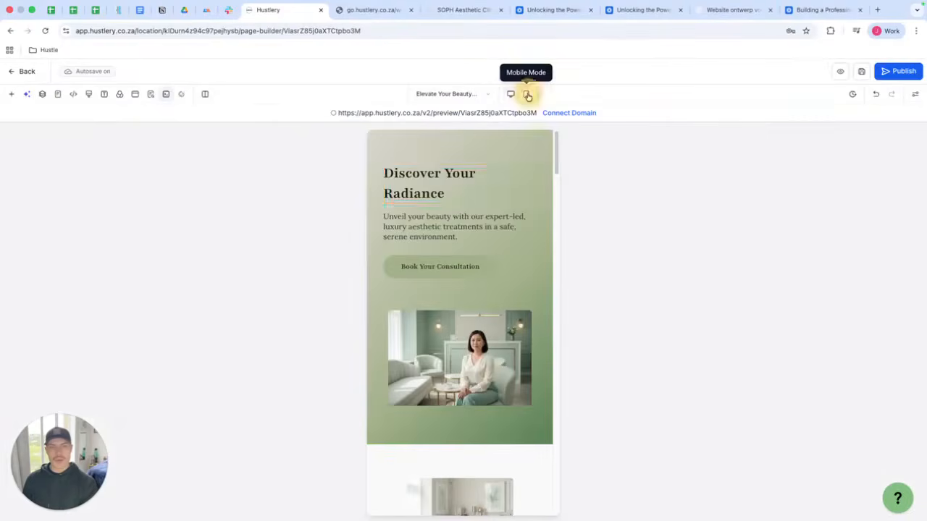
scroll(536, 199, "down", 3)
scroll(536, 199, "down", 5)
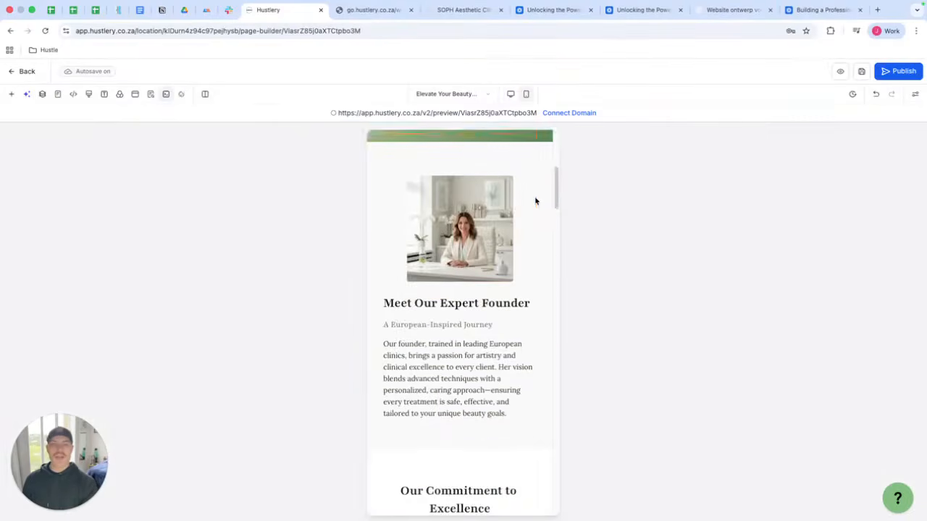
scroll(499, 210, "down", 15)
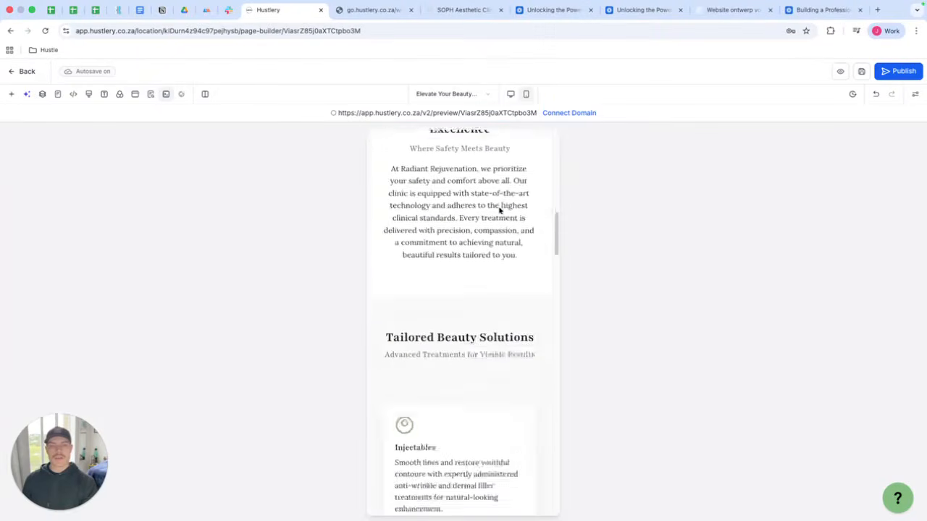
Scroll through the generated page's sections in the mobile preview to review the layout.
scroll(499, 210, "down", 10)
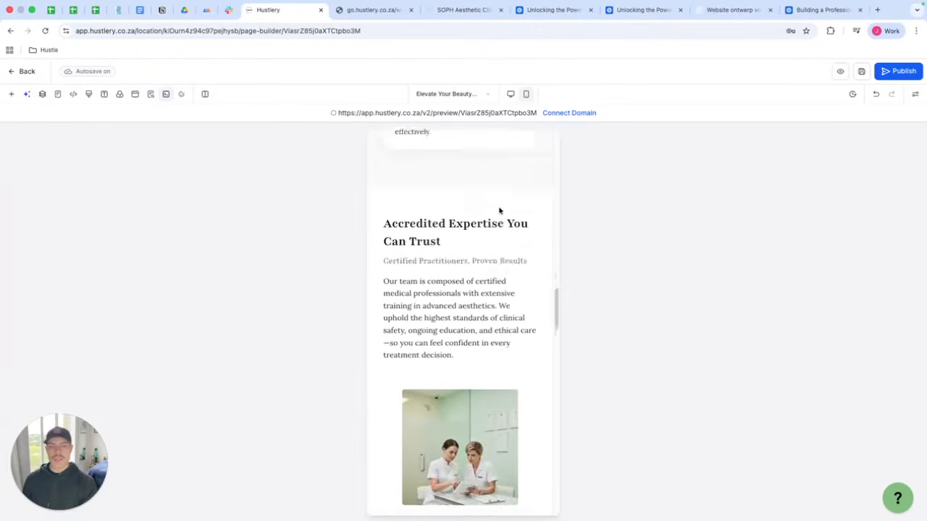
scroll(499, 210, "down", 12)
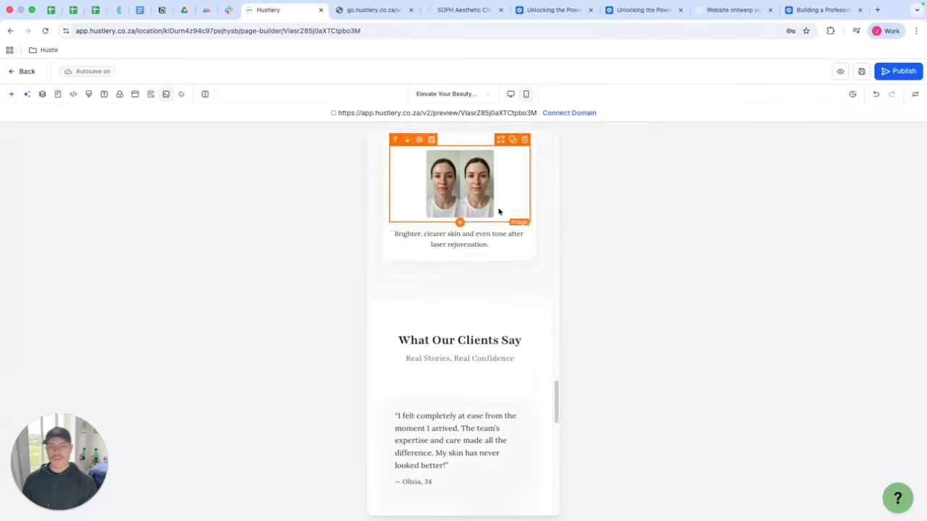
scroll(524, 269, "up", 4)
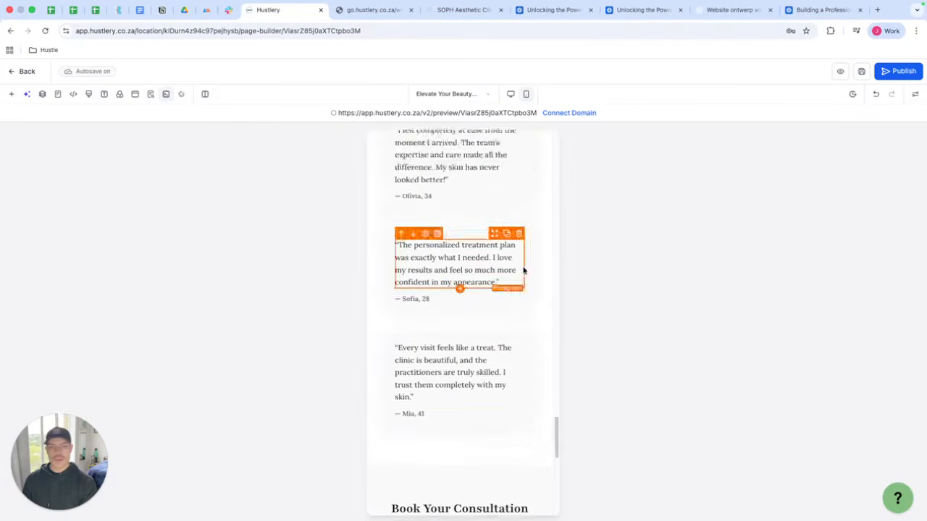
scroll(523, 270, "down", 5)
scroll(523, 271, "down", 5)
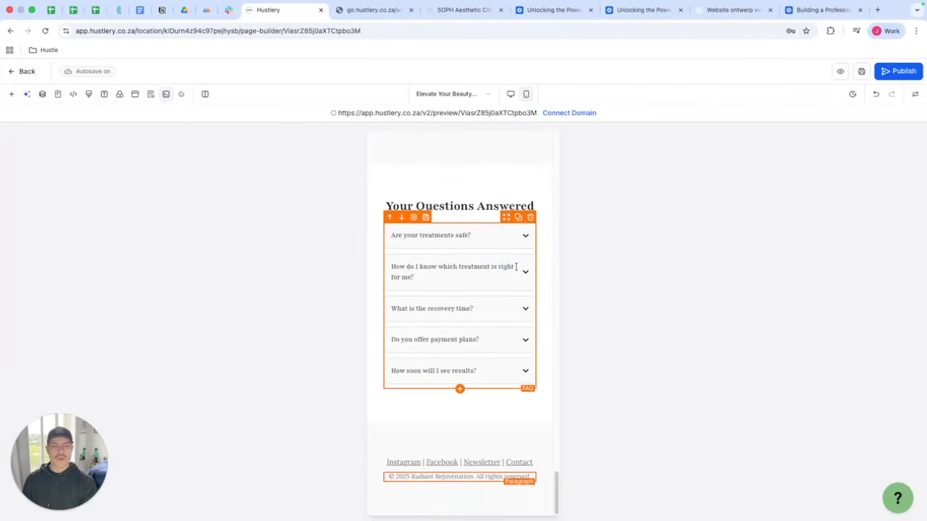
scroll(516, 268, "up", 15)
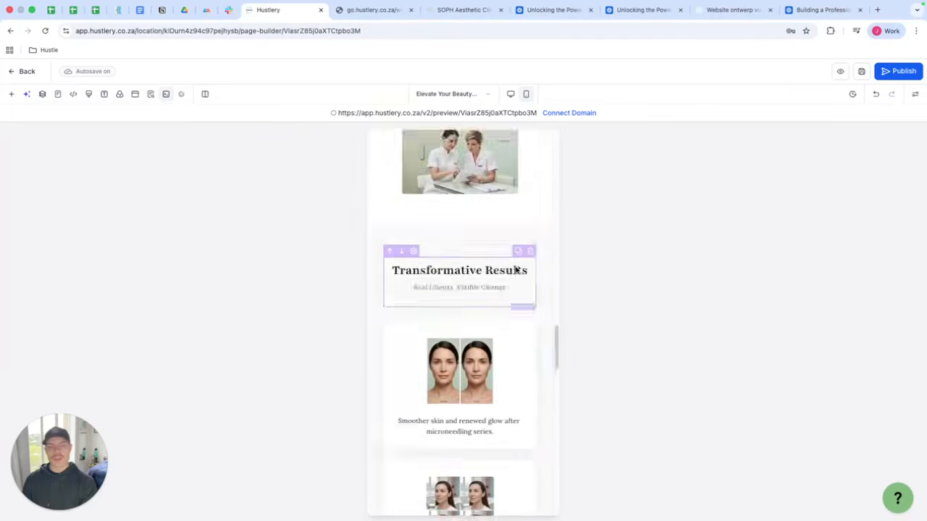
scroll(516, 269, "up", 15)
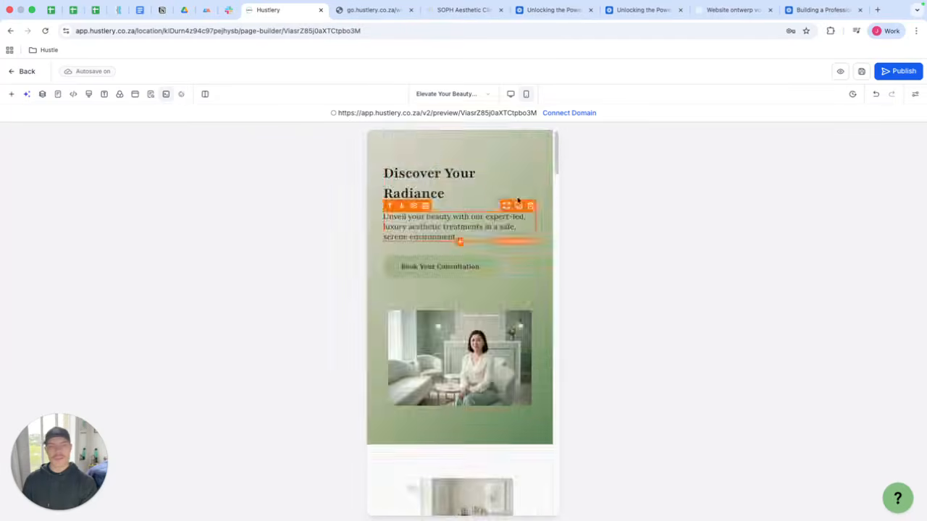
Switch the builder back to desktop mode and exit to the Radiant Rejuvenation website's pages list.
left_click(527, 94)
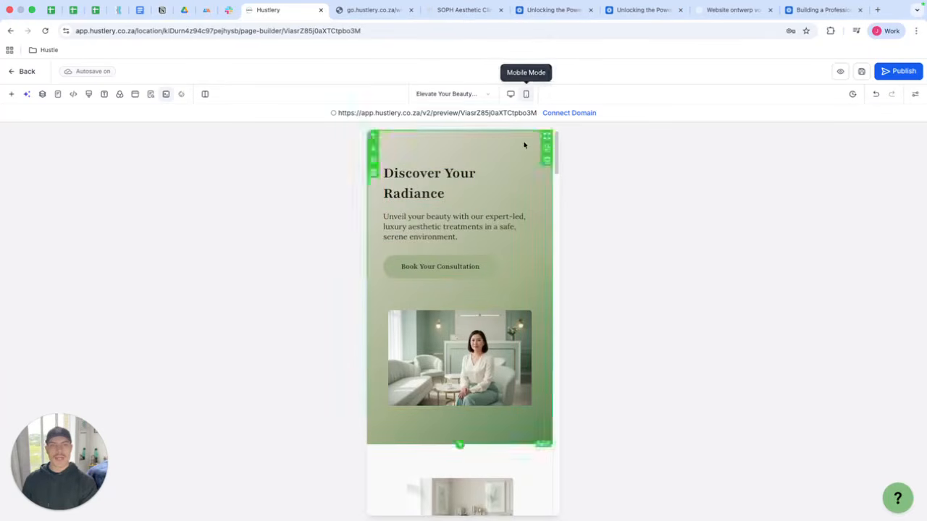
left_click(510, 94)
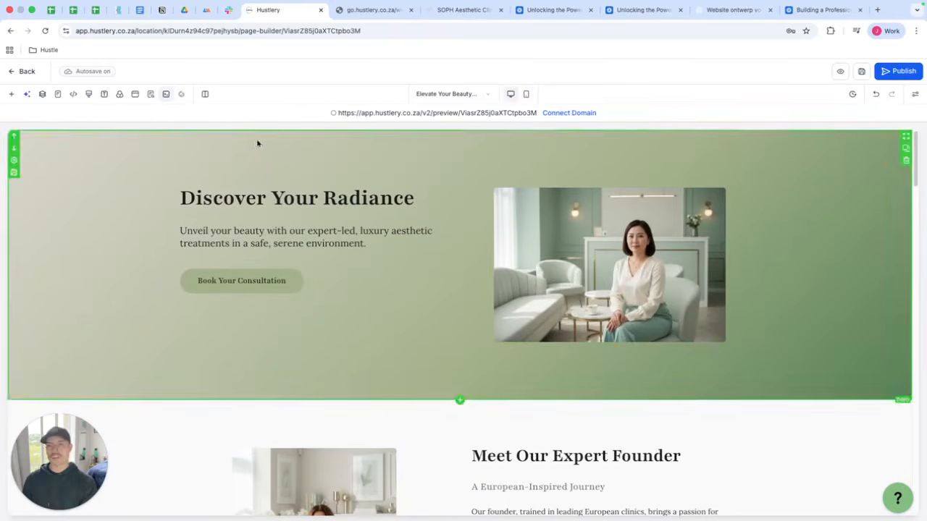
left_click(25, 73)
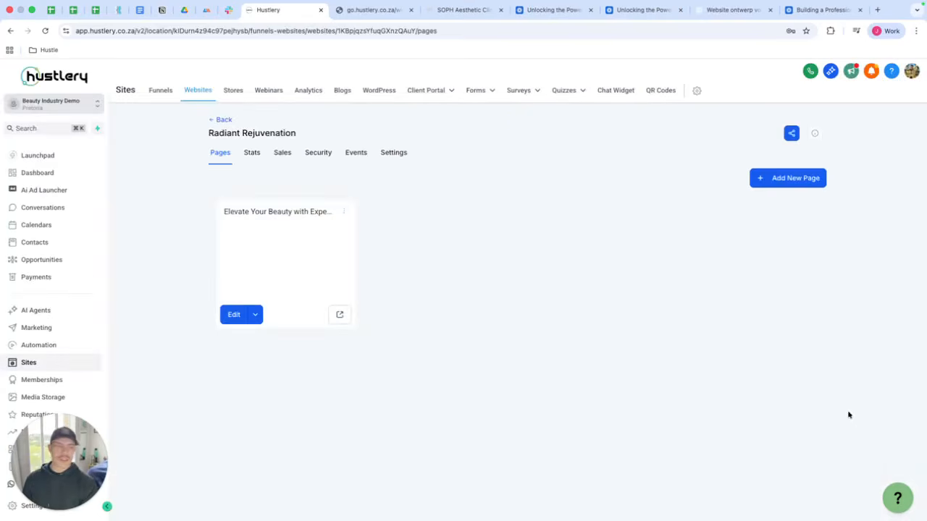
left_click_drag(73, 461, 768, 386)
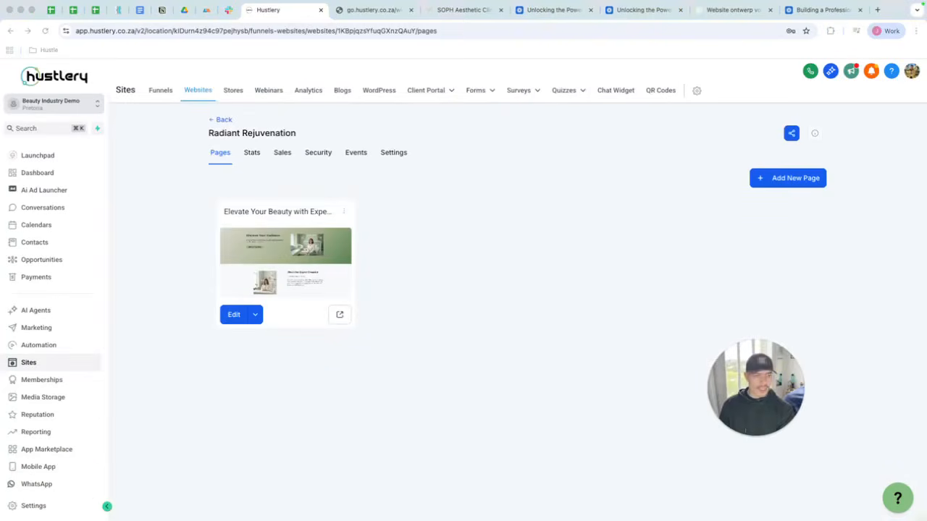
Open the help widget, view the Live Tech Support chat, and return to the help home.
left_click(898, 501)
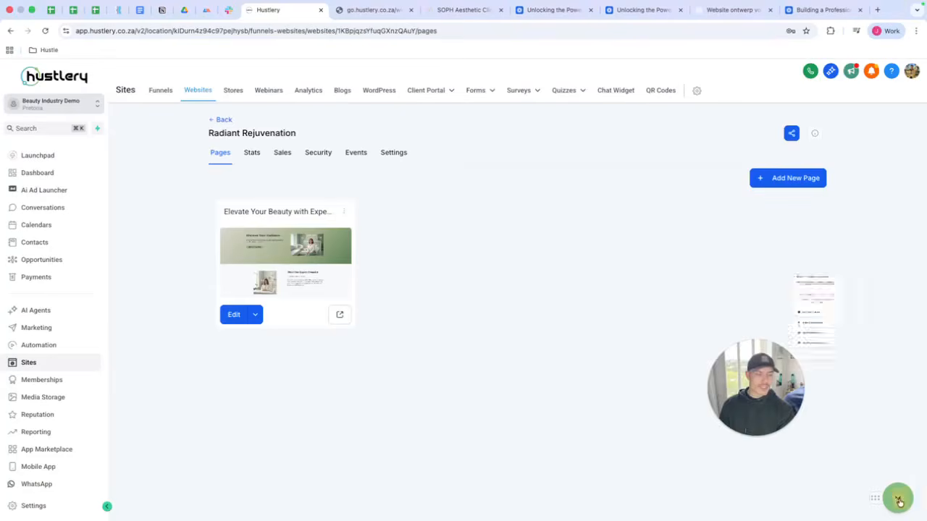
left_click_drag(742, 372, 556, 301)
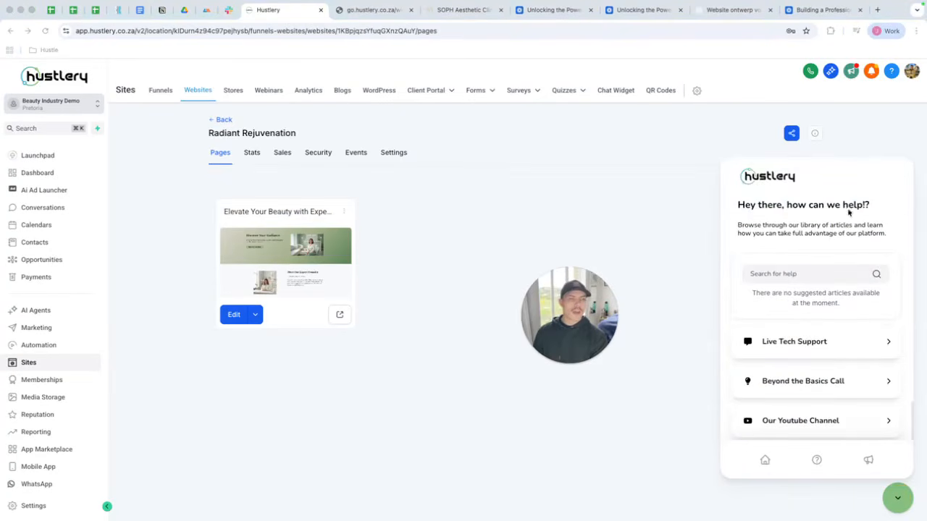
scroll(830, 258, "down", 1)
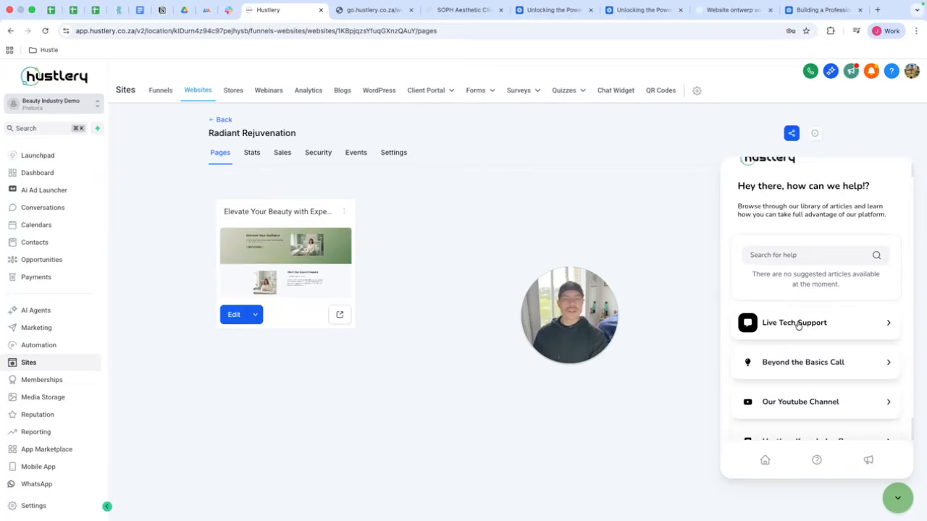
left_click(798, 324)
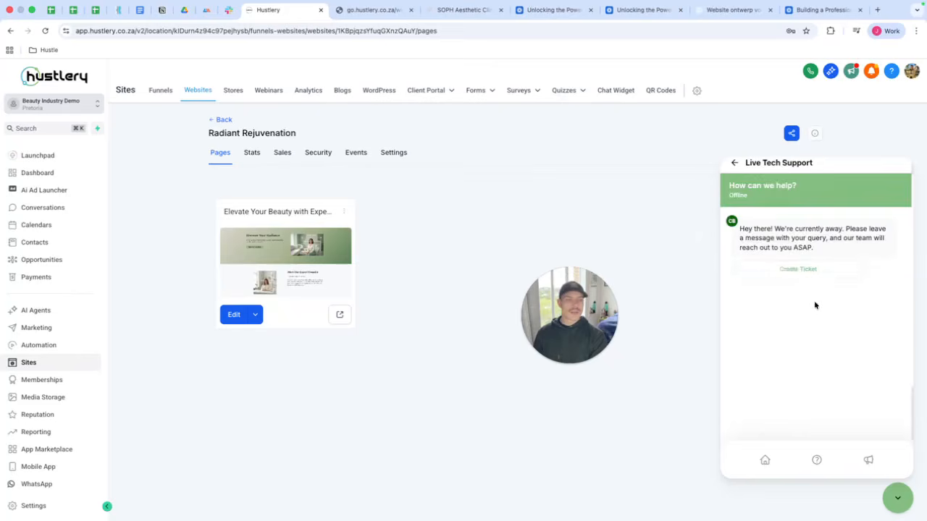
left_click(735, 162)
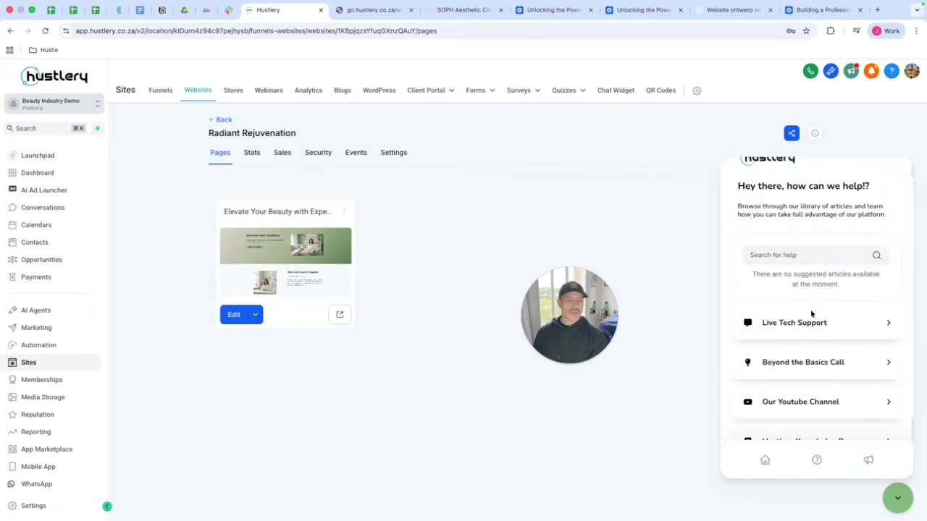
Open the Beyond the Basics Call booking form, step through its empty fields, and close its tab.
left_click(813, 356)
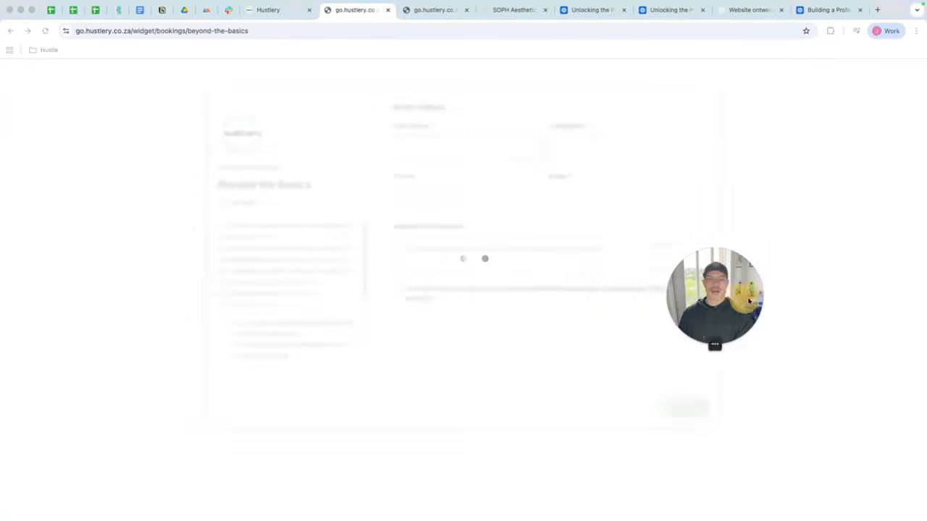
left_click(497, 159)
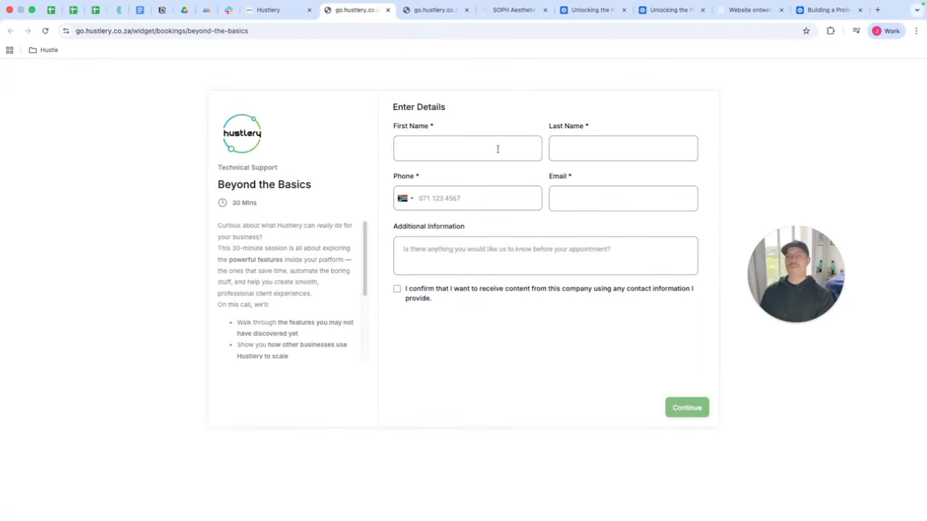
left_click(483, 148)
left_click(559, 149)
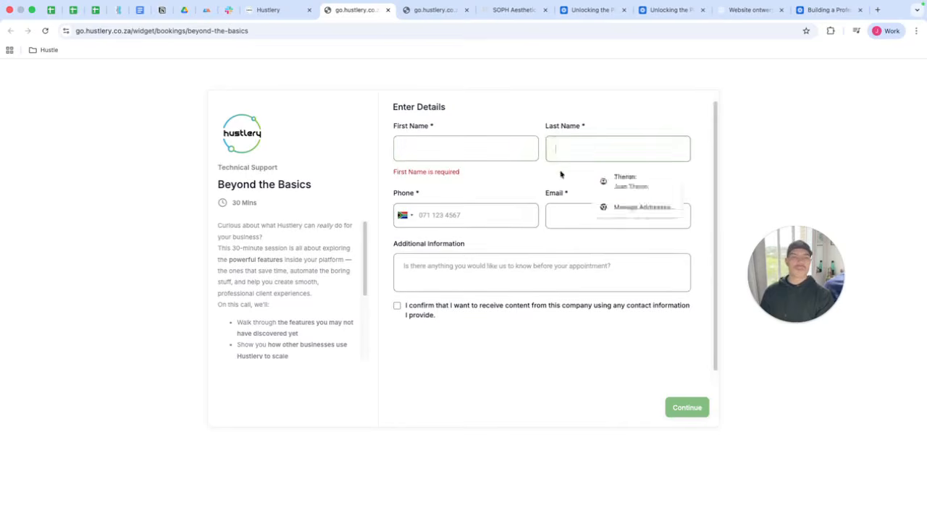
left_click(557, 211)
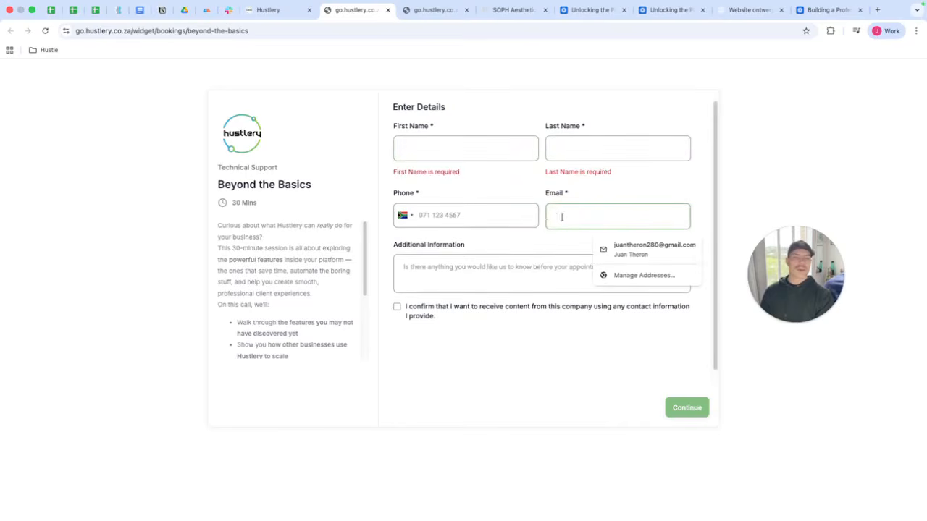
left_click(540, 258)
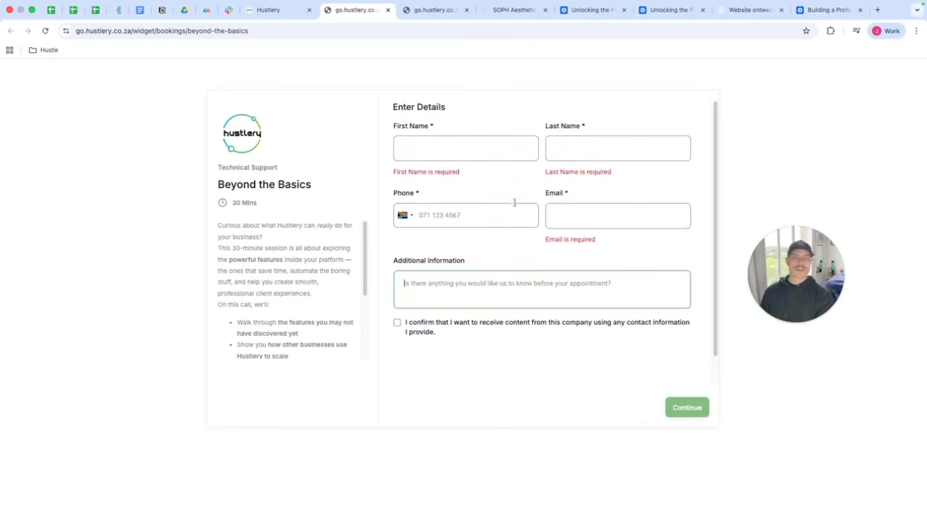
left_click(387, 10)
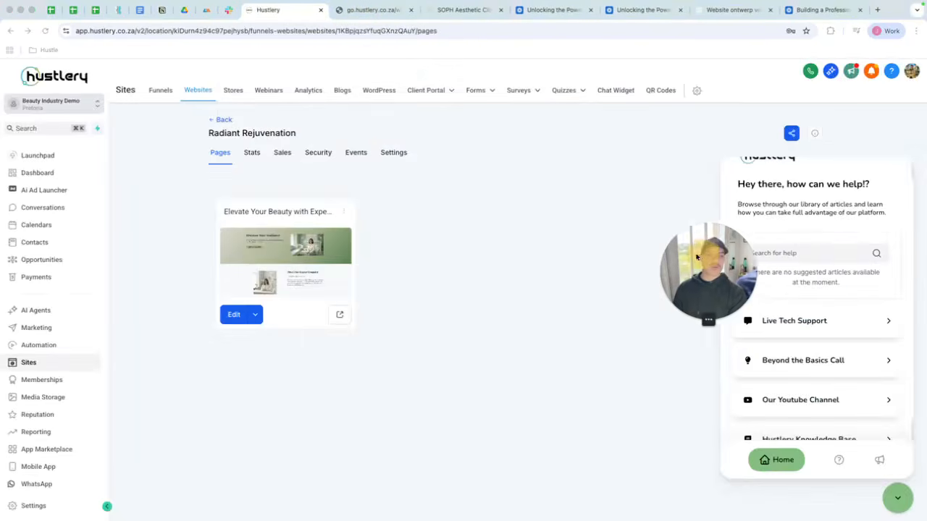
Scroll through the support options listed in the help widget.
scroll(871, 280, "up", 1)
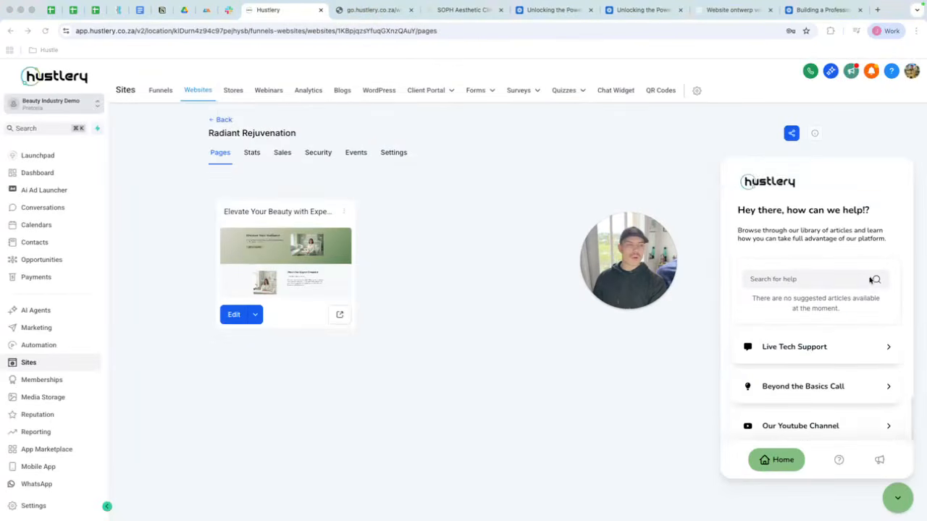
scroll(871, 280, "down", 2)
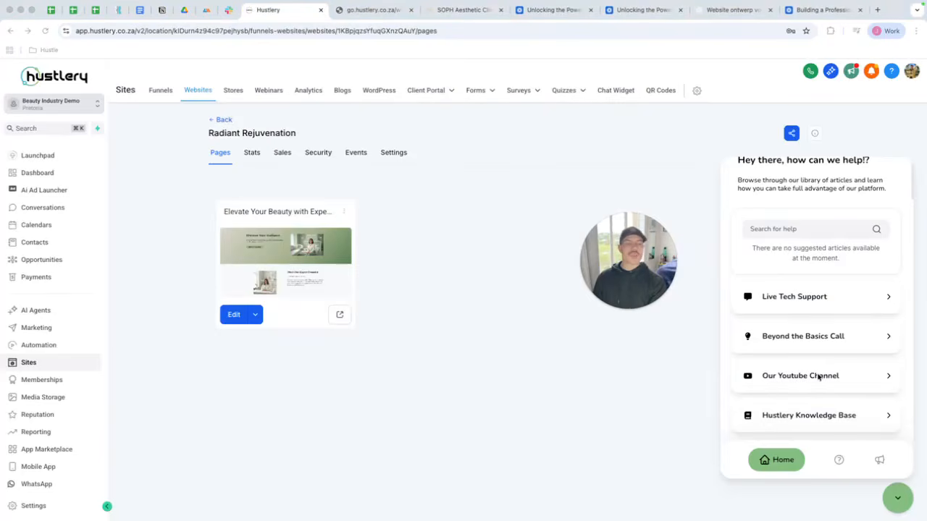
scroll(818, 377, "up", 2)
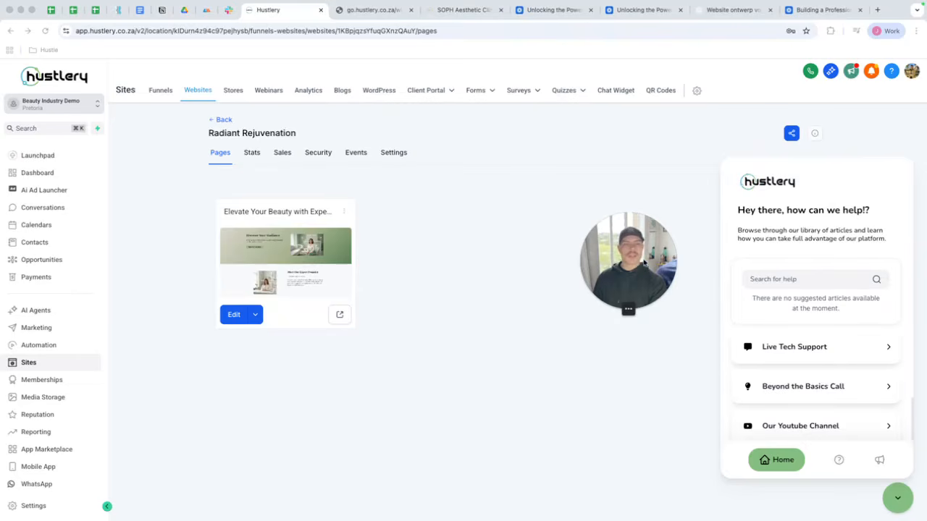
left_click_drag(644, 262, 674, 203)
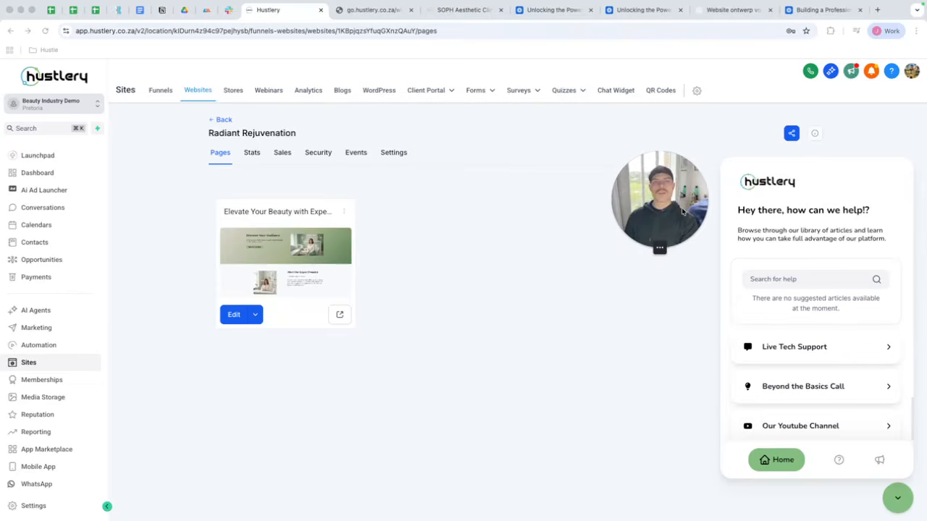